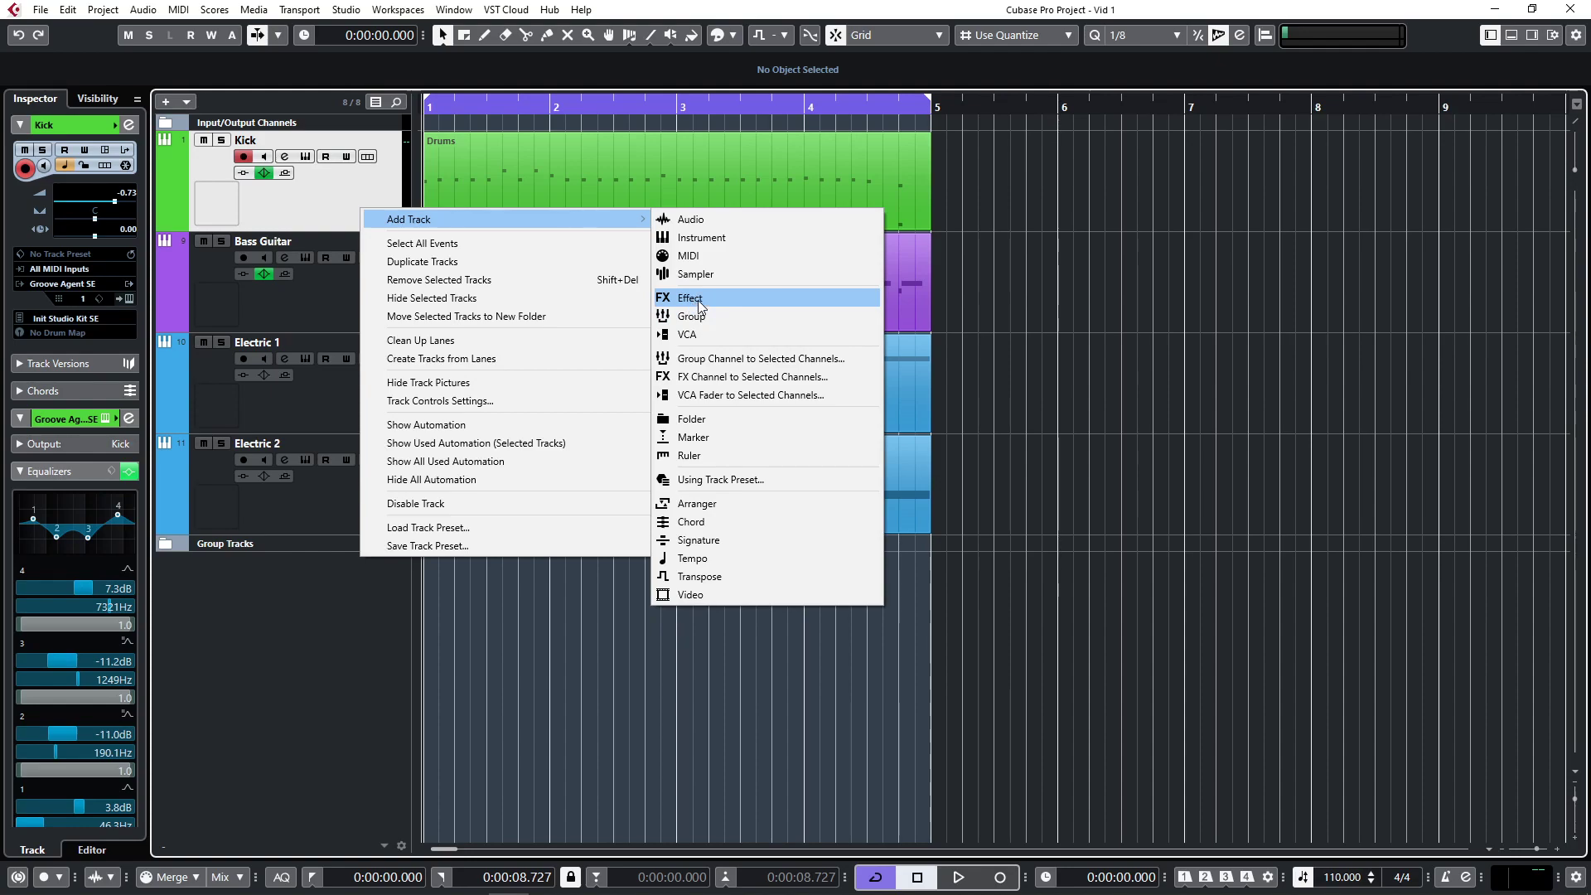
Expand the Group Tracks folder, select the Drums group track and open the MixConsole.
{"action": "left_click", "coordinate": [350, 187]}
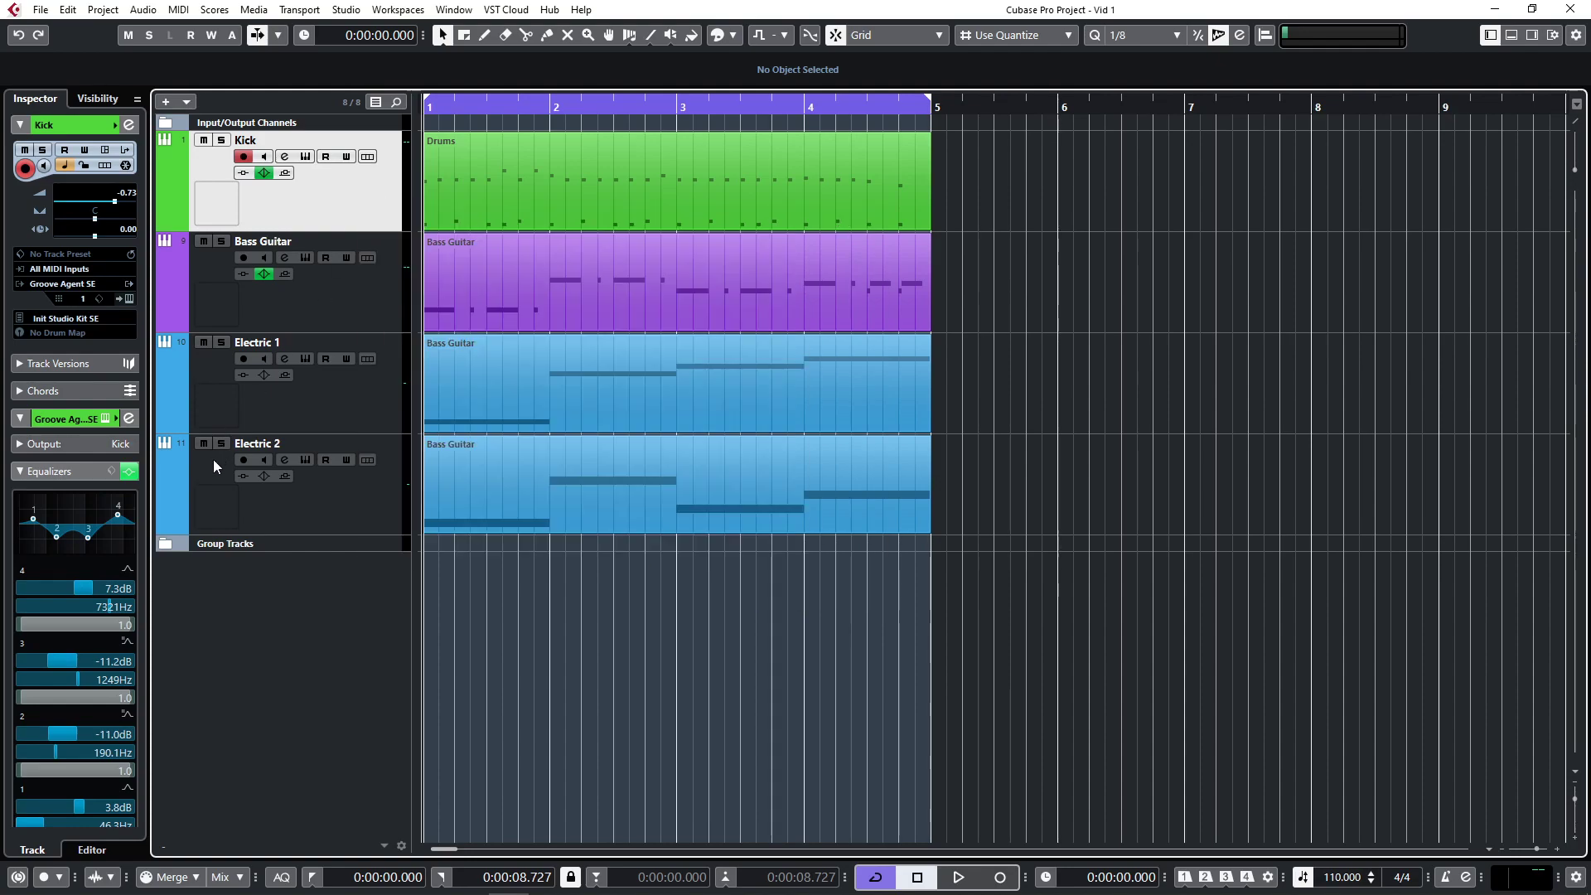
{"action": "left_click", "coordinate": [169, 544]}
{"action": "left_click", "coordinate": [321, 610]}
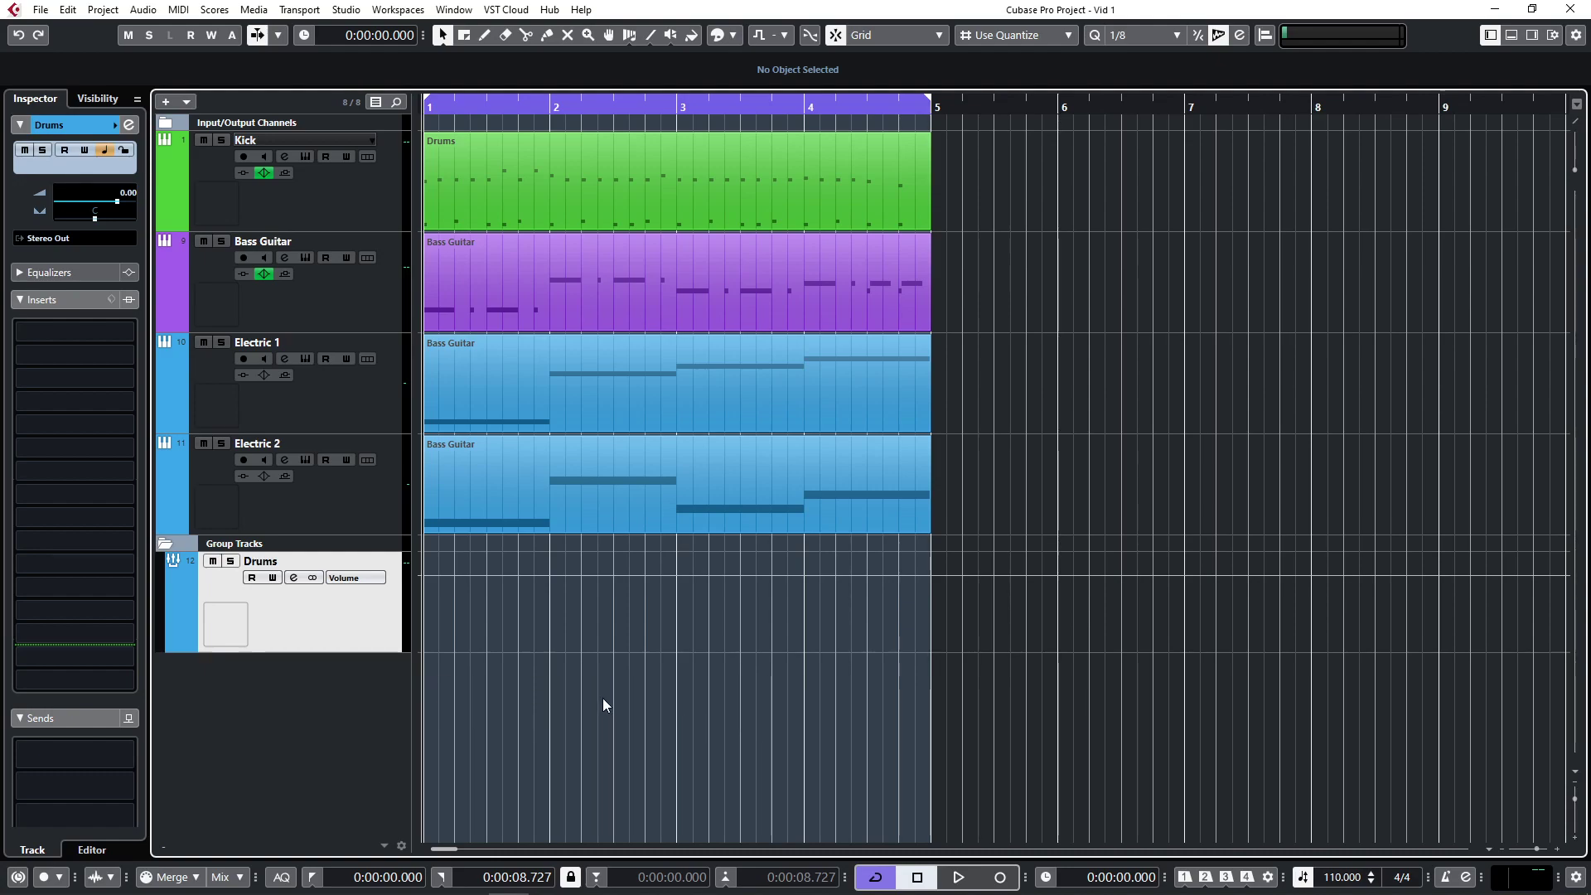
{"action": "key", "text": "F3"}
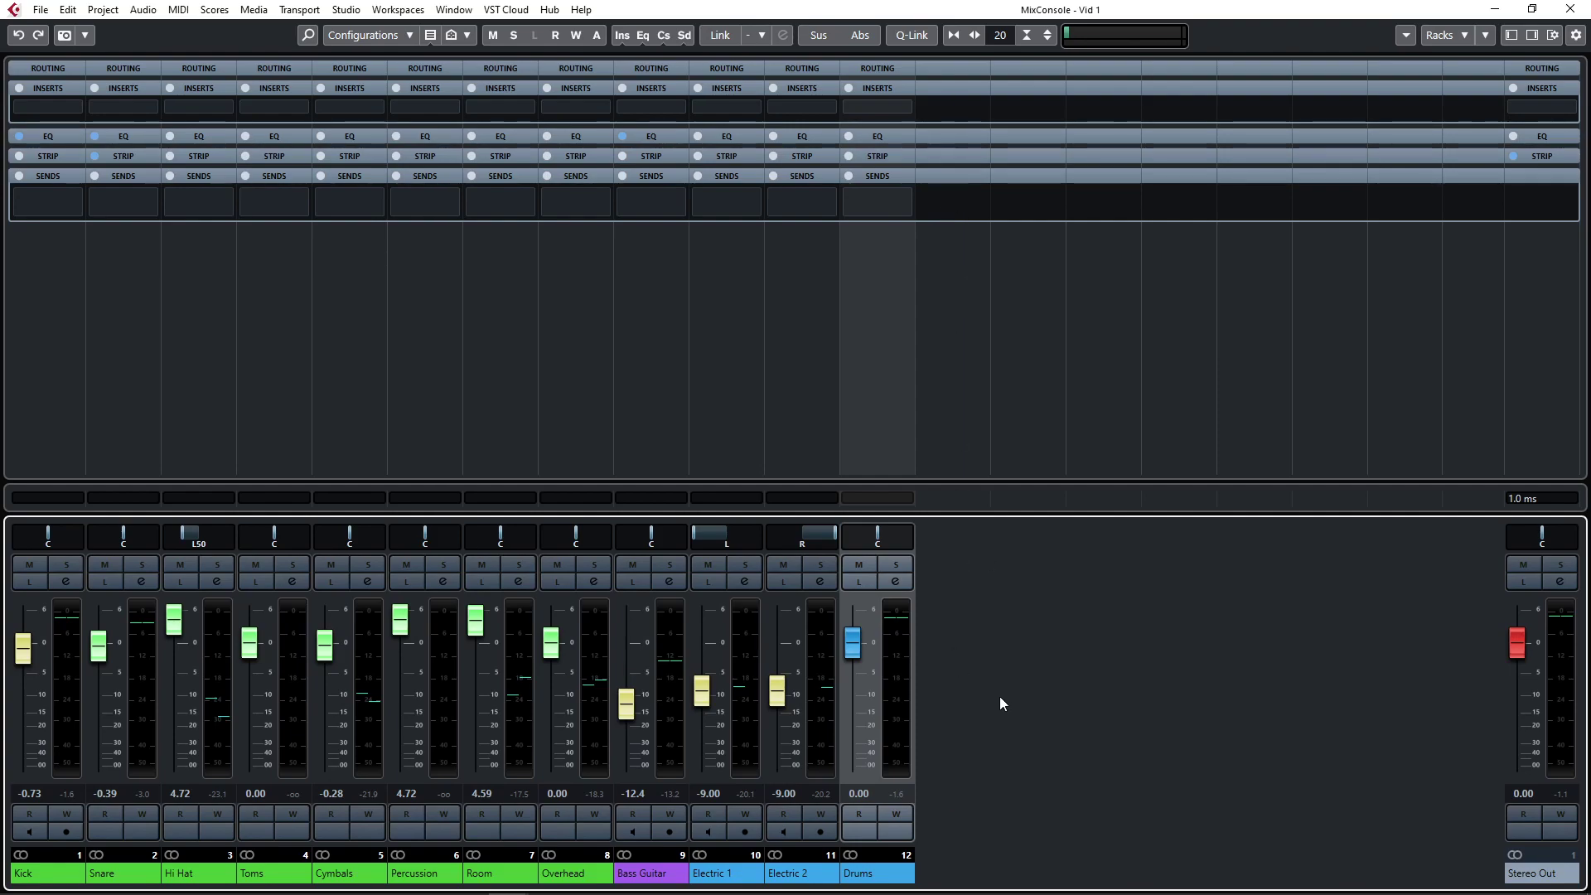
Solo the Snare channel and load the REVelation reverb into its first insert slot.
{"action": "left_click", "coordinate": [181, 395]}
{"action": "left_click", "coordinate": [132, 391]}
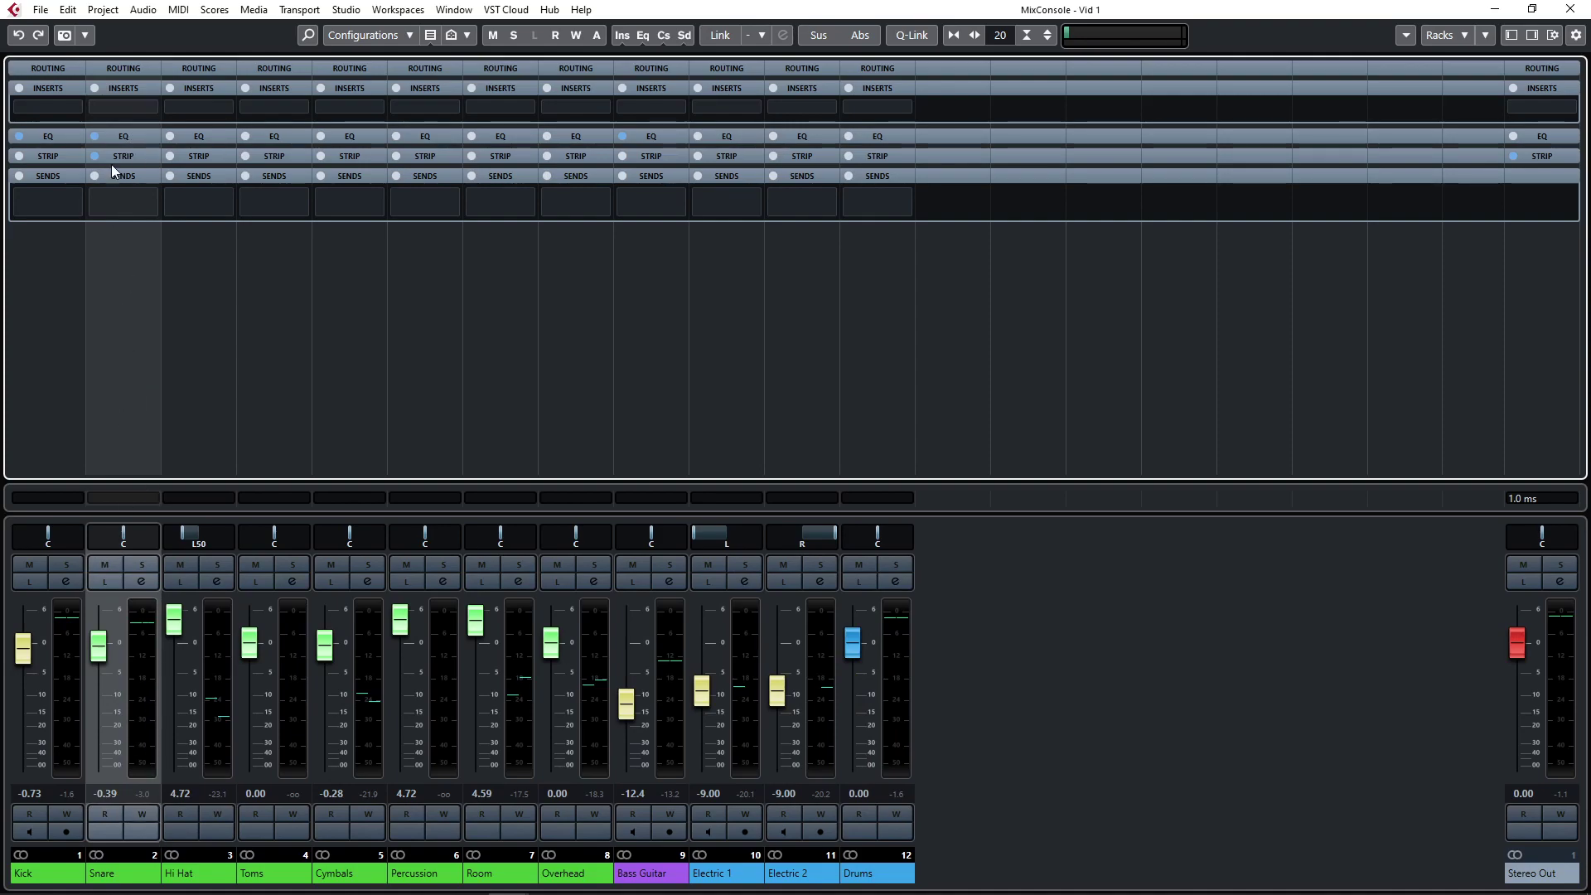
{"action": "left_click", "coordinate": [141, 568]}
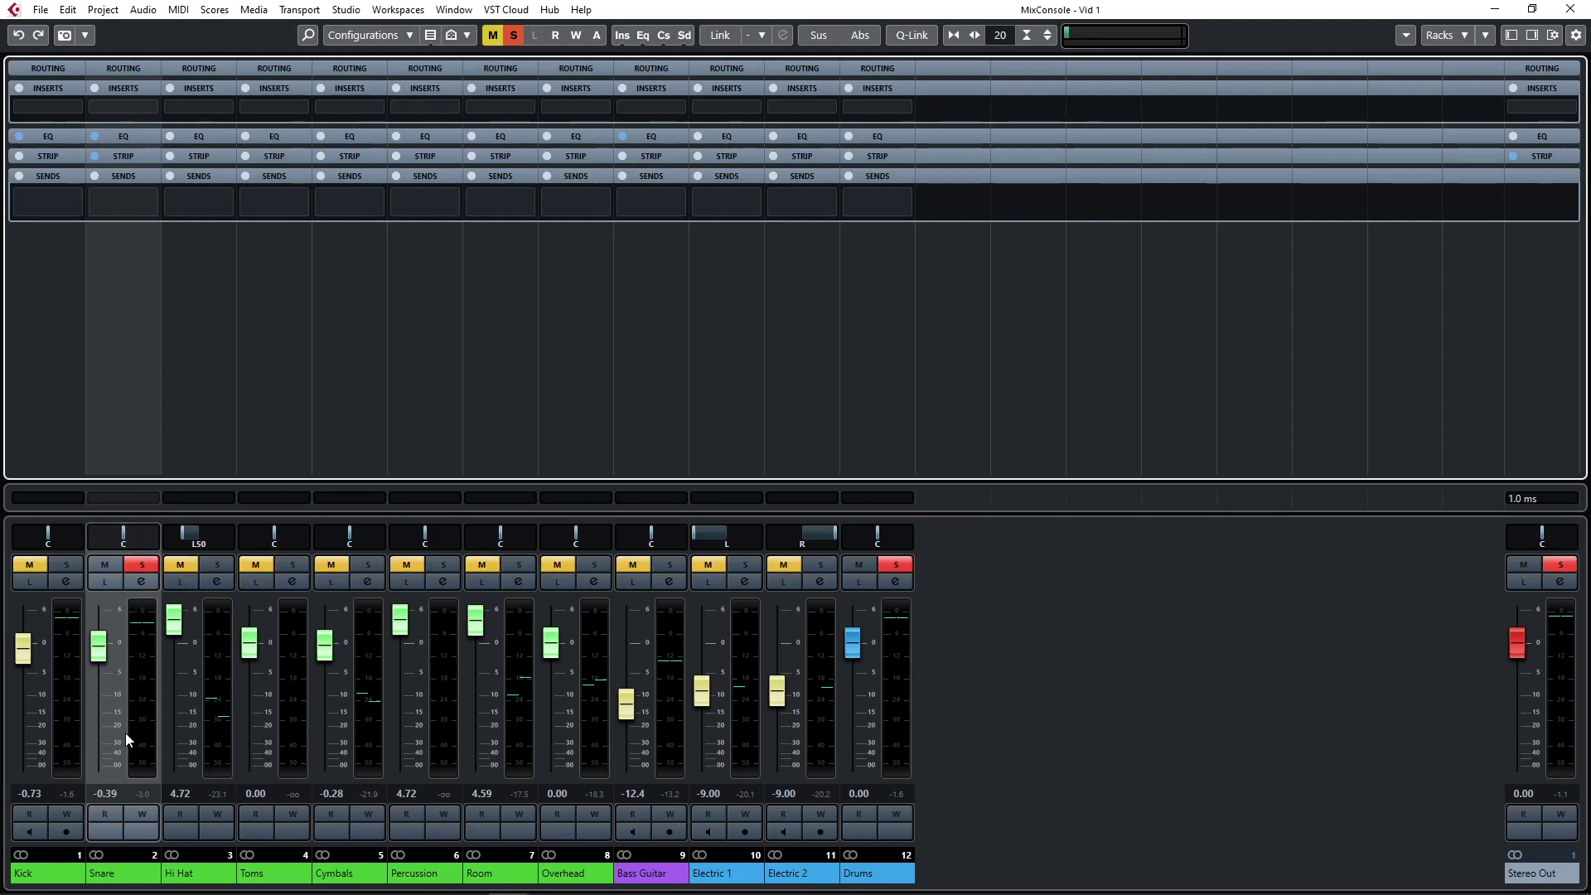
{"action": "left_click", "coordinate": [125, 106]}
{"action": "left_click", "coordinate": [113, 418]}
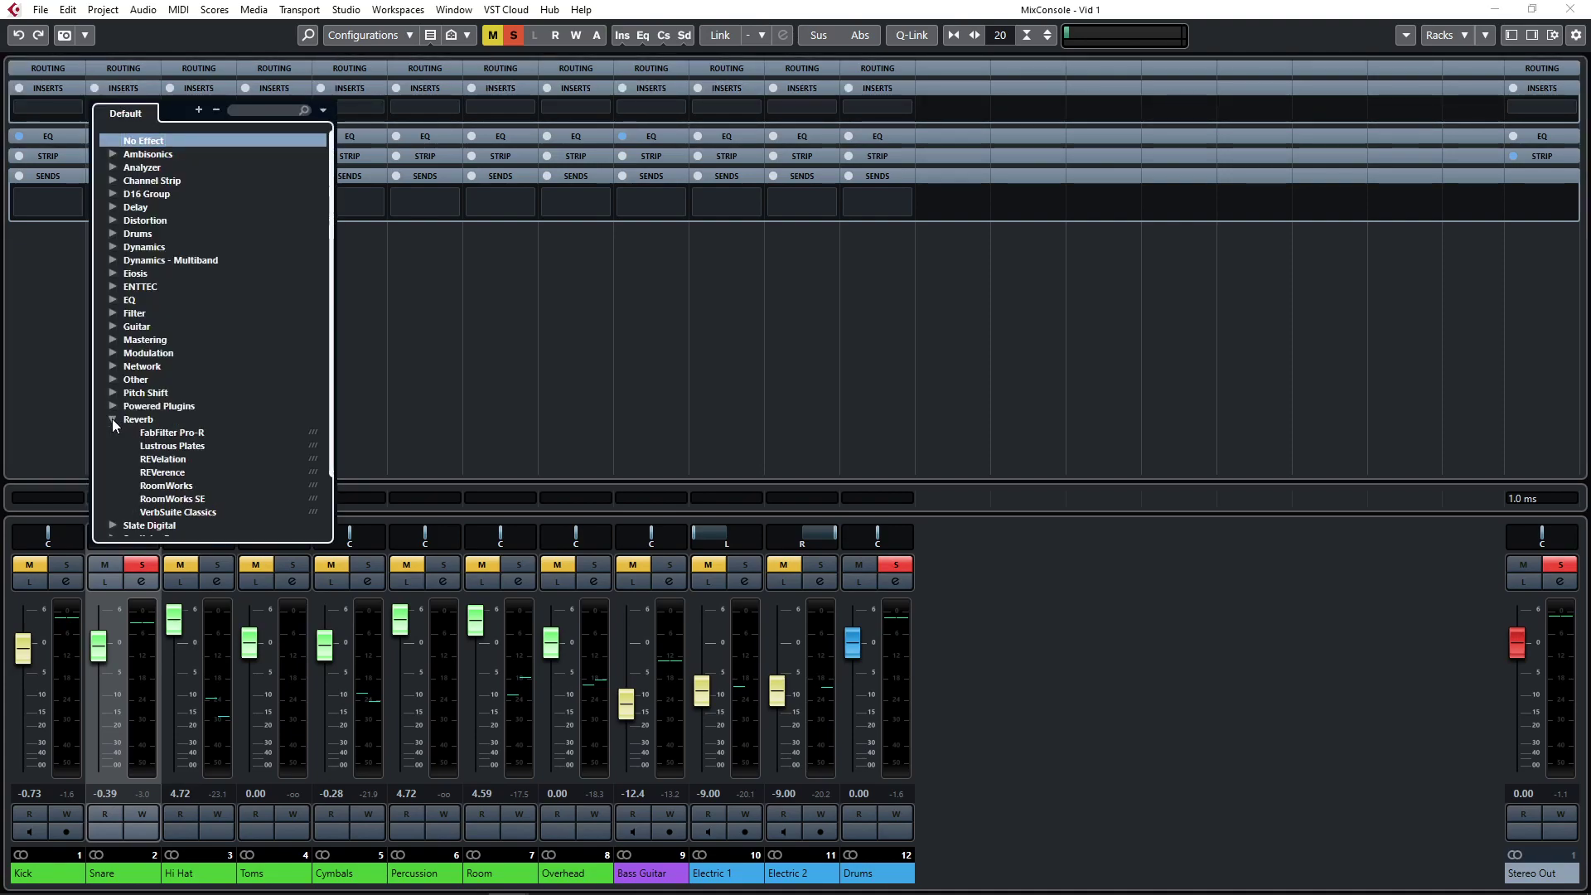
{"action": "left_click", "coordinate": [147, 464]}
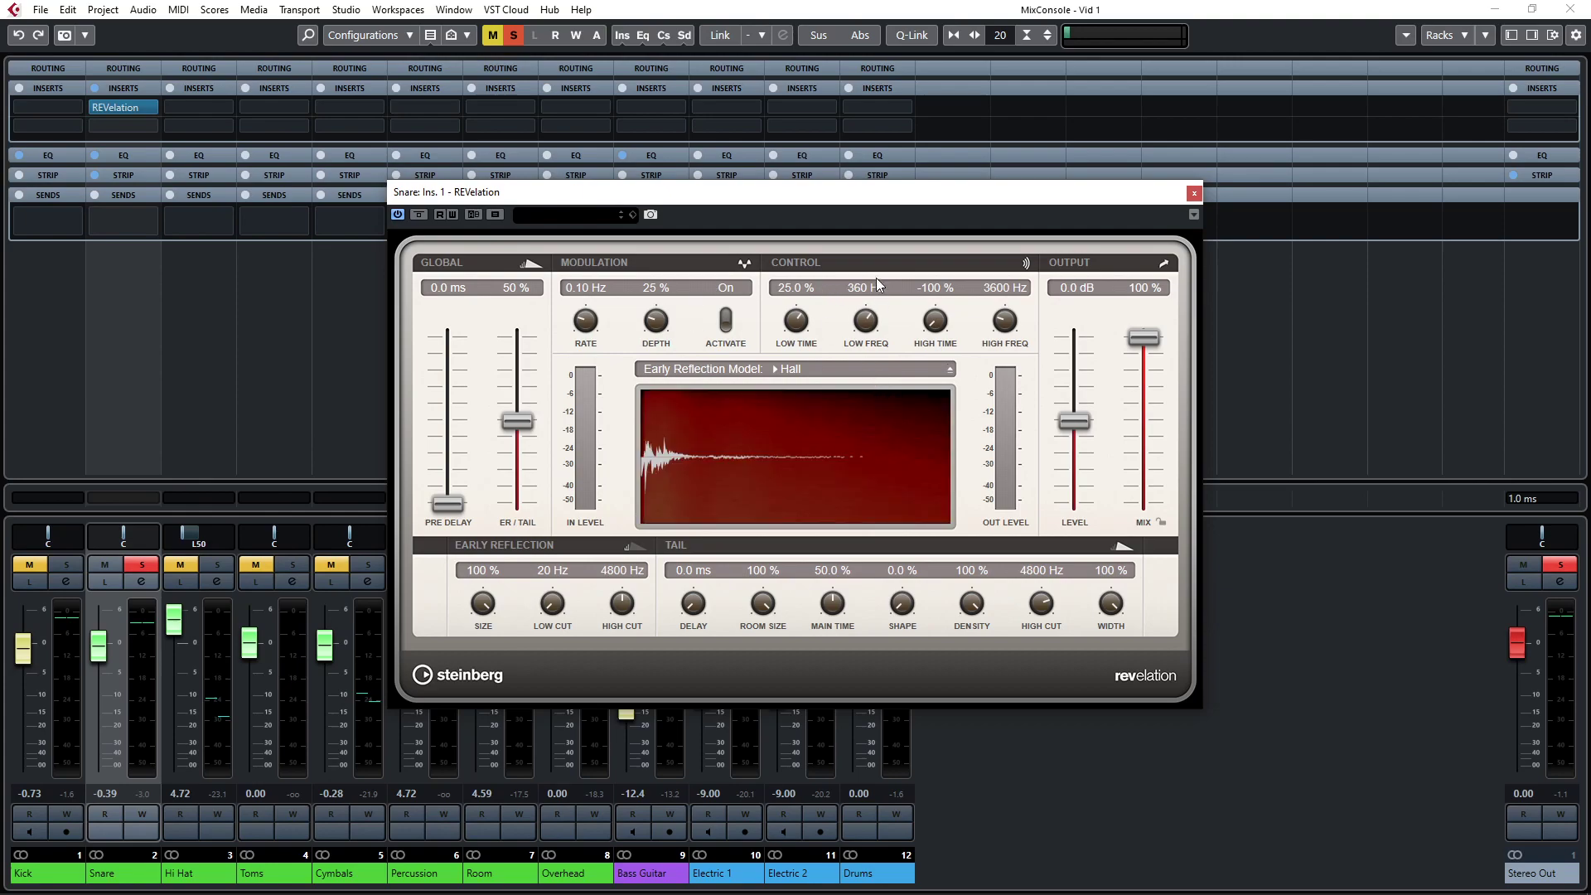
Set the Snare reverb's tail Main Time to 74.5 % and its output Mix to 14 %.
{"action": "left_click_drag", "start_coordinate": [887, 200], "coordinate": [881, 183]}
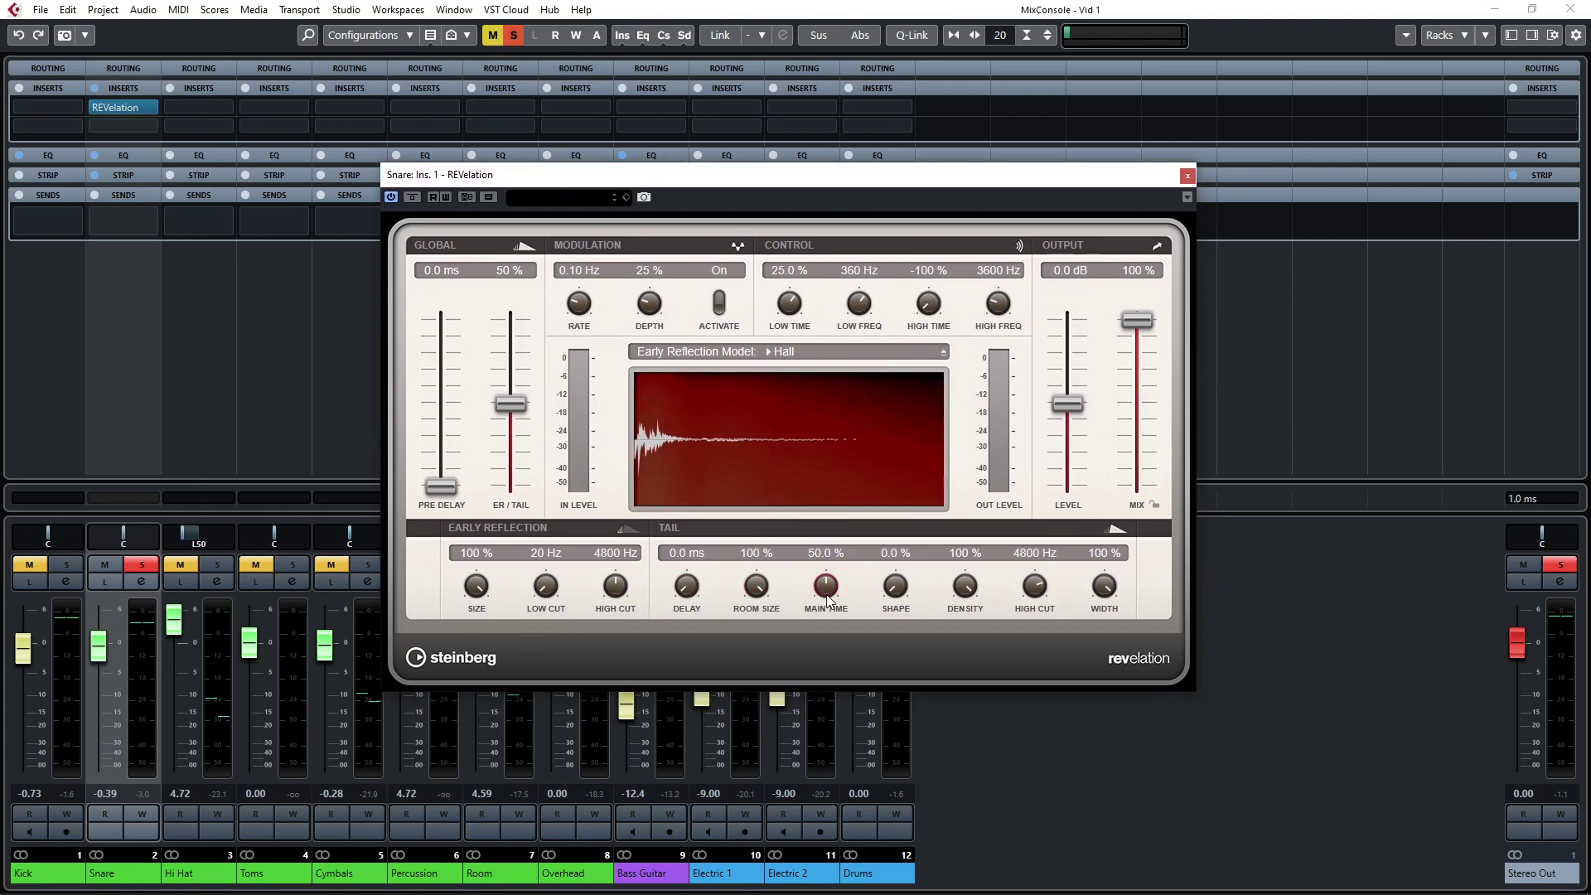
{"action": "left_click_drag", "start_coordinate": [827, 601], "coordinate": [827, 565]}
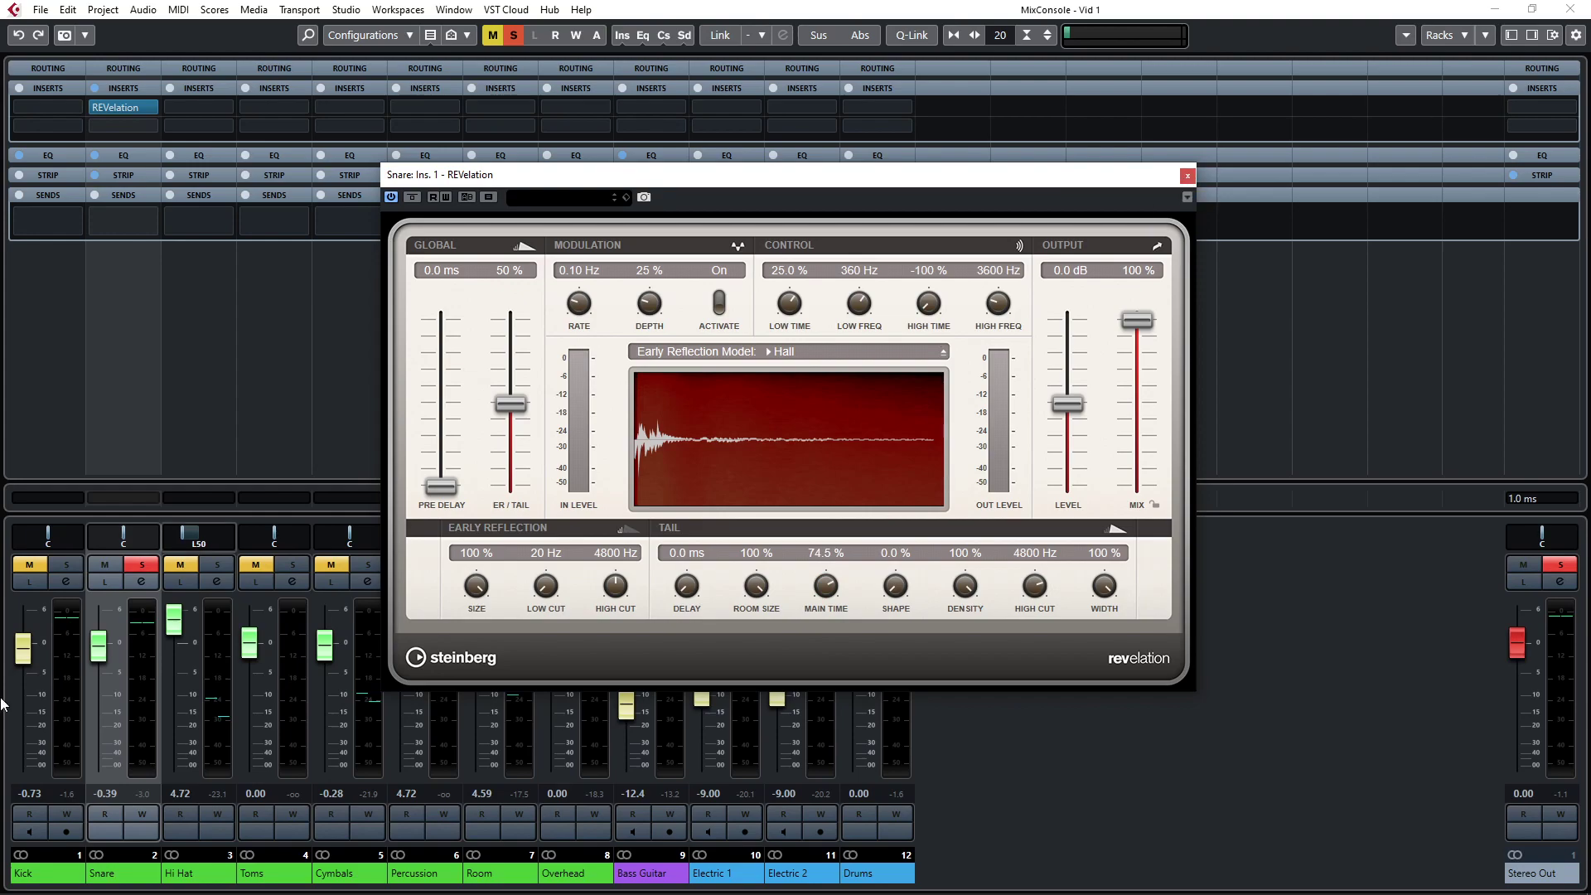
{"action": "left_click_drag", "start_coordinate": [1145, 331], "coordinate": [1145, 475]}
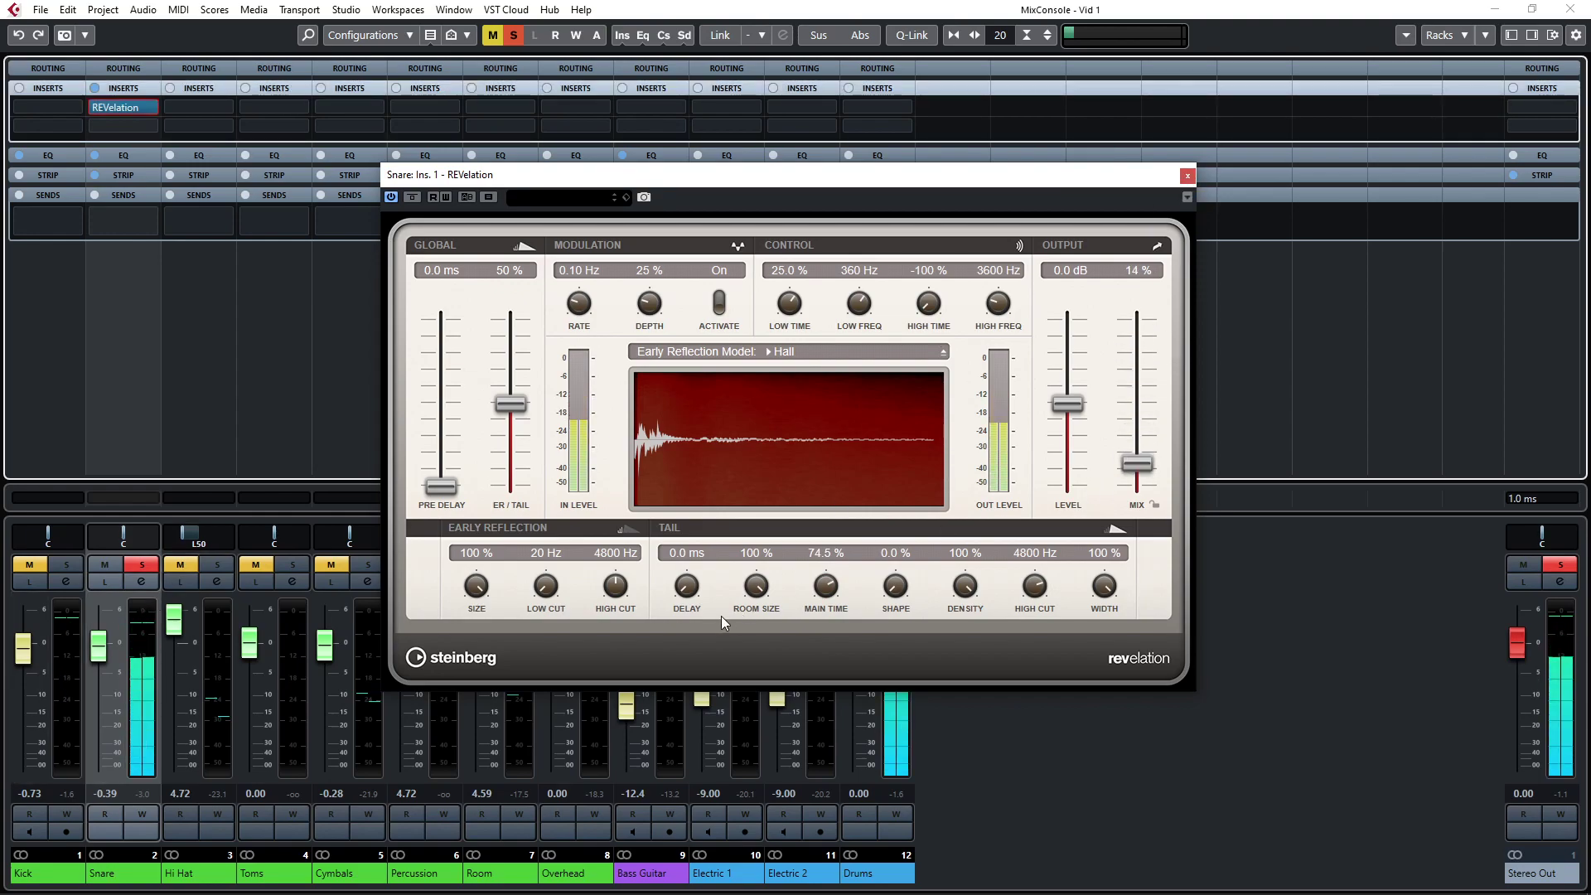
Set the Snare reverb's Main Time to 47.0 % and, after trying 0 %, its Mix to 20 %, closing the plug-in editor.
{"action": "left_click_drag", "start_coordinate": [827, 586], "coordinate": [827, 644]}
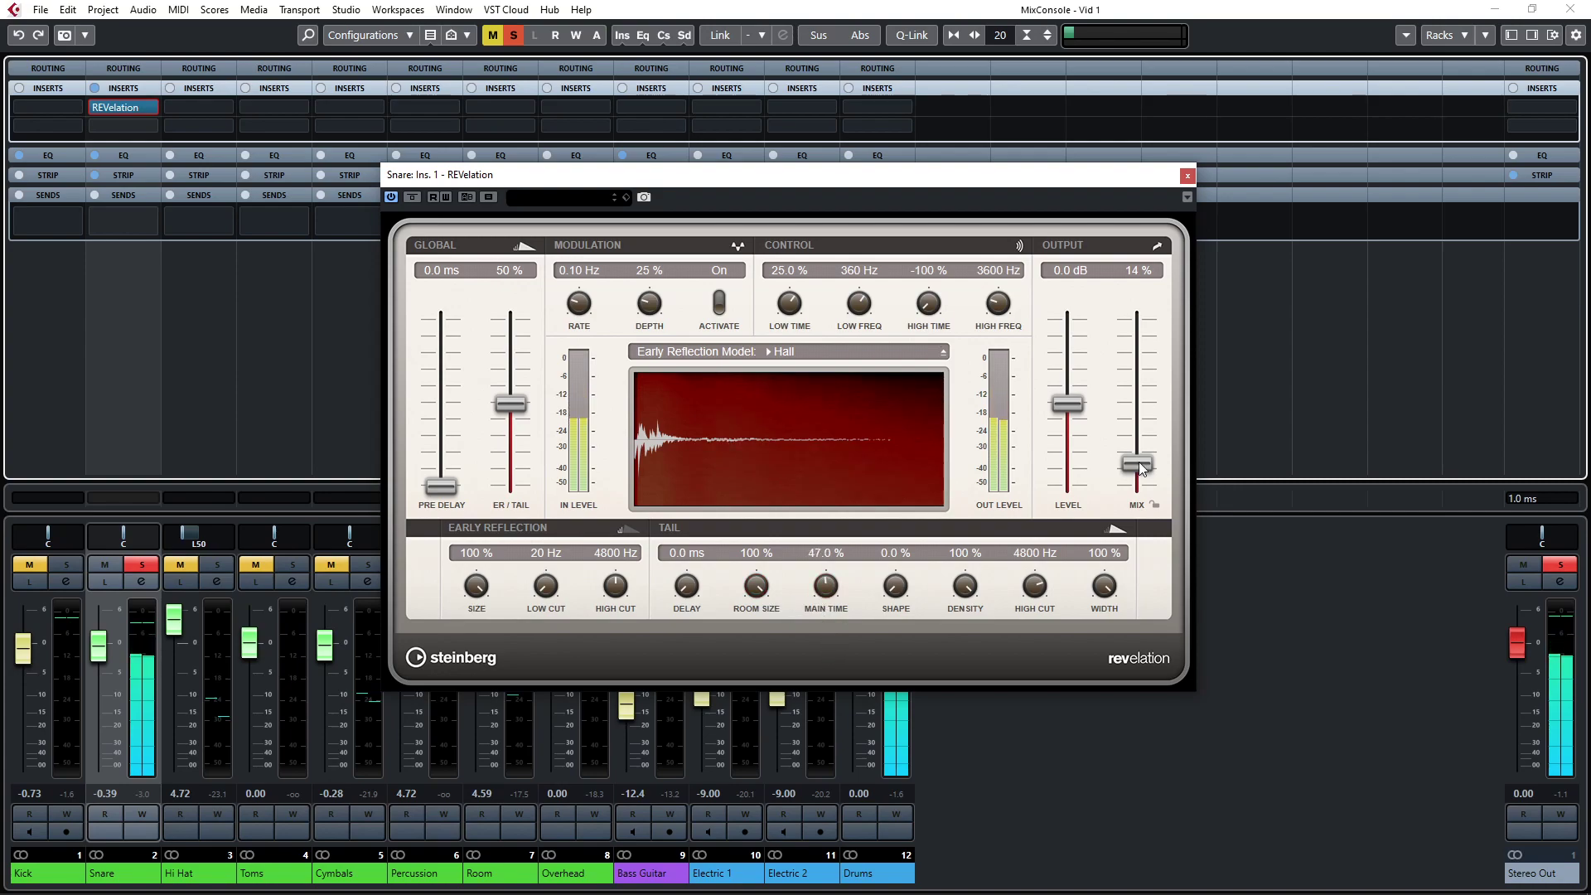
{"action": "left_click_drag", "start_coordinate": [1139, 463], "coordinate": [1156, 554]}
{"action": "left_click_drag", "start_coordinate": [1143, 484], "coordinate": [1149, 544]}
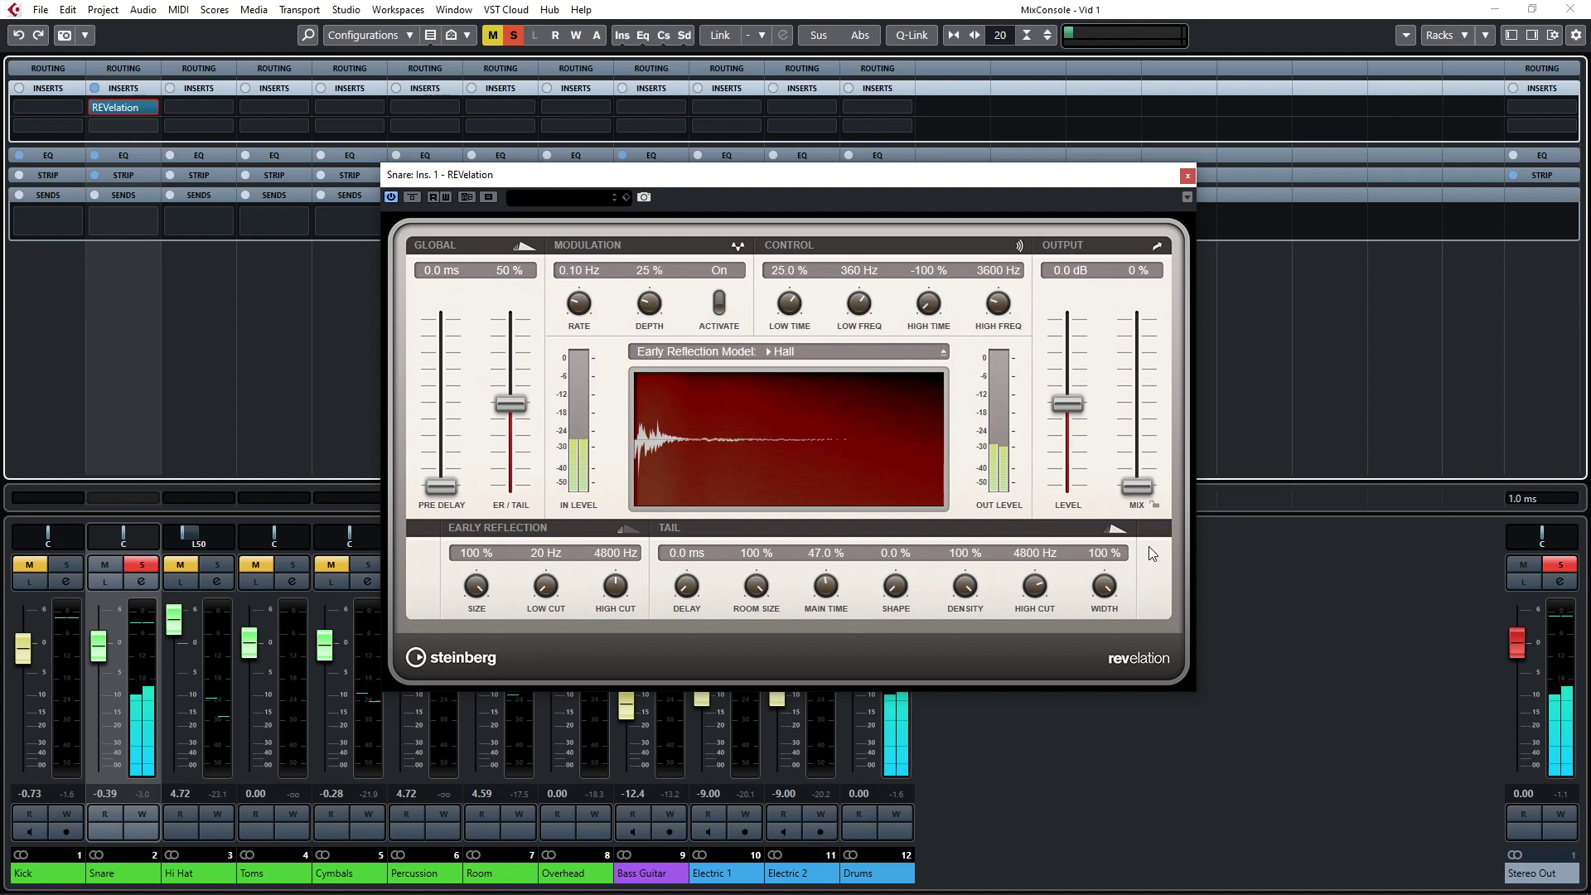
{"action": "mouse_move", "coordinate": [1164, 484]}
{"action": "left_mouse_down"}
{"action": "mouse_move", "coordinate": [1148, 441]}
{"action": "mouse_move", "coordinate": [1148, 459]}
{"action": "left_mouse_up"}
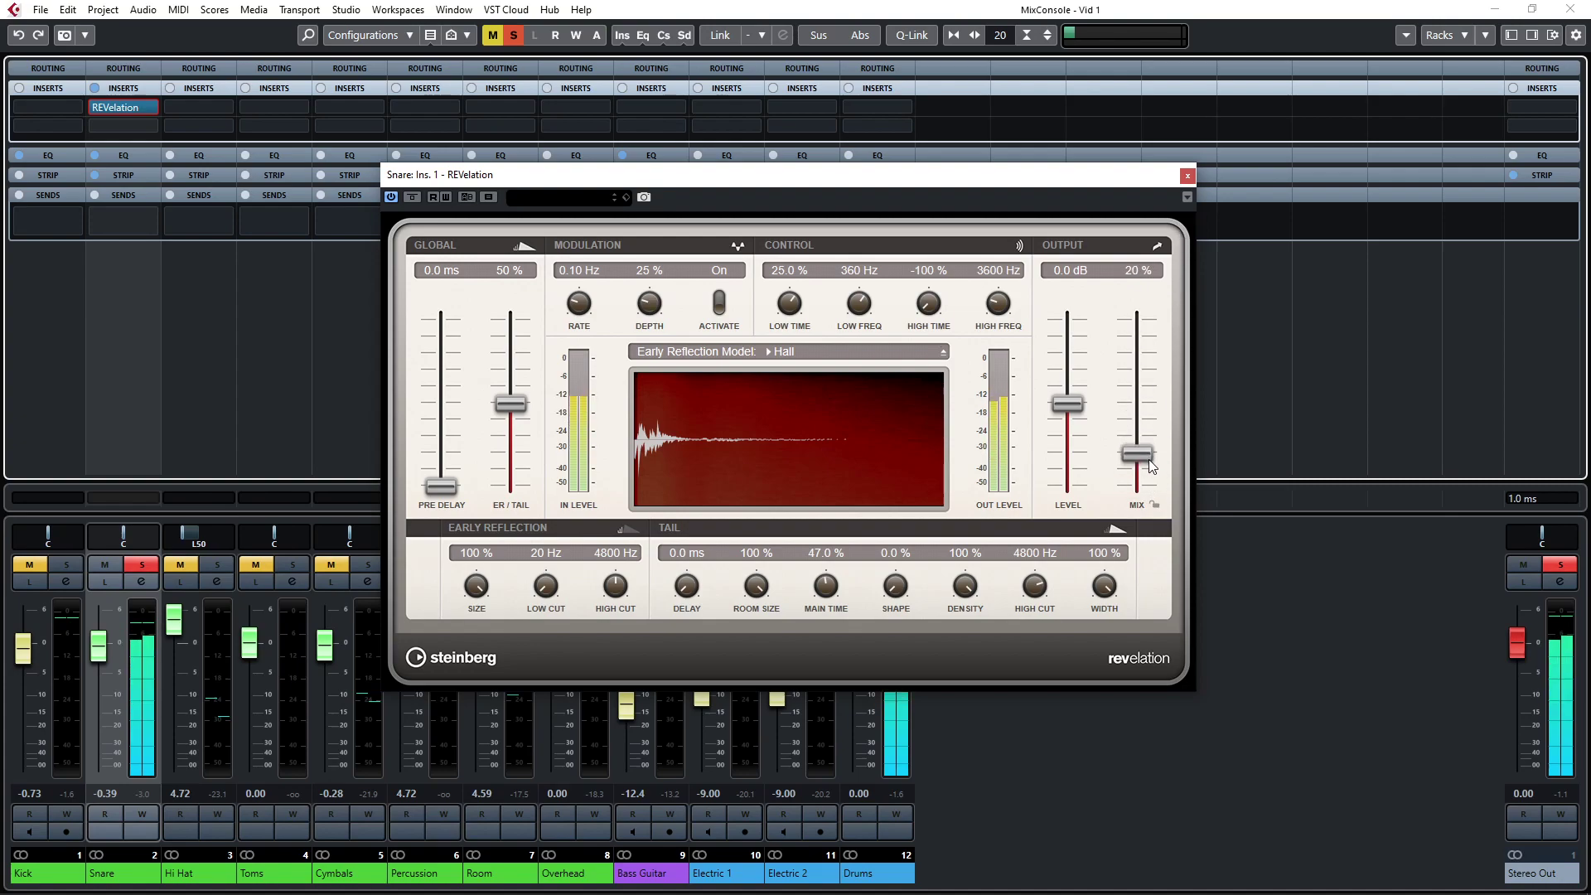
{"action": "left_click", "coordinate": [1187, 175]}
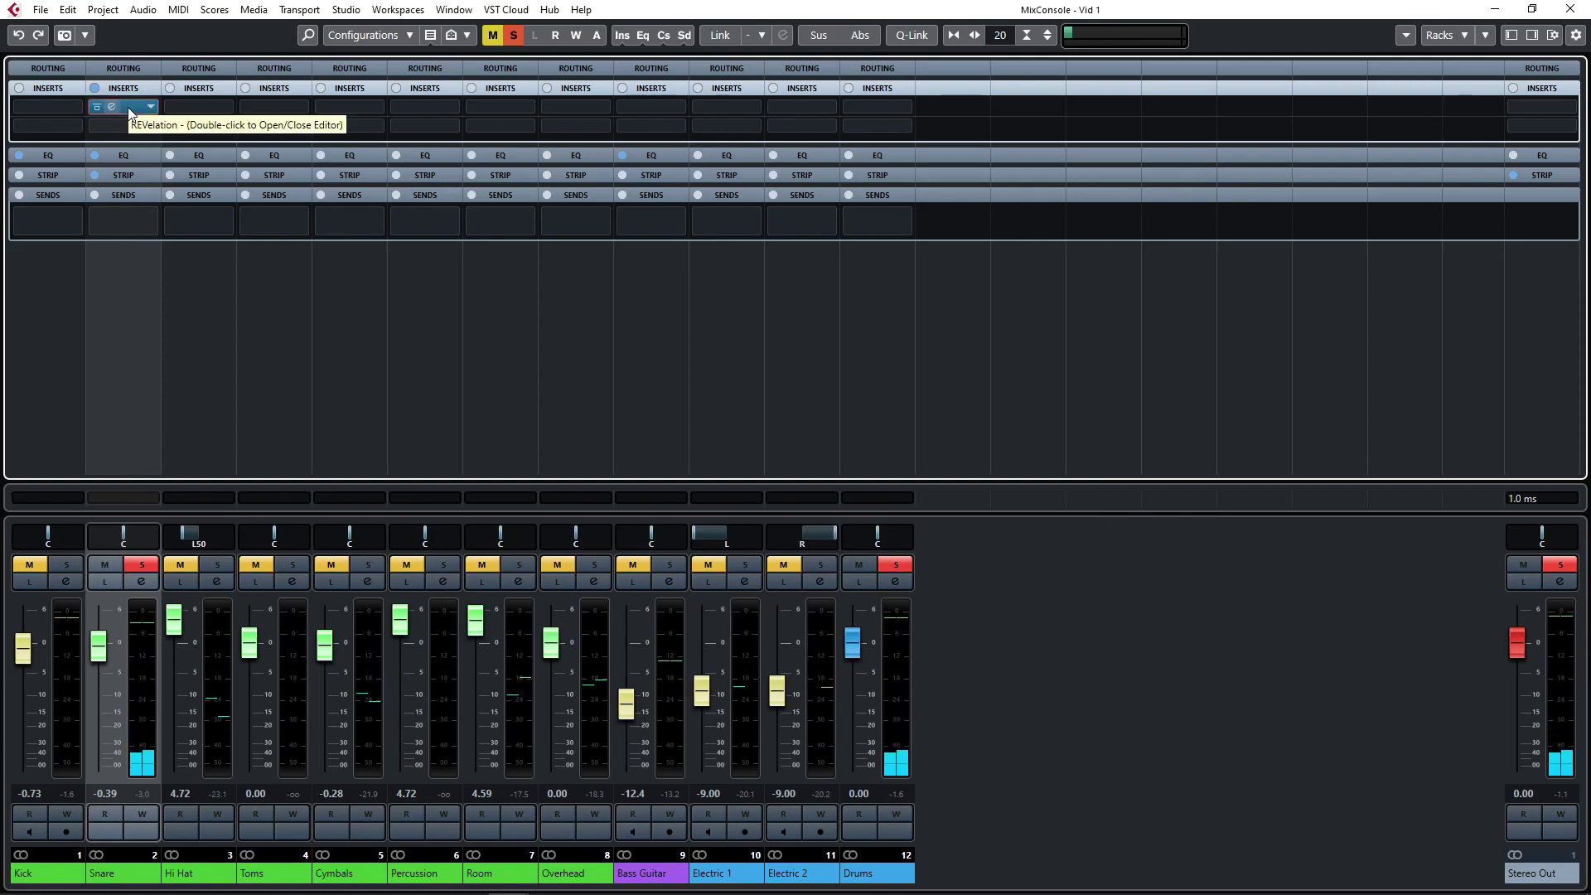
Turn off the Snare solo and view the effect list for the Hi Hat's first insert slot without choosing an effect.
{"action": "left_click", "coordinate": [197, 424]}
{"action": "left_click", "coordinate": [147, 569]}
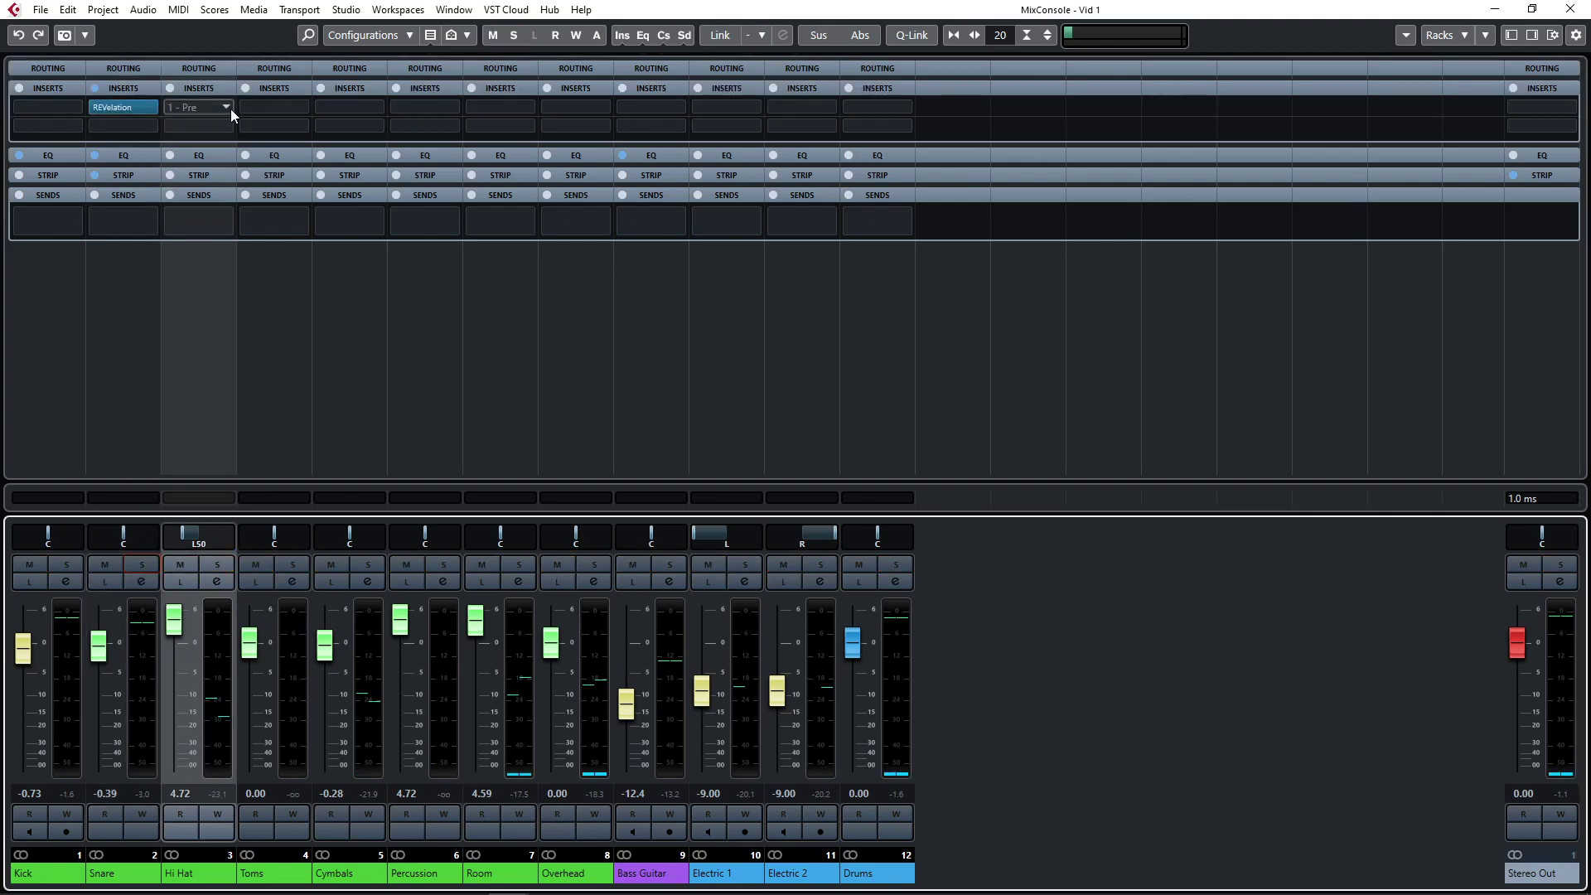
{"action": "left_click", "coordinate": [199, 107]}
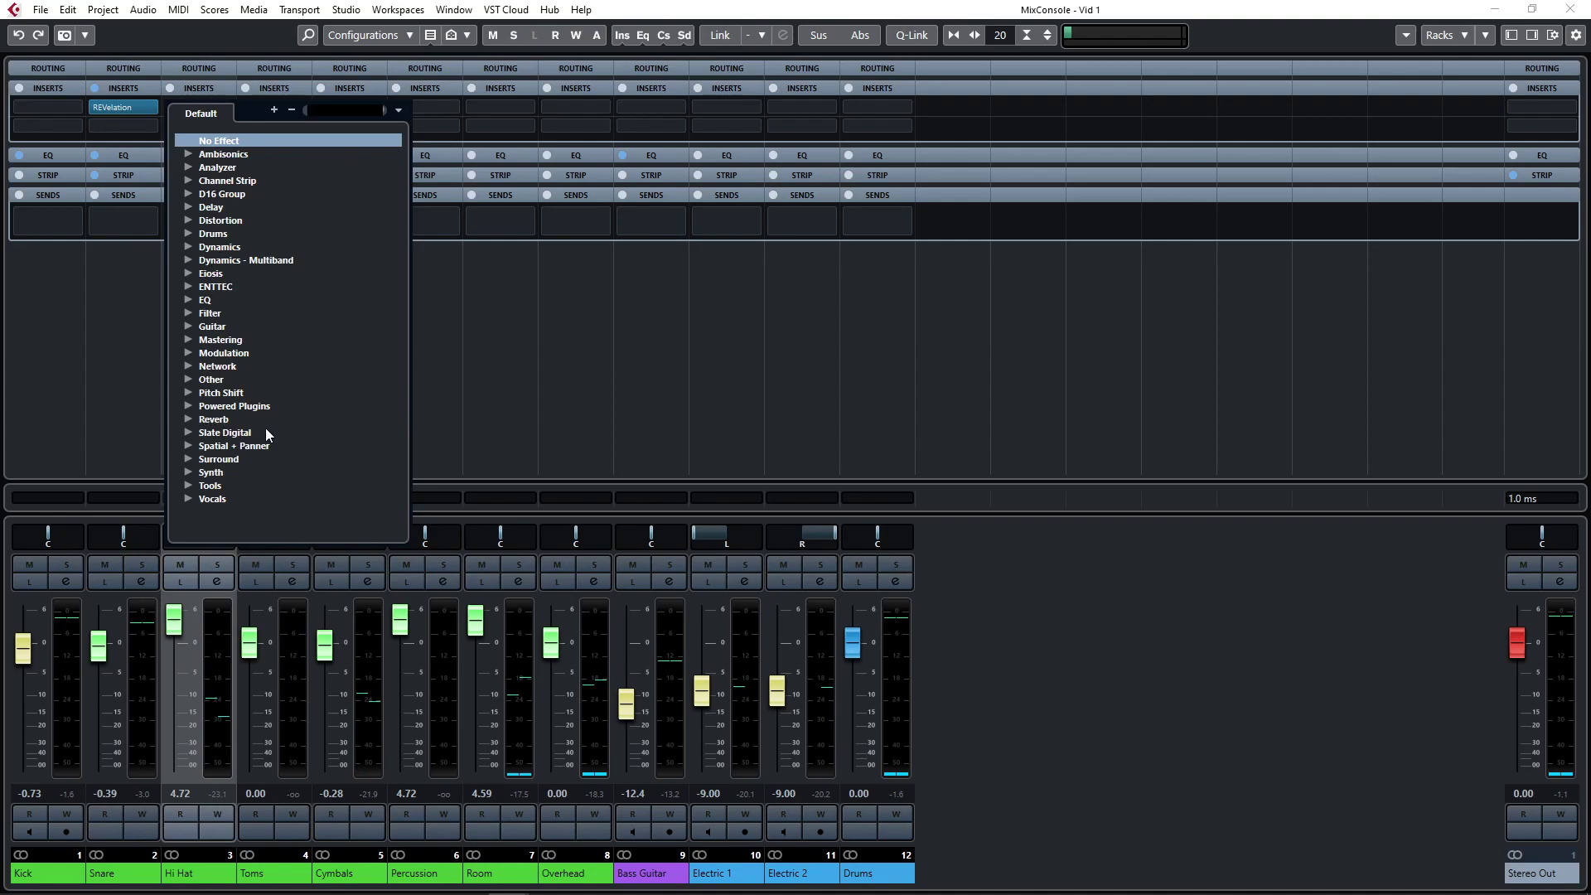
{"action": "left_click", "coordinate": [463, 442]}
Copy the Snare's REVelation insert to the first insert slot of every channel from Hi Hat through Bass Guitar.
{"action": "left_click_drag", "start_coordinate": [132, 108], "coordinate": [209, 111]}
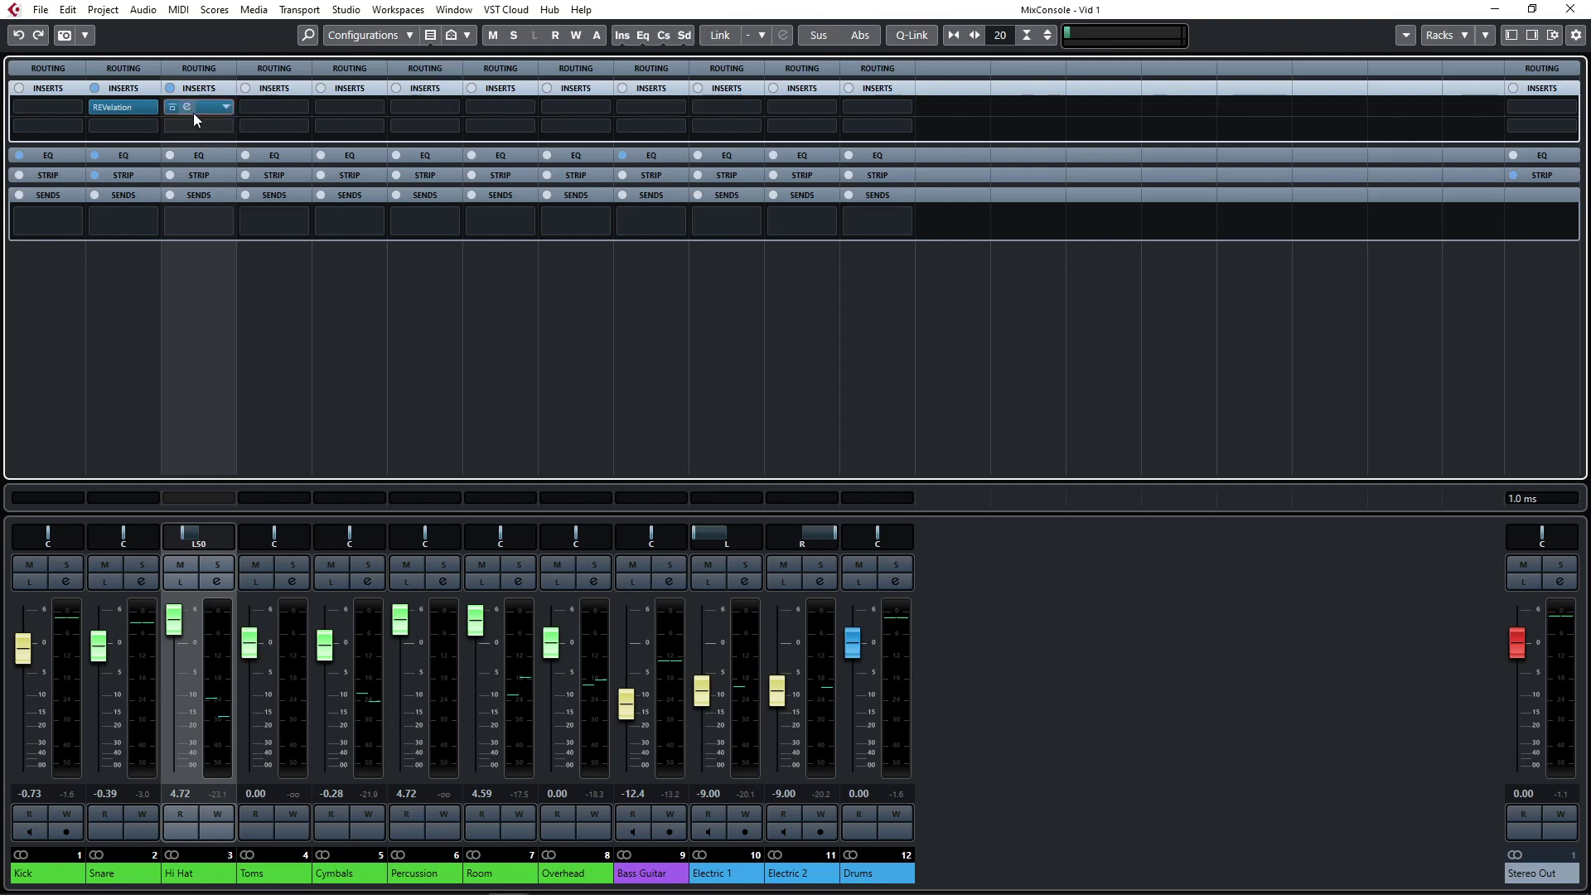
{"action": "left_click_drag", "start_coordinate": [197, 108], "coordinate": [737, 114]}
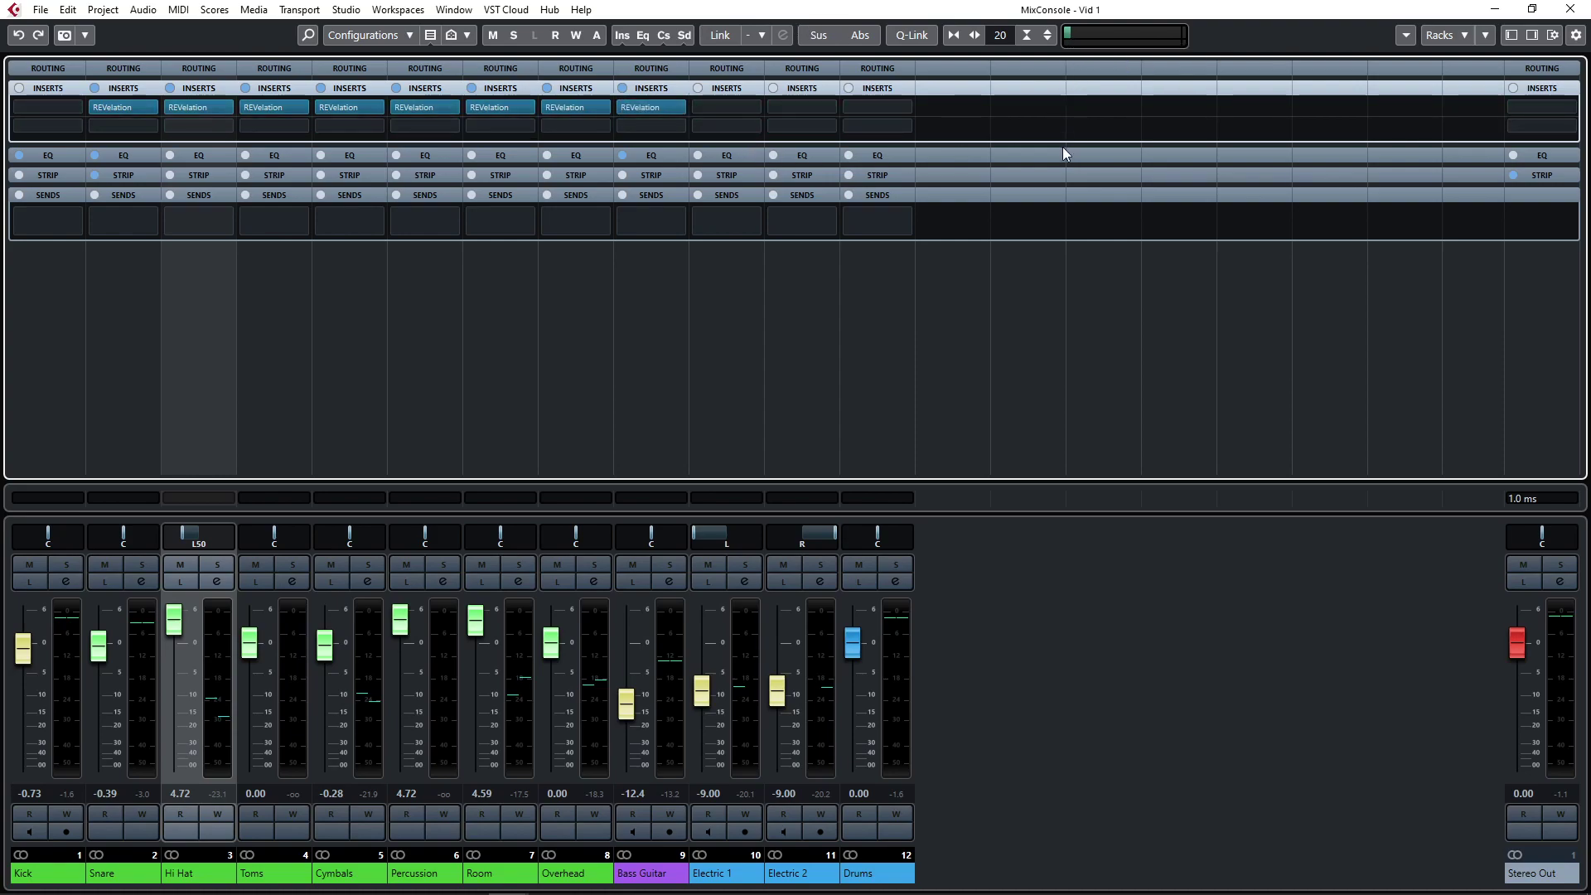
{"action": "left_click", "coordinate": [677, 108]}
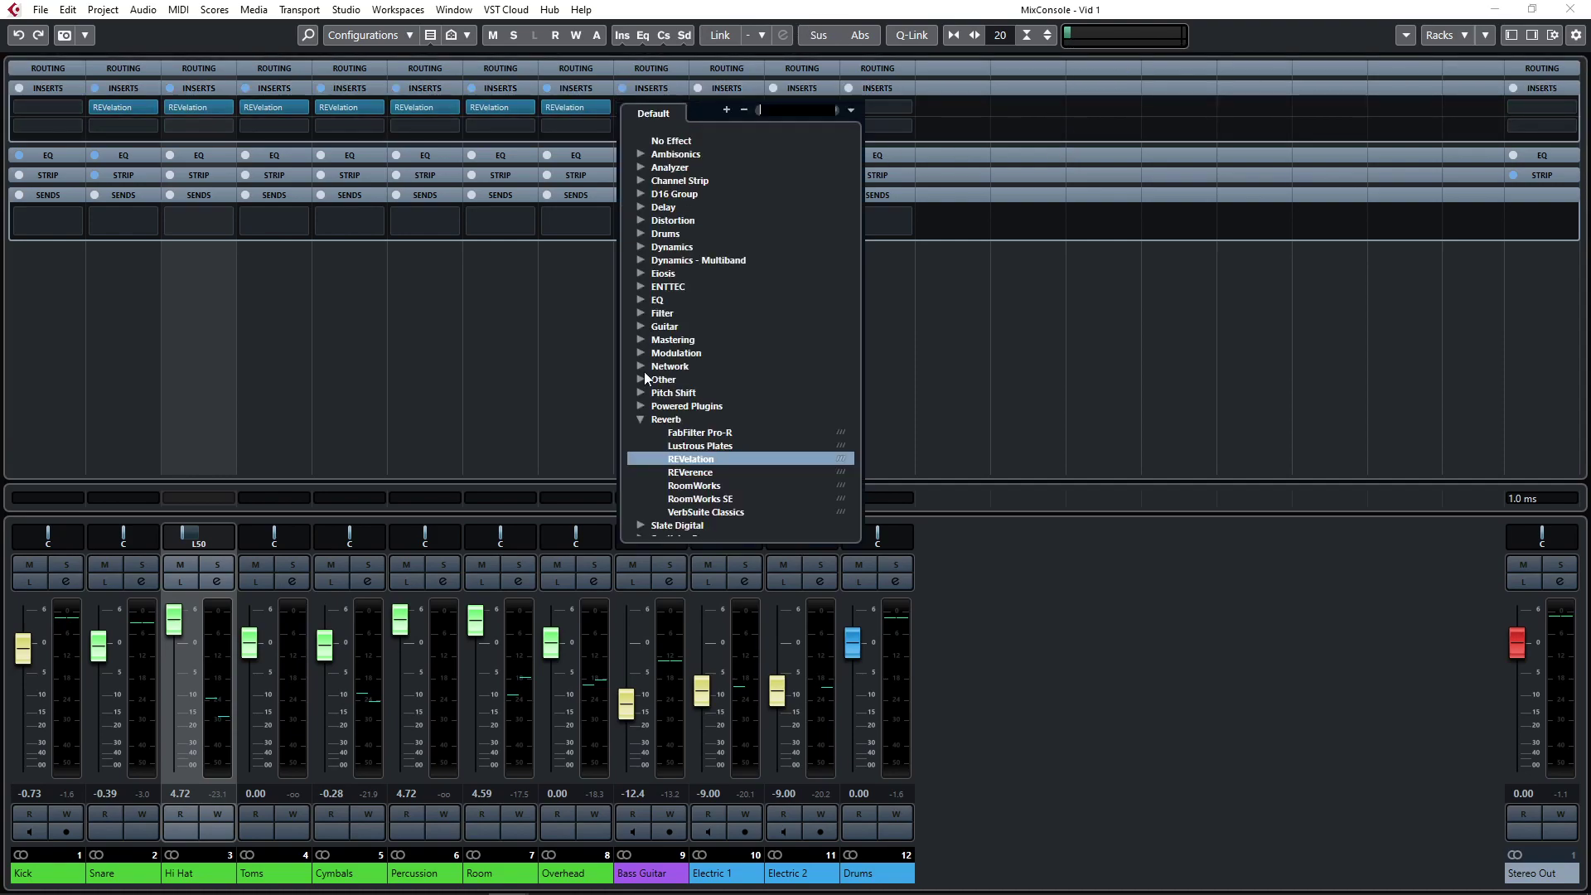
{"action": "left_click", "coordinate": [1016, 330]}
Remove the copied REVelation inserts from all channels from Bass Guitar back to Hi Hat by setting them to No Effect.
{"action": "left_click", "coordinate": [679, 106]}
{"action": "left_click", "coordinate": [680, 141]}
{"action": "left_click", "coordinate": [604, 108]}
{"action": "left_click", "coordinate": [604, 141]}
{"action": "left_click", "coordinate": [532, 109]}
{"action": "left_click", "coordinate": [531, 141]}
{"action": "left_click", "coordinate": [454, 110]}
{"action": "left_click", "coordinate": [452, 141]}
{"action": "left_click", "coordinate": [375, 107]}
{"action": "left_click", "coordinate": [378, 141]}
{"action": "left_click", "coordinate": [301, 106]}
{"action": "left_click", "coordinate": [302, 141]}
{"action": "left_click", "coordinate": [238, 106]}
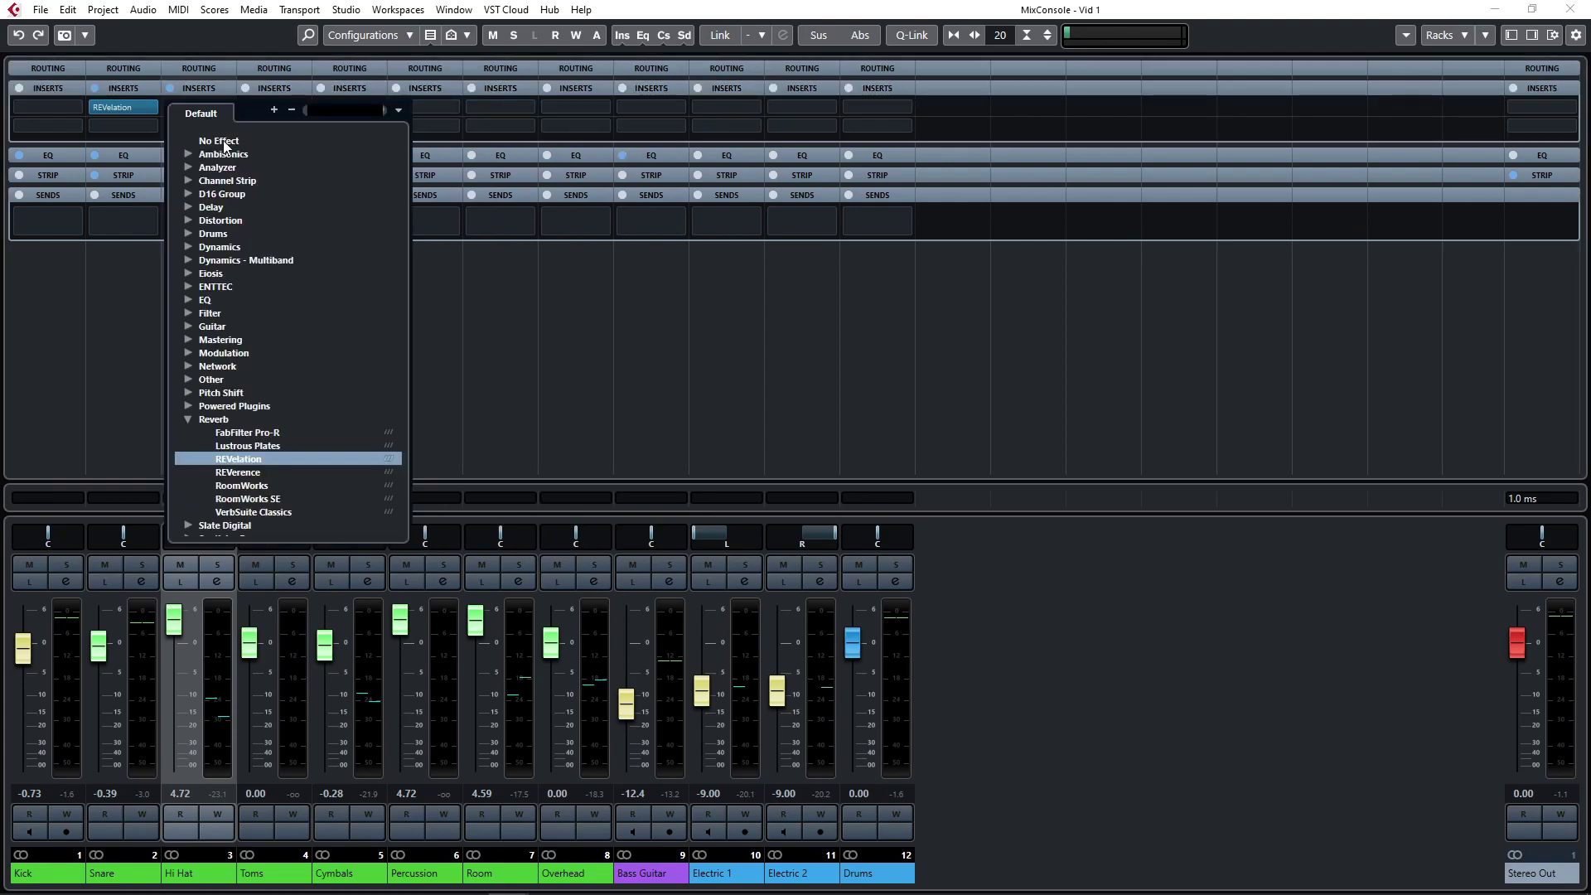
{"action": "left_click", "coordinate": [224, 141]}
Examine the REVelation settings on the Snare channel and close the plug-in editor.
{"action": "left_click", "coordinate": [426, 407]}
{"action": "left_click", "coordinate": [273, 402]}
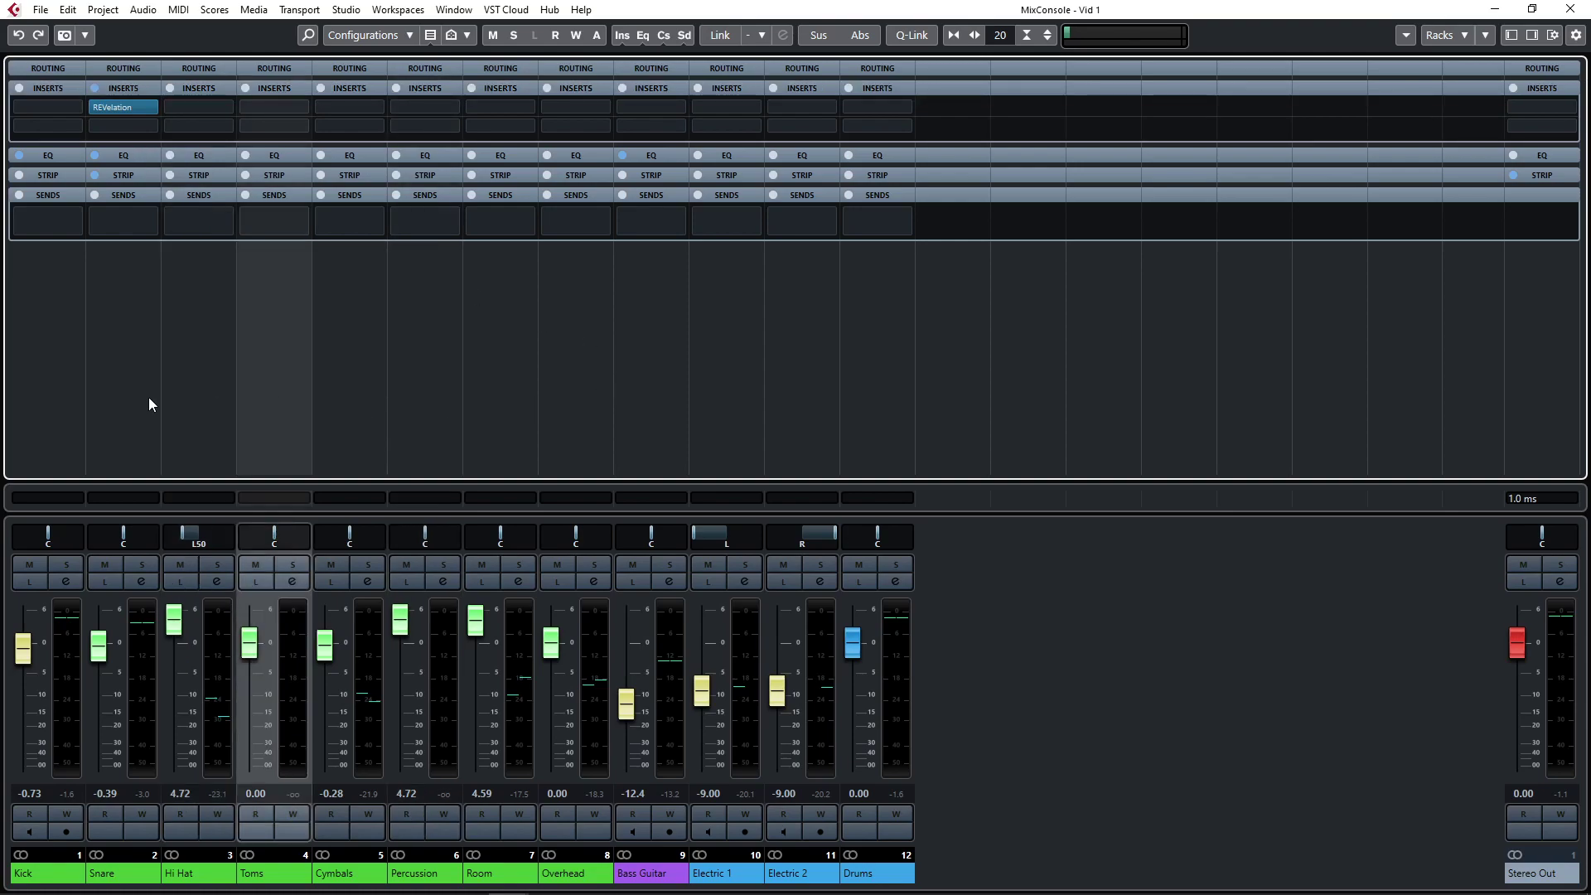
{"action": "left_click", "coordinate": [130, 401]}
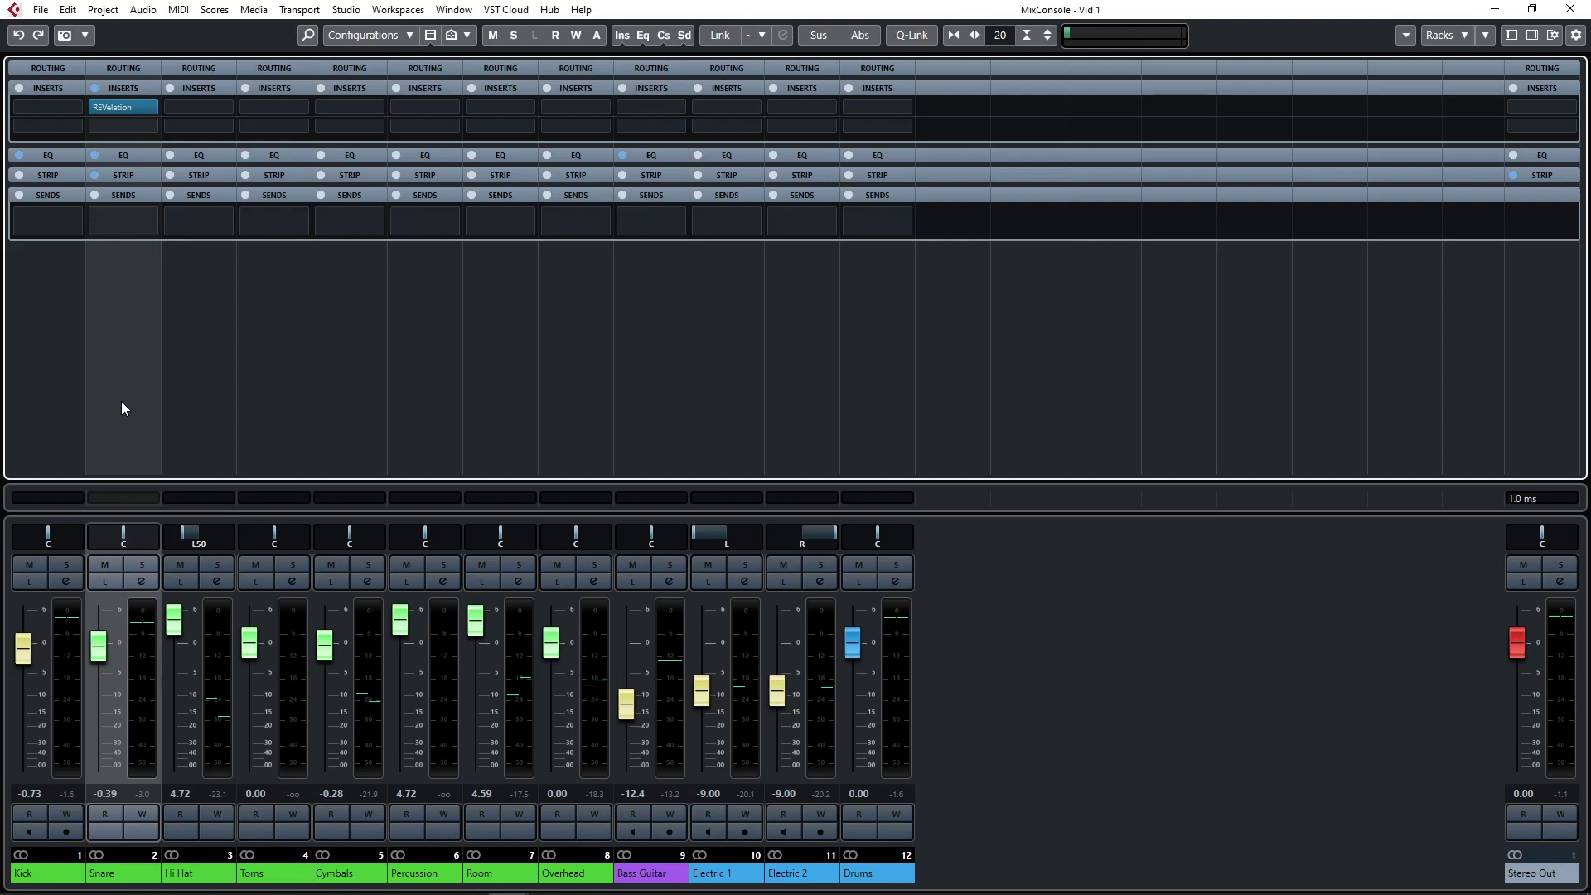
{"action": "left_click", "coordinate": [121, 107]}
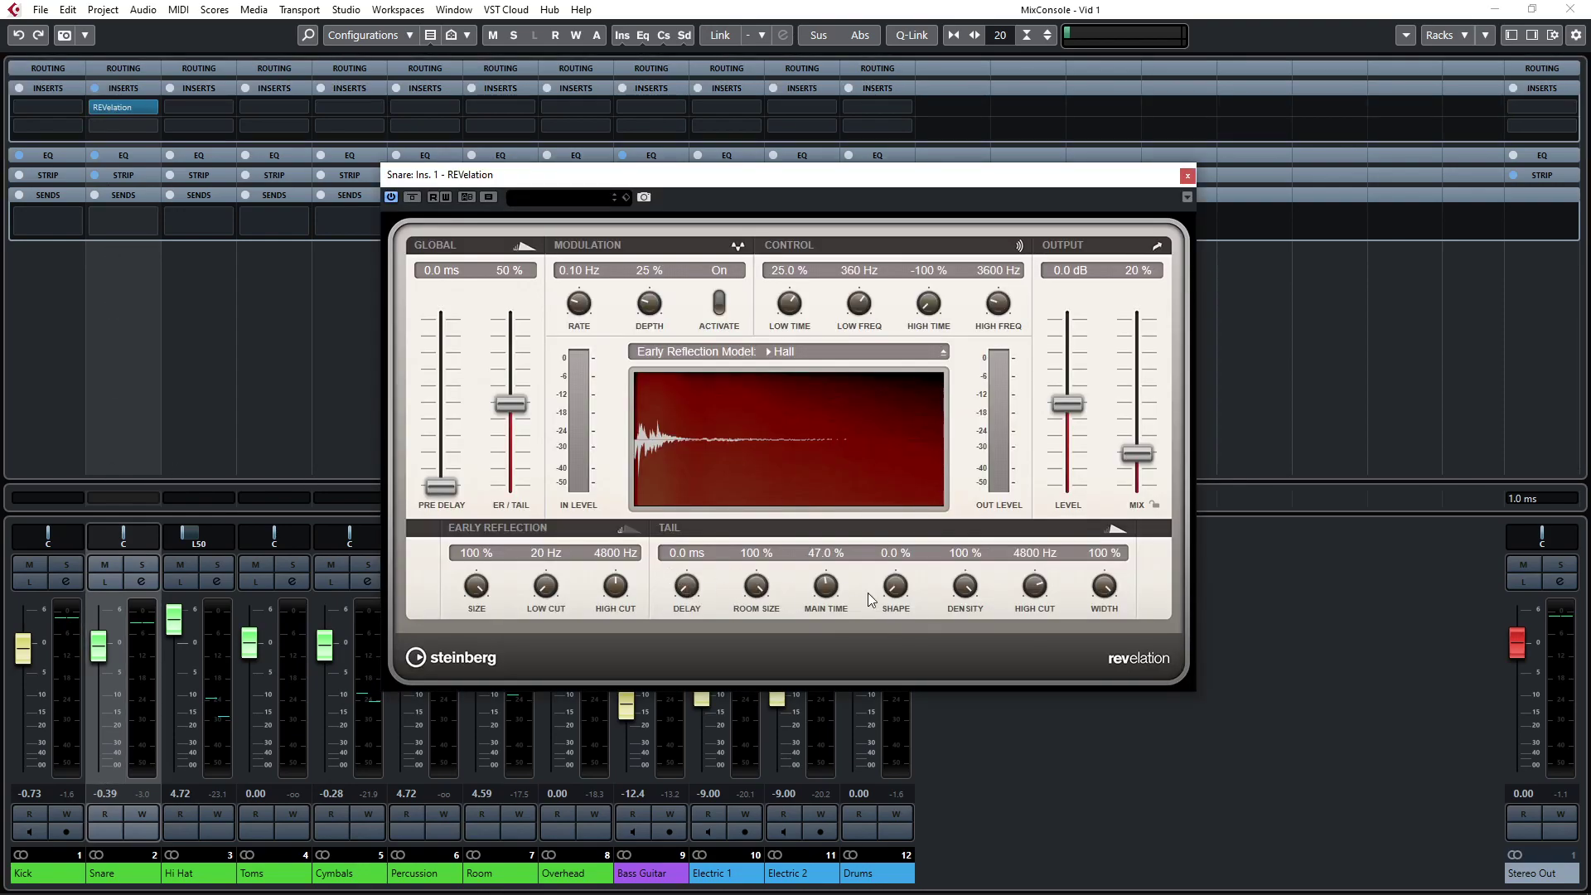
{"action": "left_click", "coordinate": [1186, 176]}
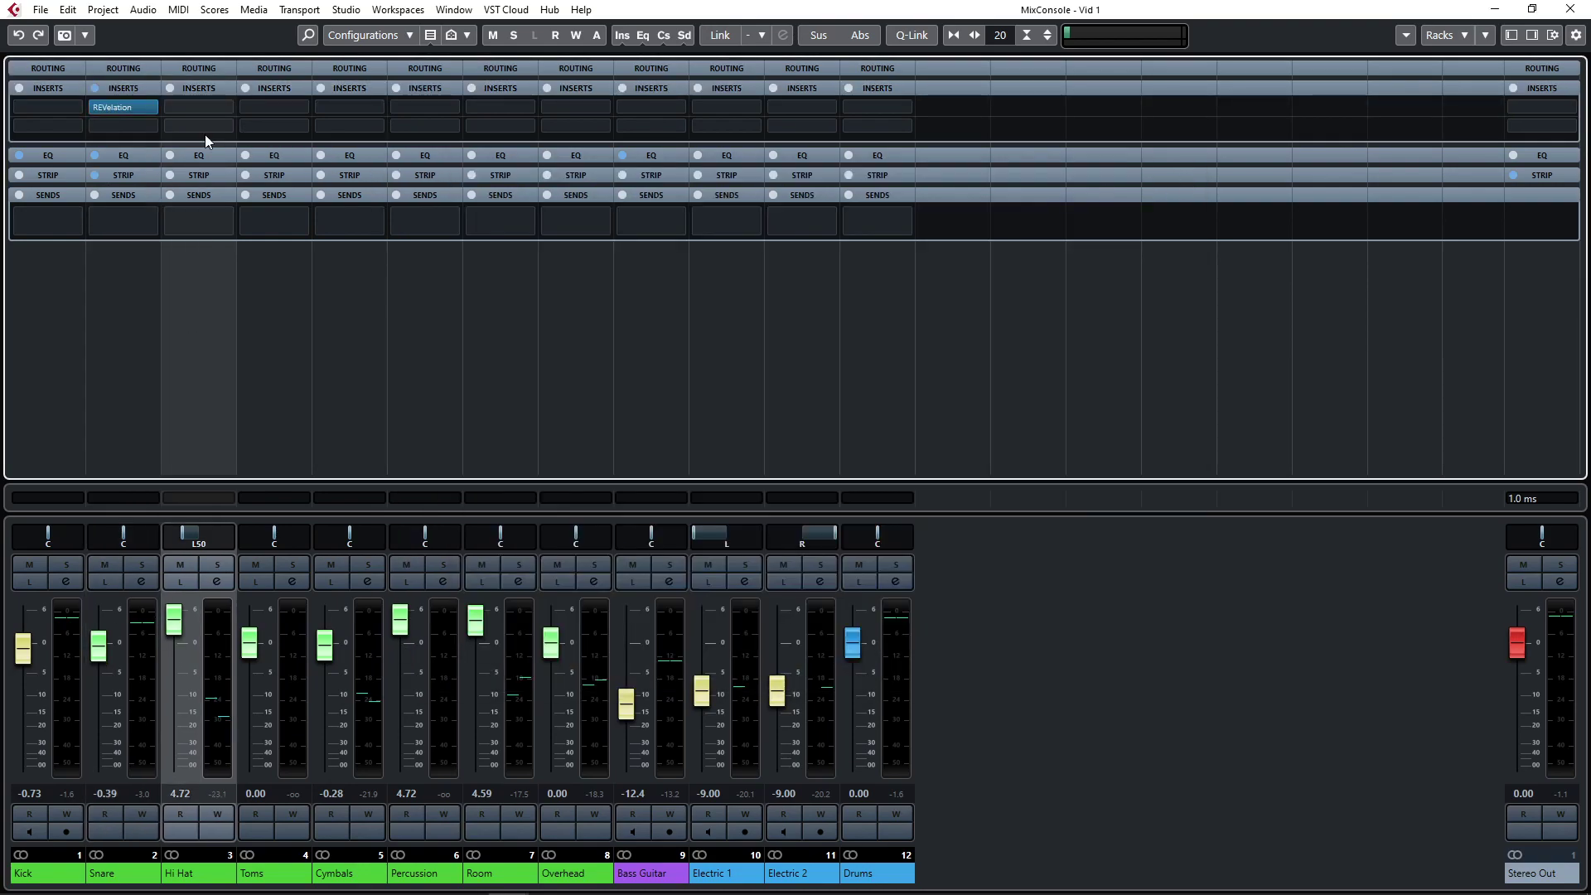
Copy the Snare's REVelation insert to the Hi Hat channel and arrange both plug-in editors side by side.
{"action": "left_click_drag", "start_coordinate": [126, 106], "coordinate": [209, 107]}
{"action": "left_click", "coordinate": [206, 107]}
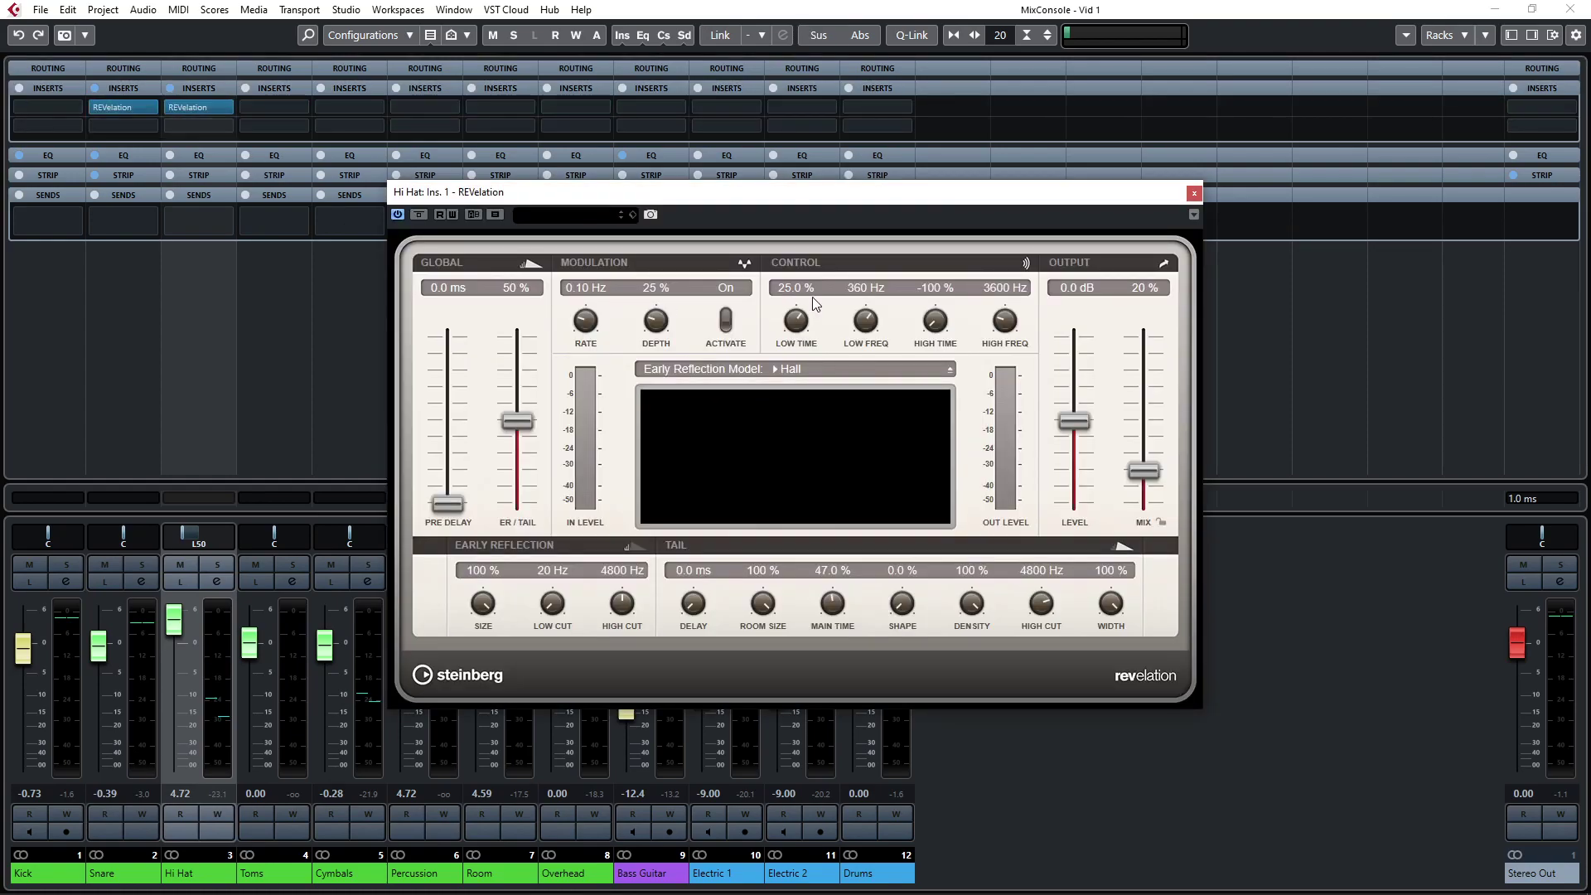
{"action": "left_click_drag", "start_coordinate": [793, 203], "coordinate": [1062, 155]}
{"action": "left_click", "coordinate": [124, 107]}
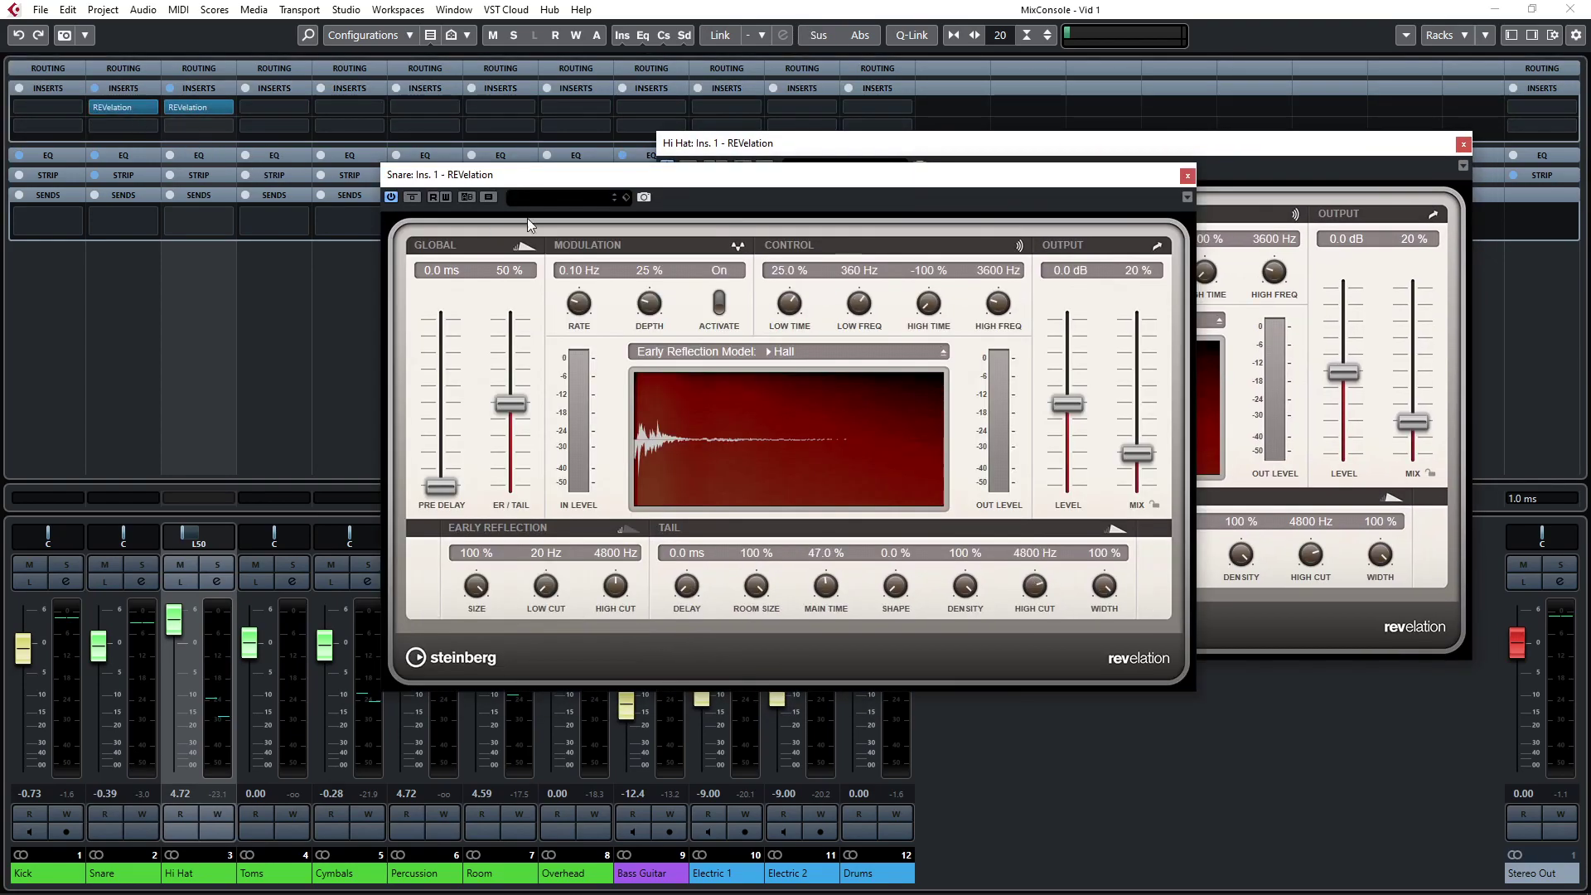
{"action": "left_click_drag", "start_coordinate": [763, 180], "coordinate": [390, 144]}
Set the Hi Hat reverb's Mix to 91 % and Main Time to 100 %, lower the Snare reverb's Density to 54.0 %, and close both editors.
{"action": "left_click_drag", "start_coordinate": [1413, 423], "coordinate": [1413, 308]}
{"action": "left_click", "coordinate": [553, 158]}
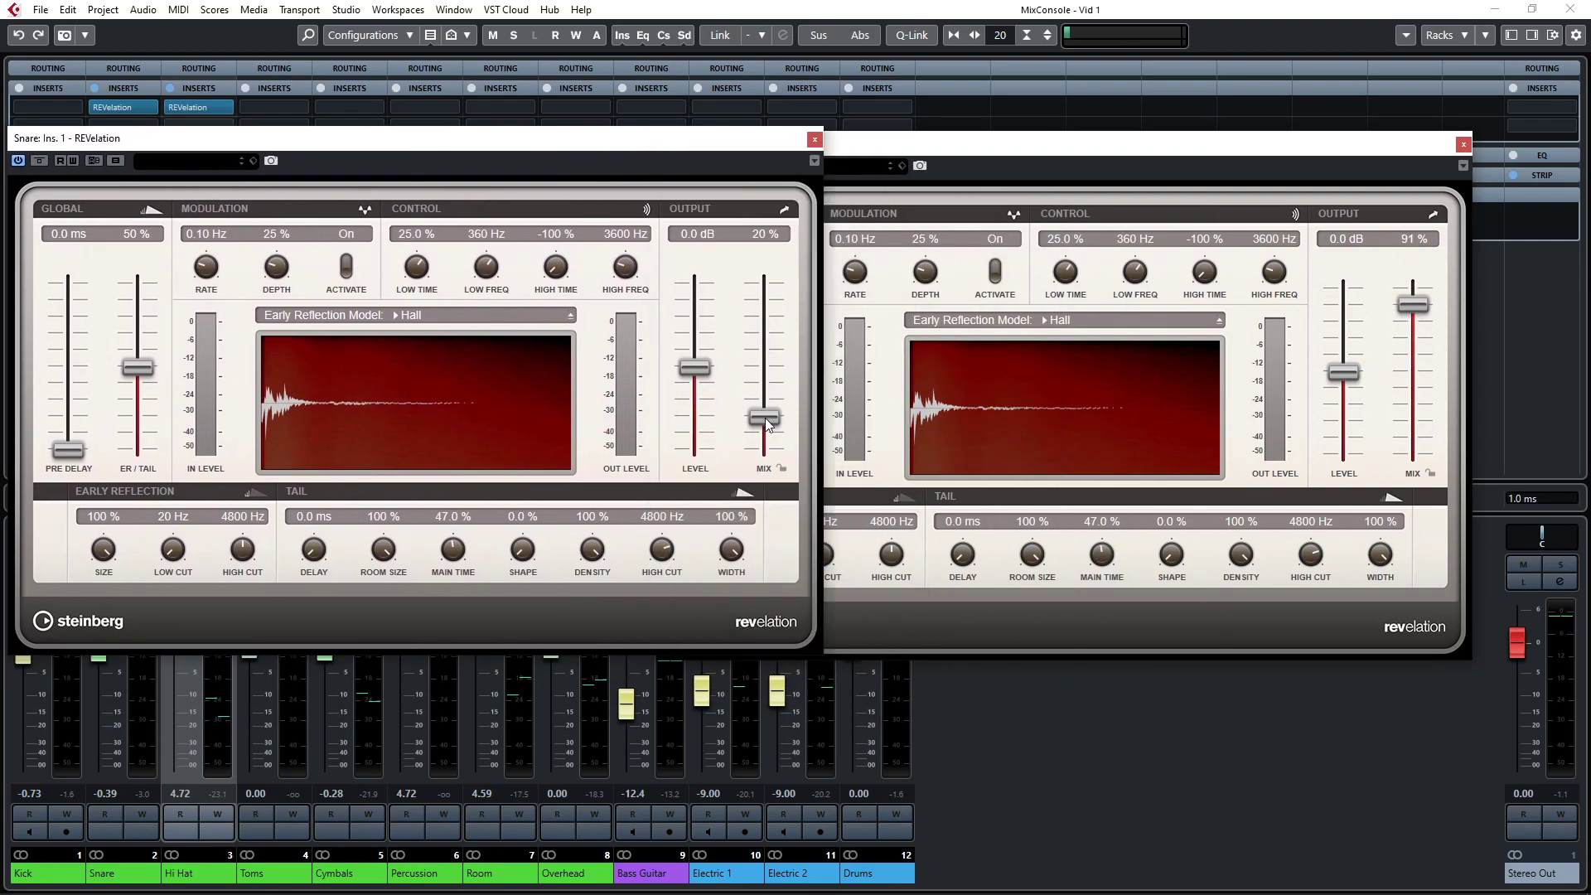
{"action": "left_click_drag", "start_coordinate": [731, 550], "coordinate": [663, 600]}
{"action": "left_click_drag", "start_coordinate": [594, 550], "coordinate": [599, 615]}
{"action": "left_click", "coordinate": [1097, 485]}
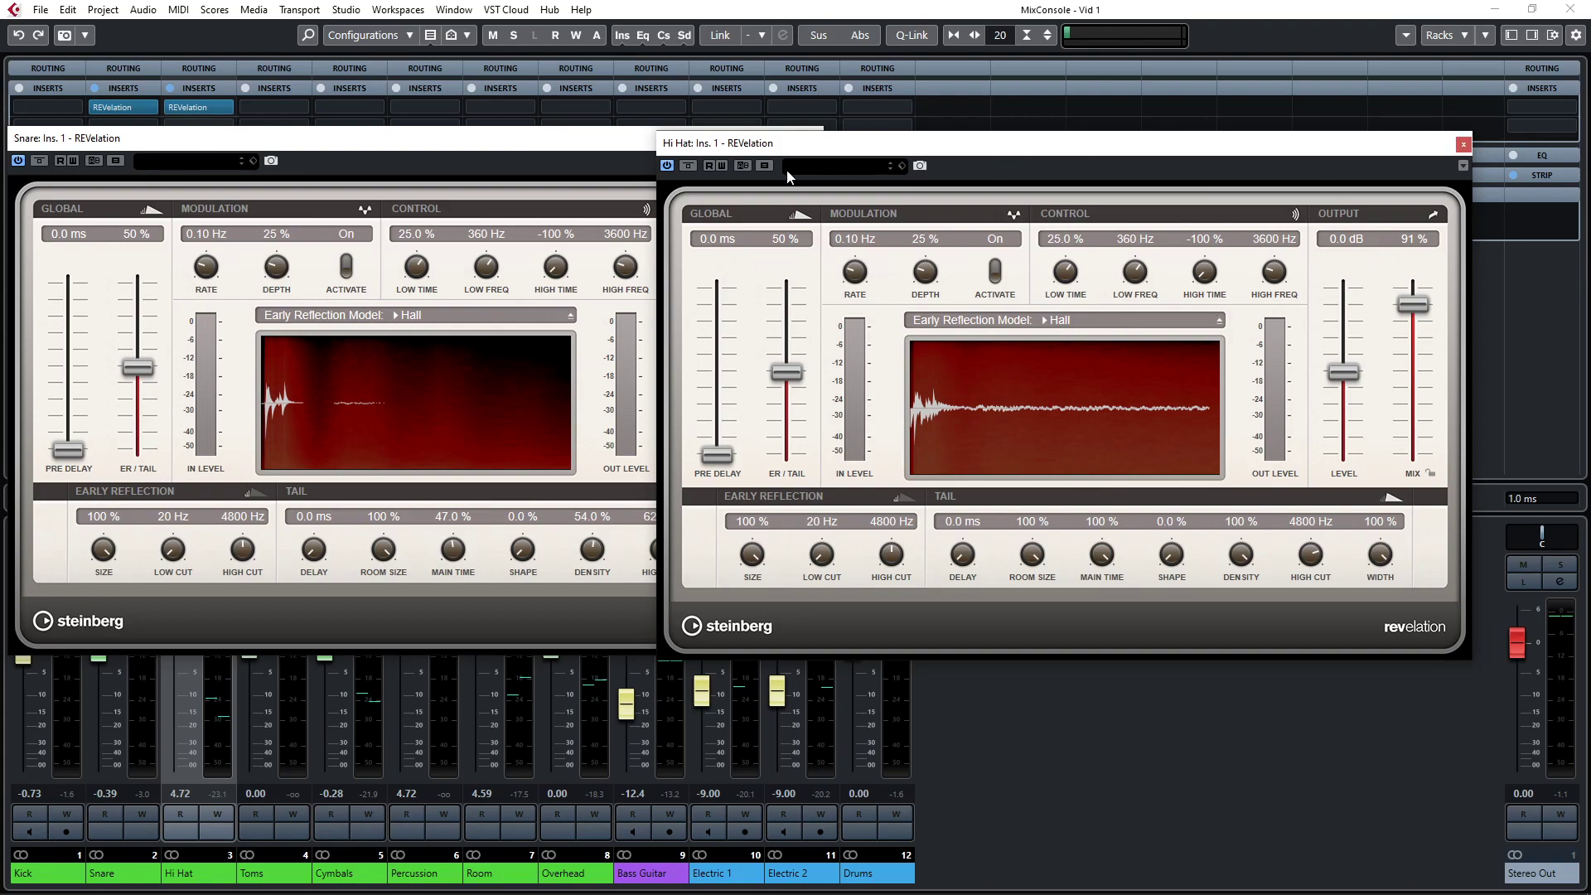
{"action": "left_click", "coordinate": [1463, 145]}
{"action": "left_click", "coordinate": [815, 139]}
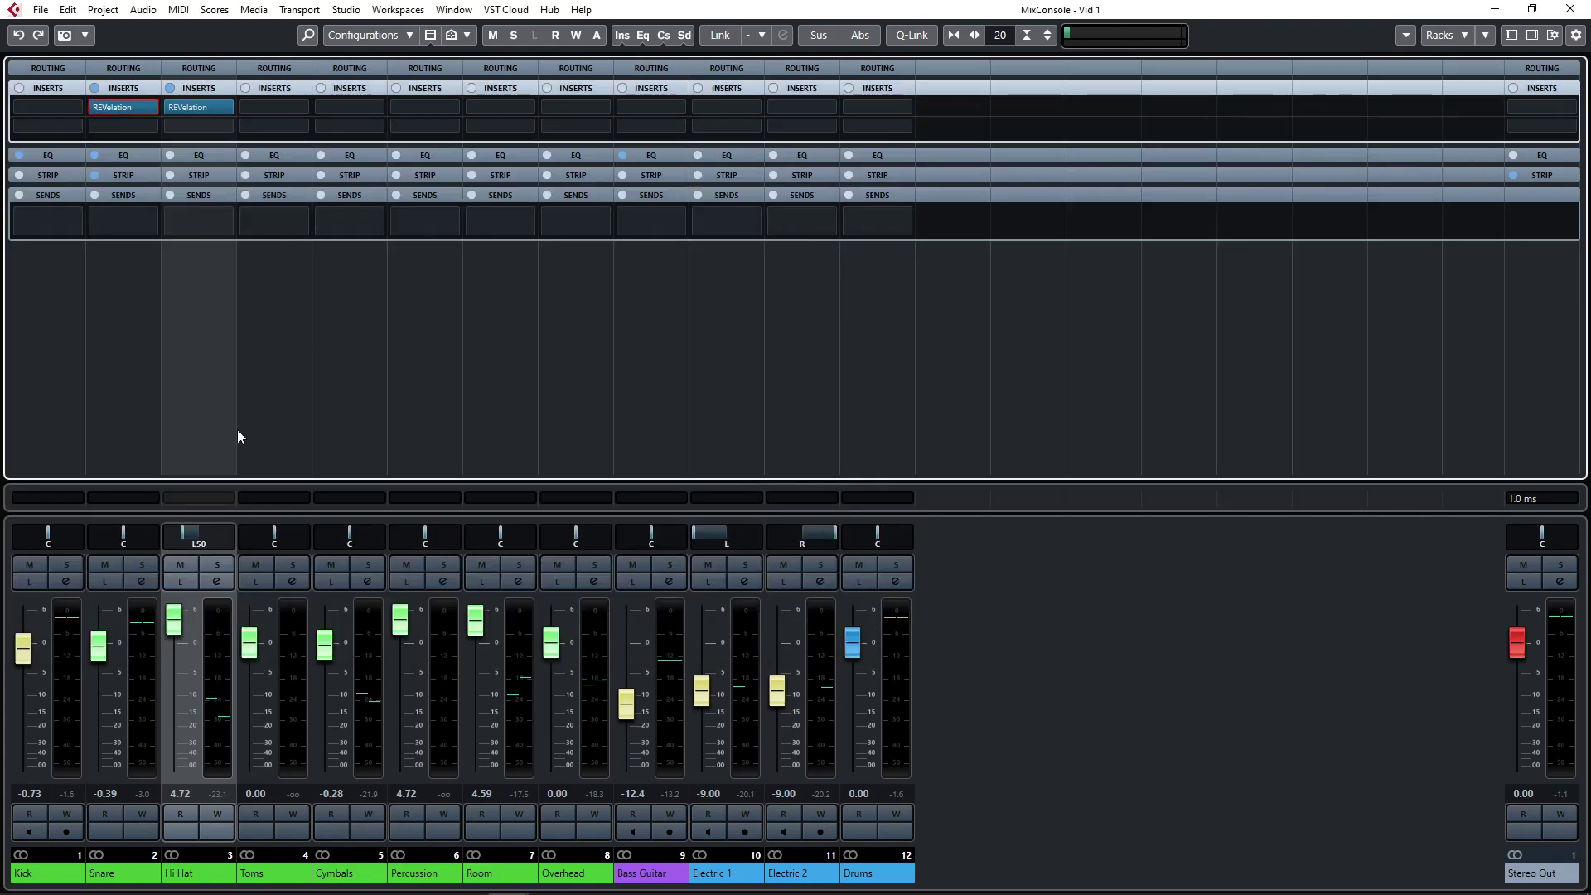
Remove the REVelation insert from the Hi Hat channel.
{"action": "left_click", "coordinate": [126, 373]}
{"action": "left_click", "coordinate": [196, 359]}
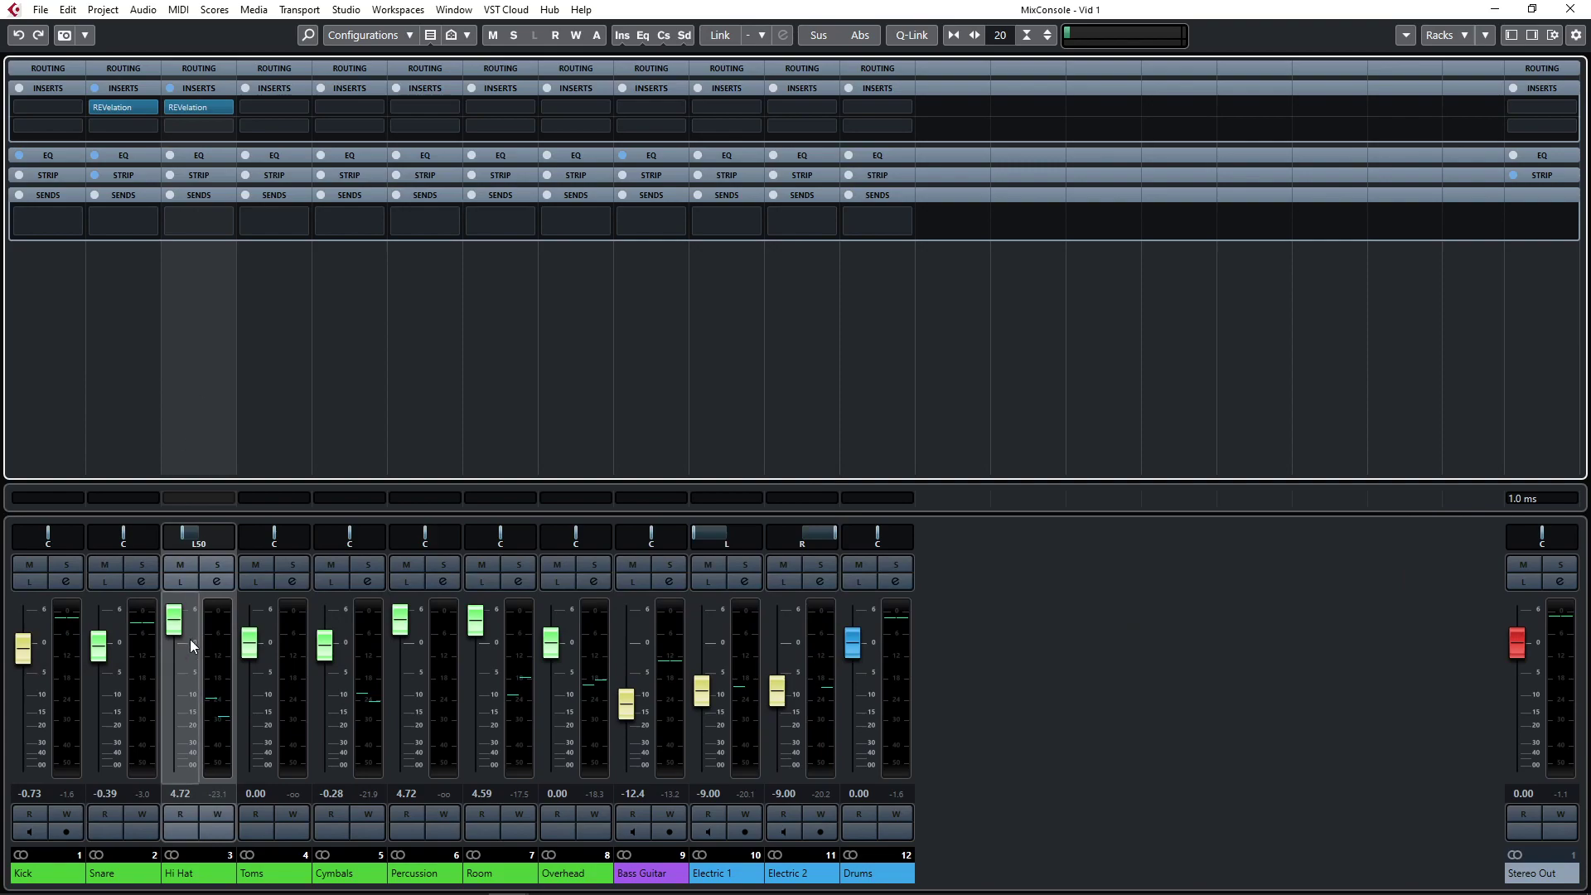
{"action": "left_click", "coordinate": [226, 110]}
{"action": "left_click", "coordinate": [203, 133]}
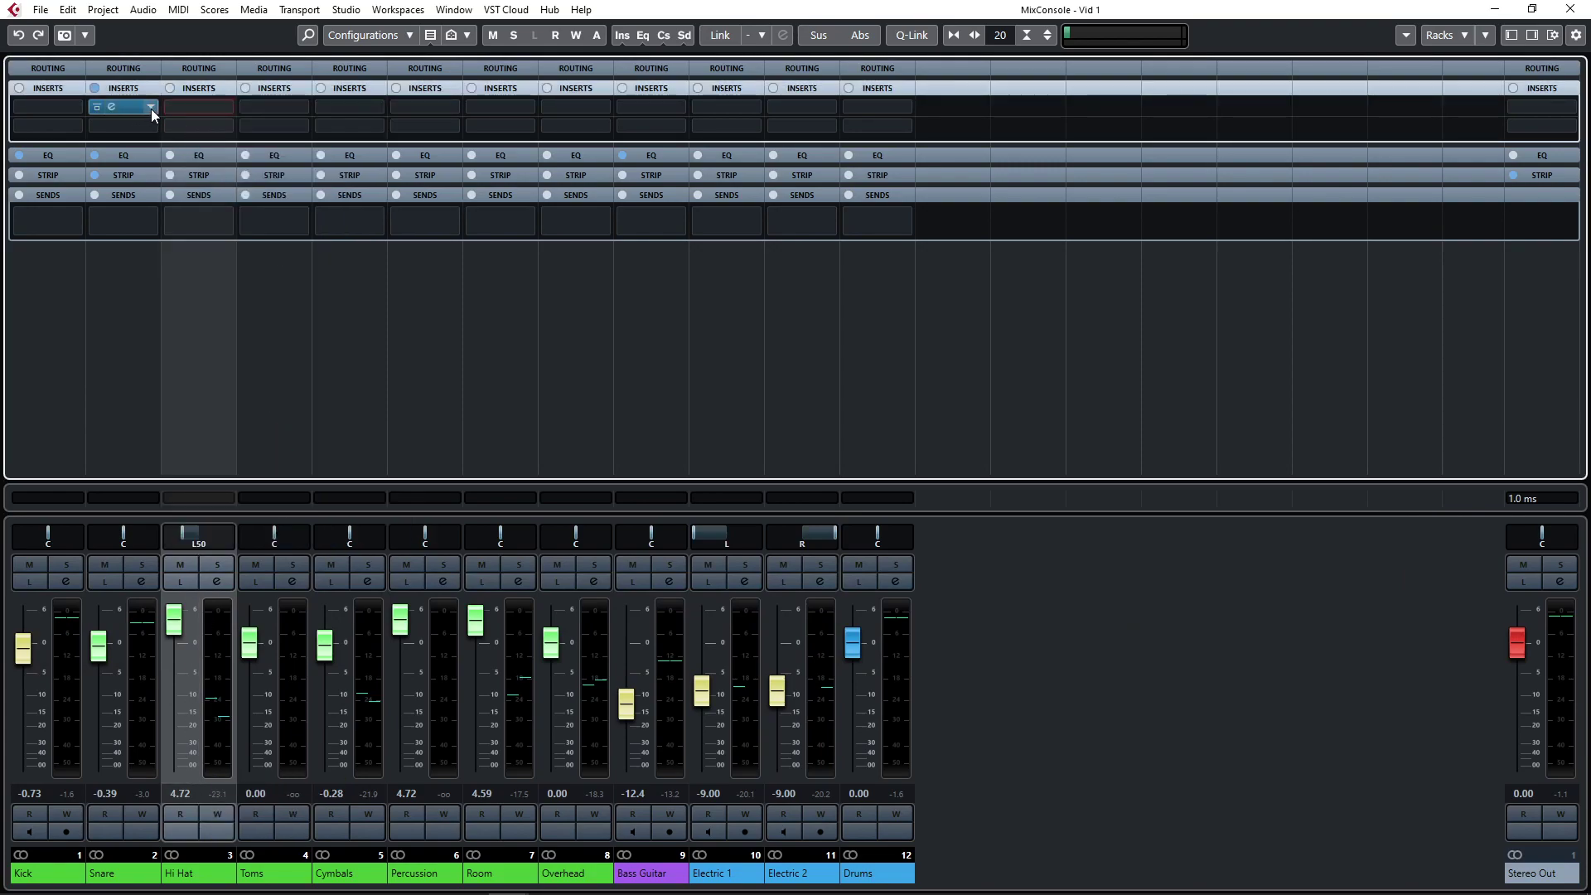
Remove the REVelation insert from the Snare channel.
{"action": "left_click", "coordinate": [149, 409]}
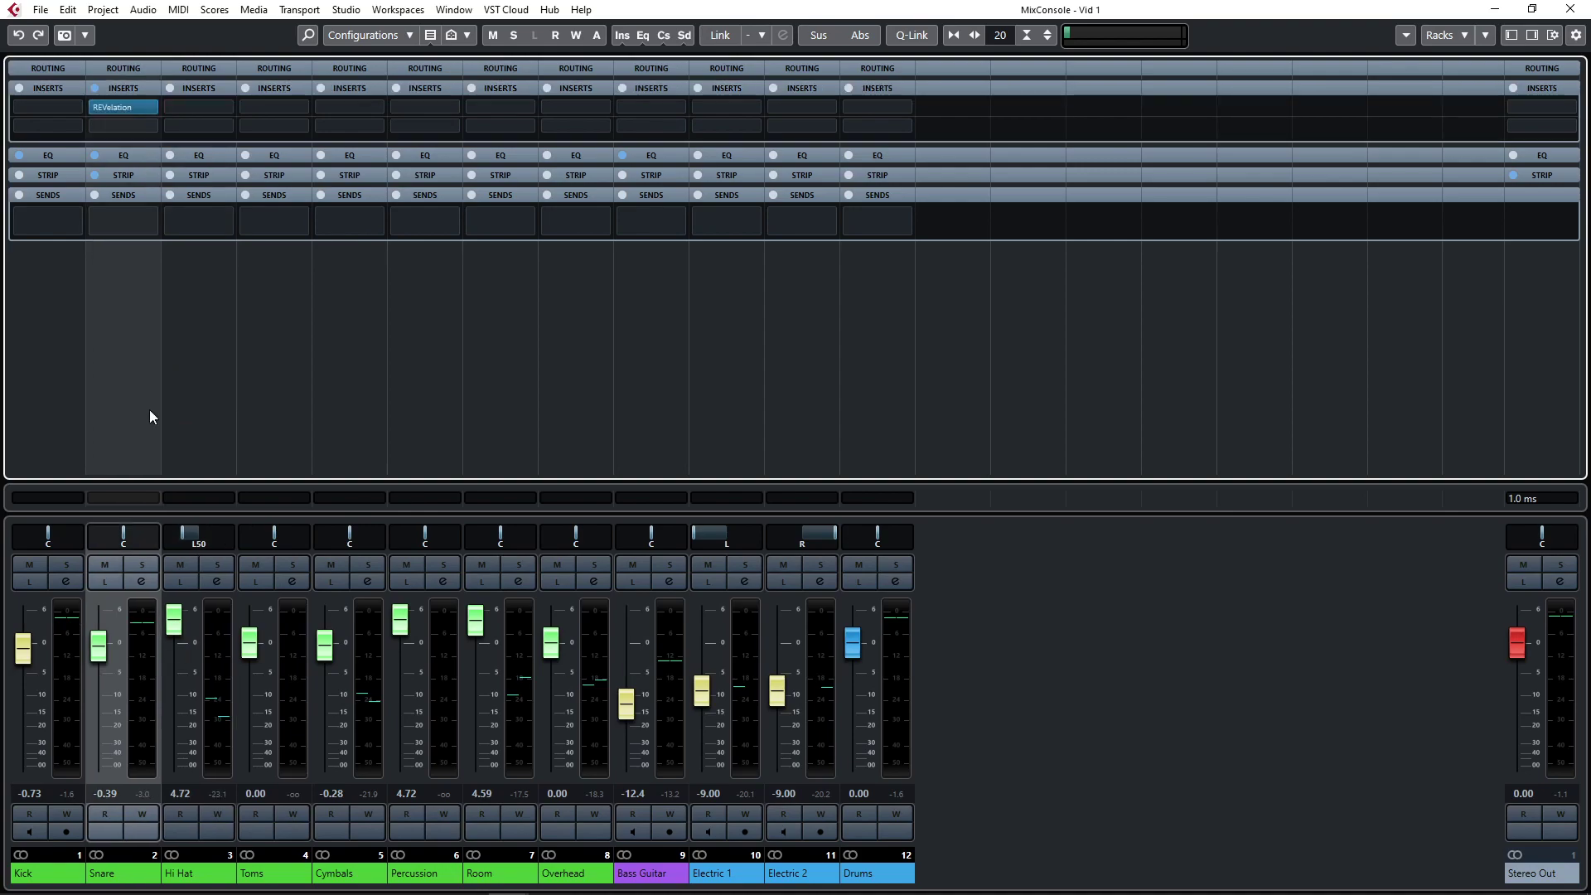
{"action": "left_click", "coordinate": [126, 108]}
{"action": "left_click", "coordinate": [127, 108]}
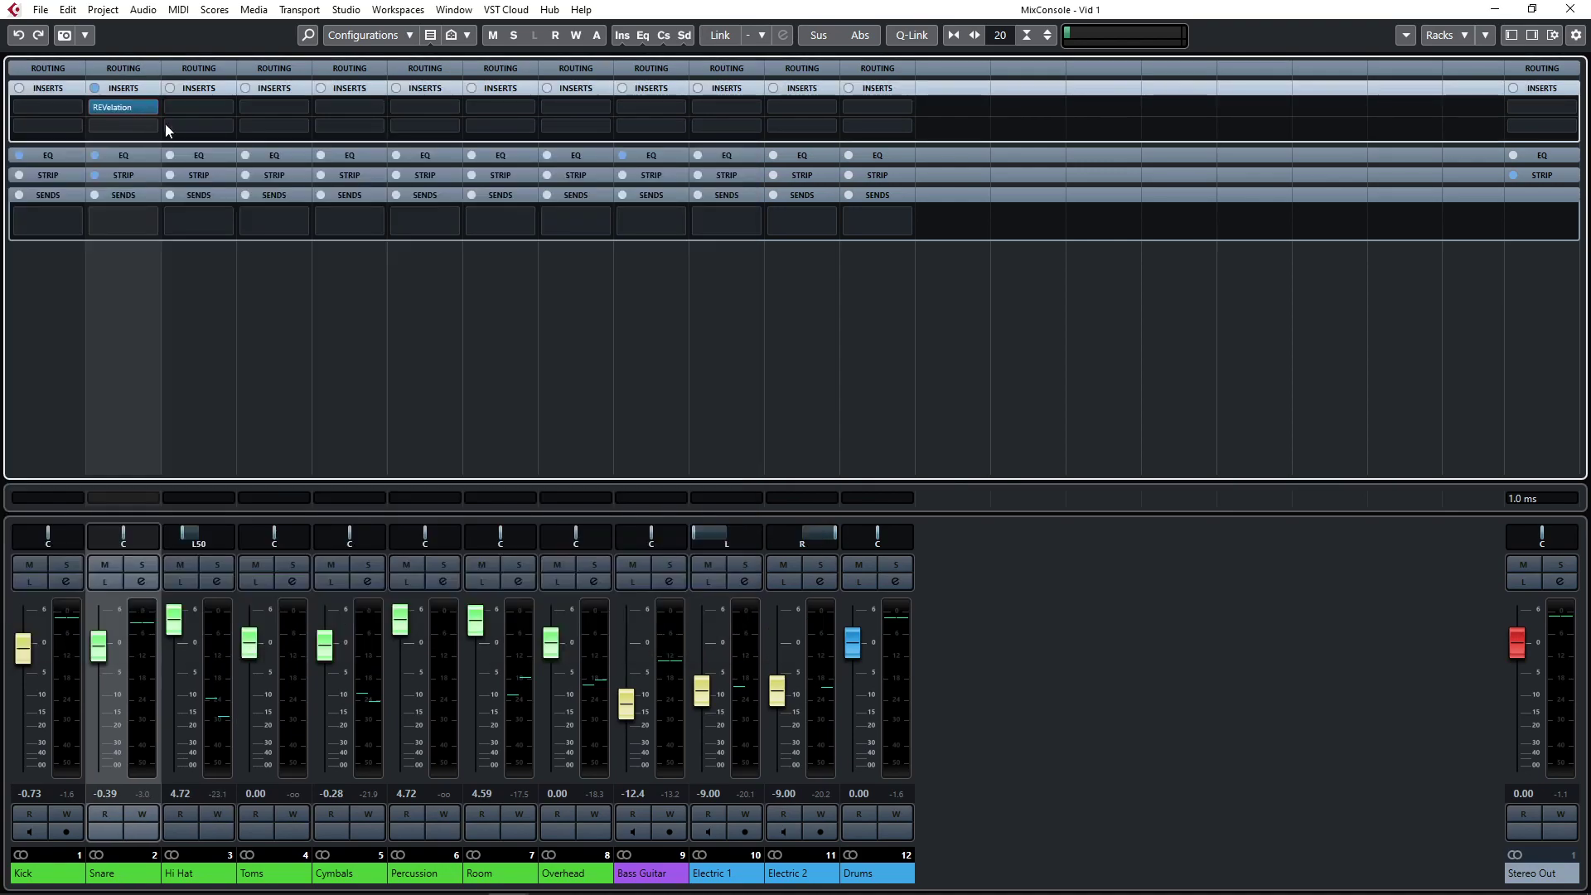
{"action": "left_click", "coordinate": [205, 322]}
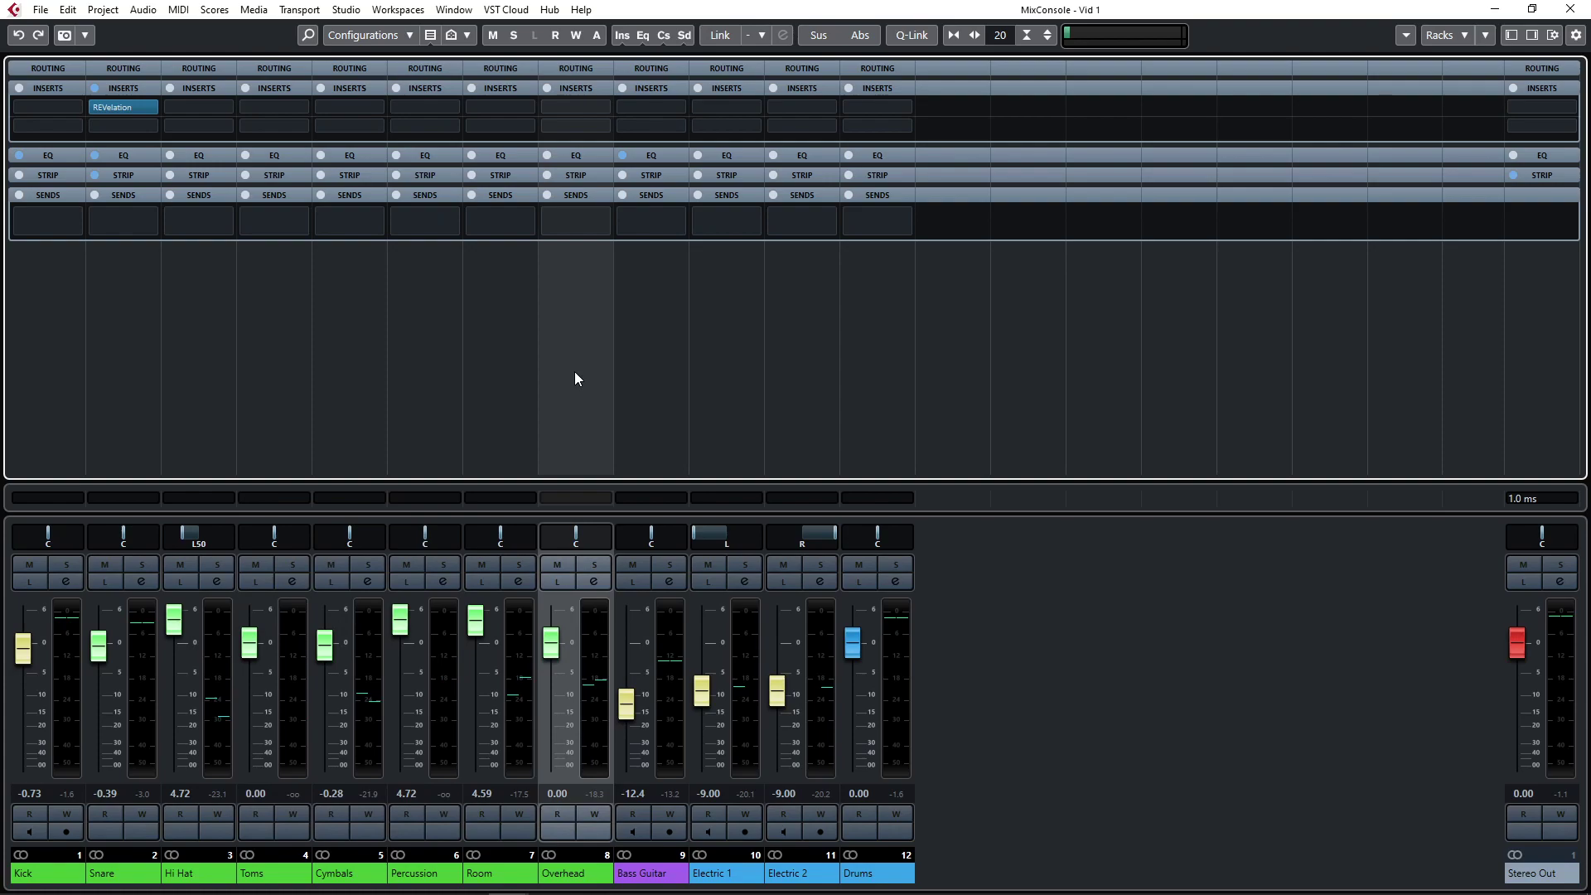
{"action": "left_click", "coordinate": [149, 110]}
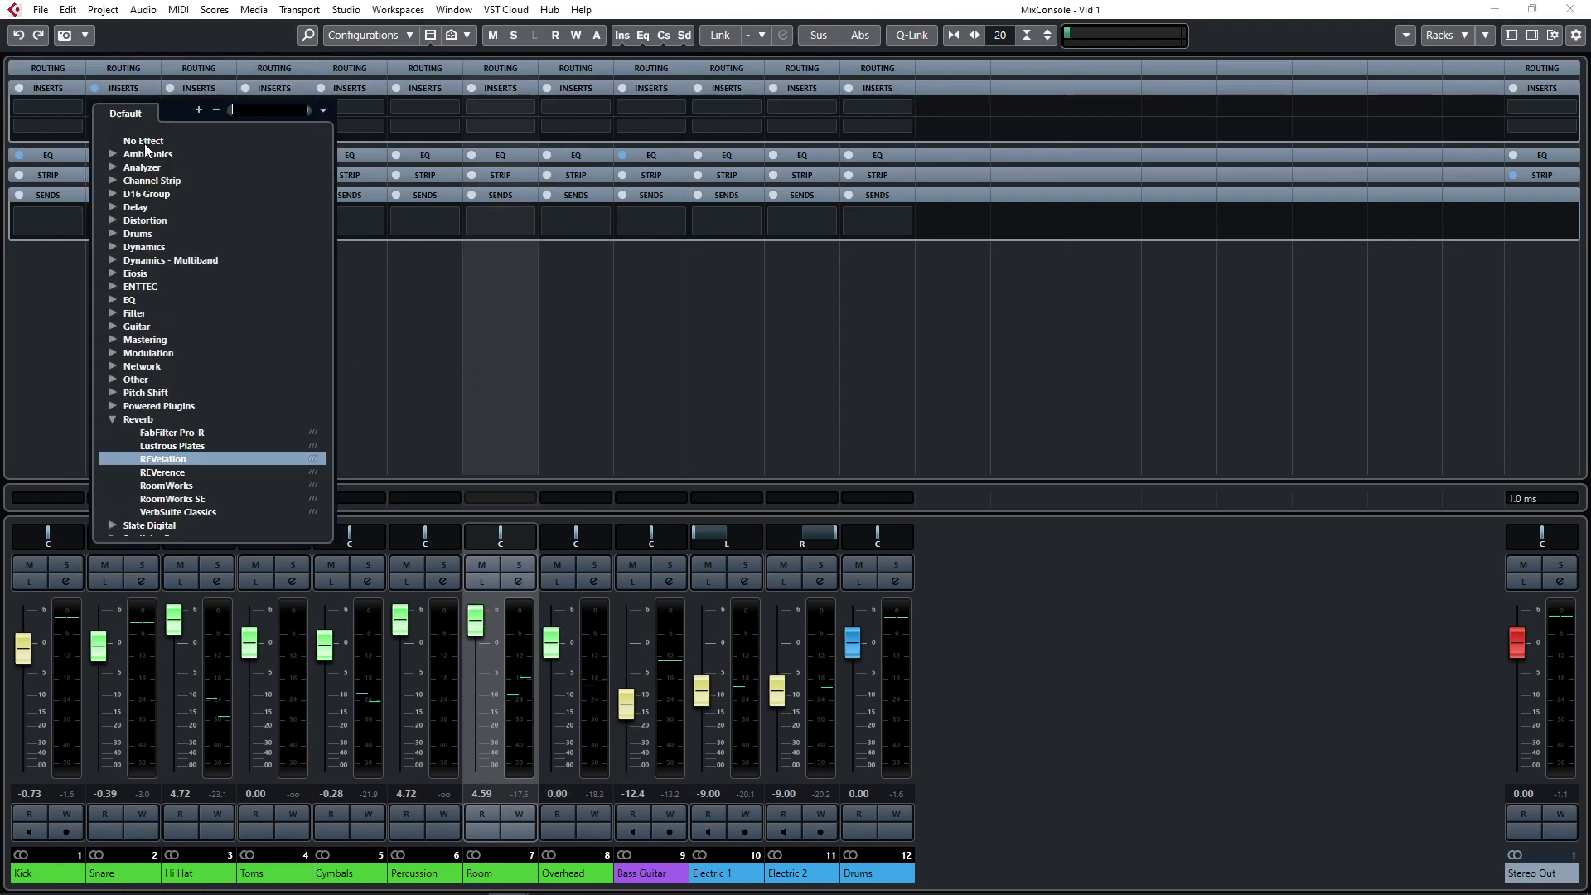
{"action": "left_click", "coordinate": [158, 151]}
Add a stereo effect track with the REVerence reverb routed to Stereo Out in the project window, and close its plug-in editor.
{"action": "key", "text": "F3"}
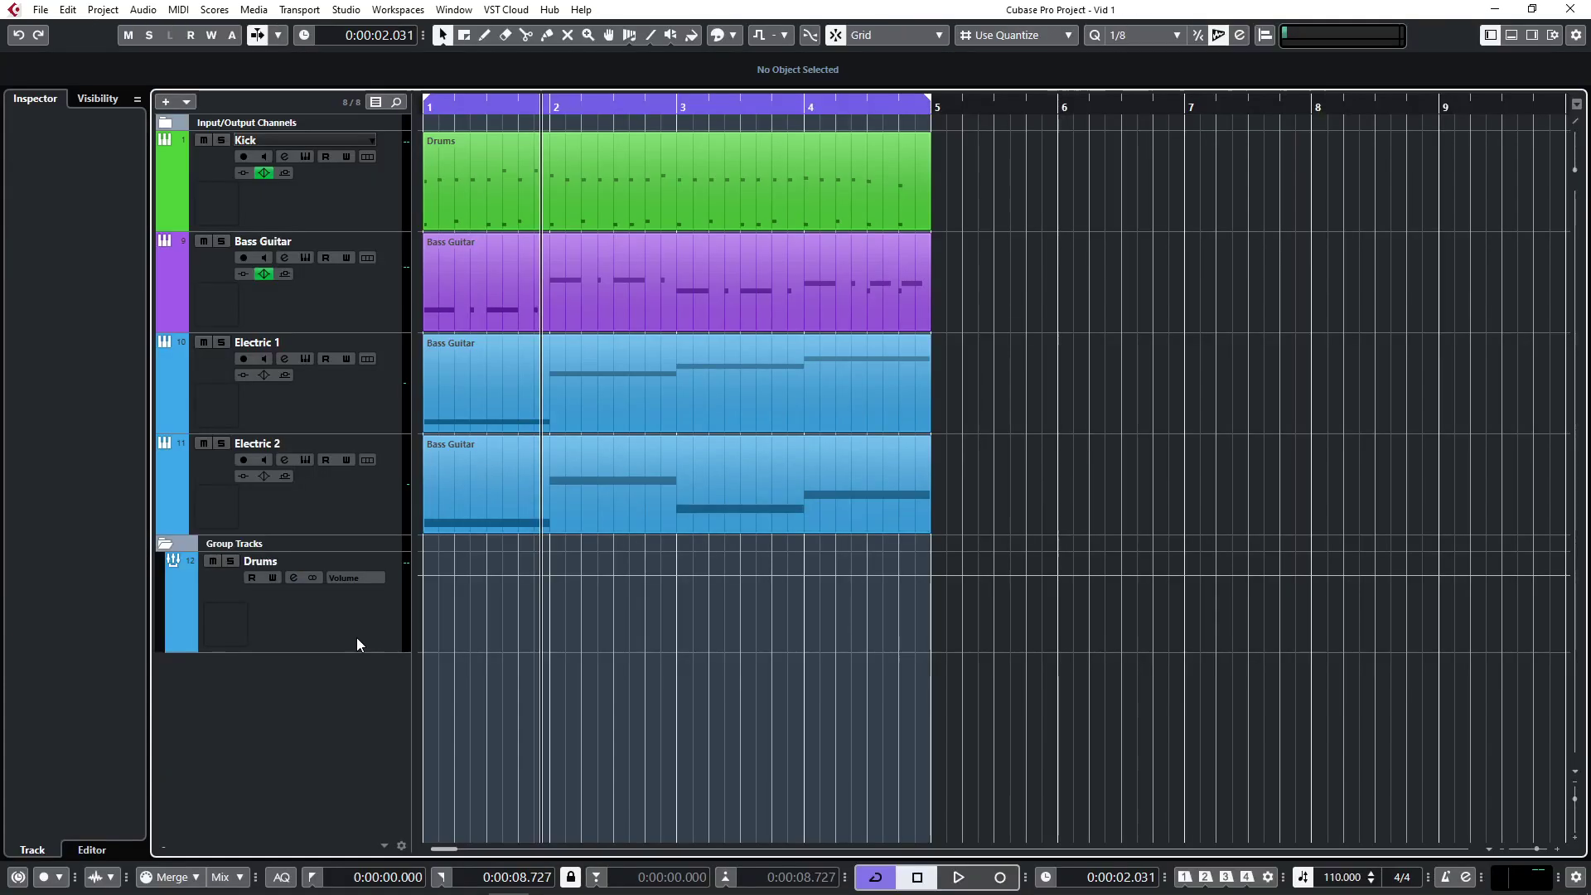
{"action": "right_click", "coordinate": [252, 714]}
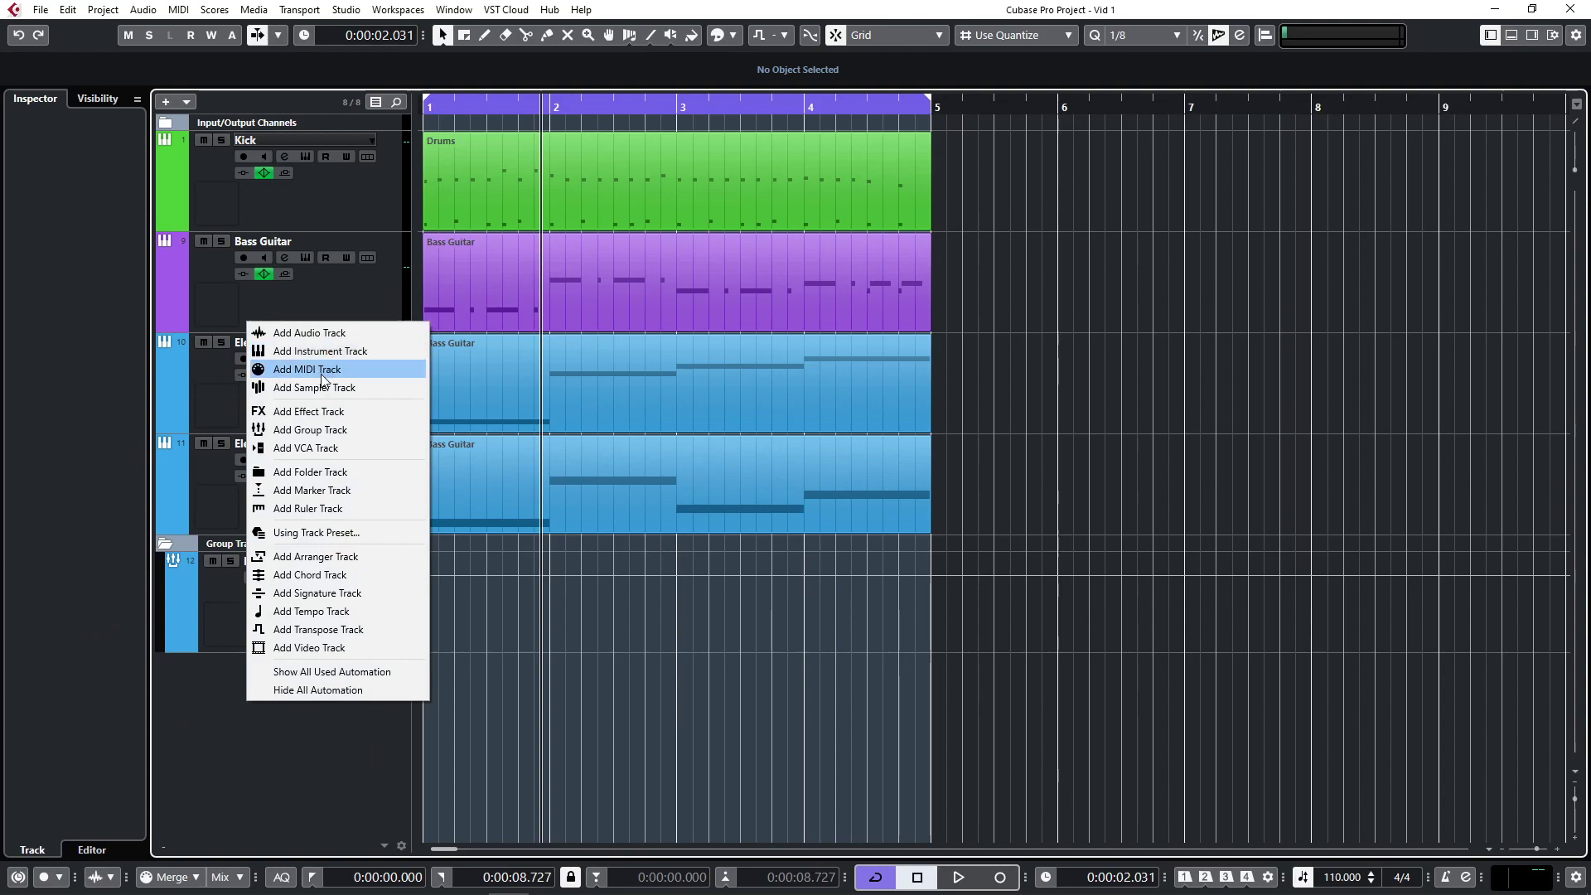
{"action": "left_click", "coordinate": [313, 414]}
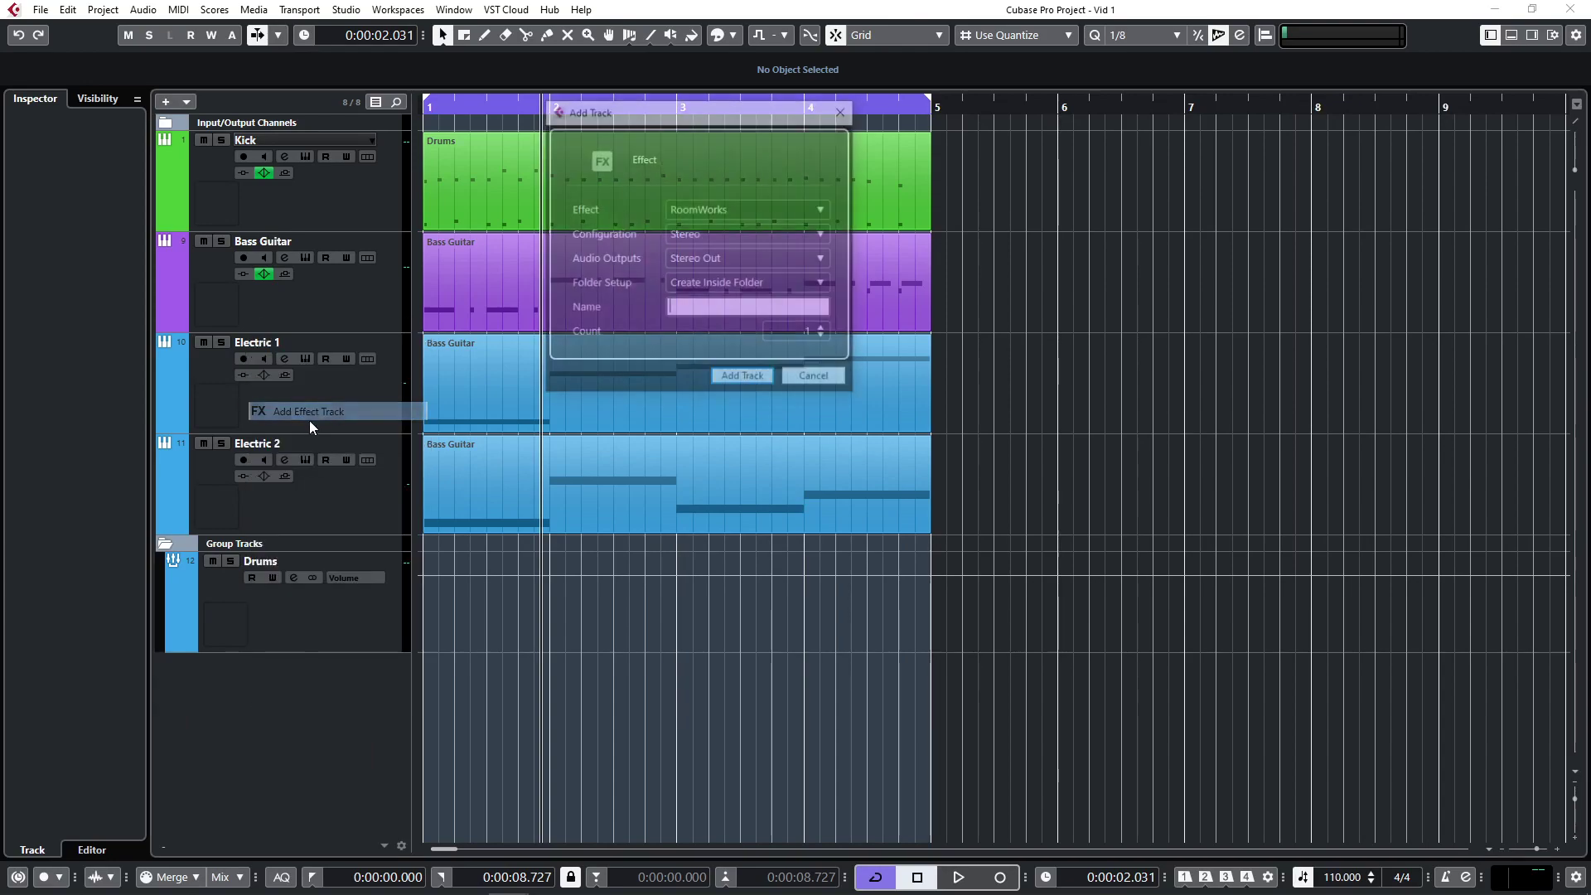
{"action": "left_click", "coordinate": [739, 209]}
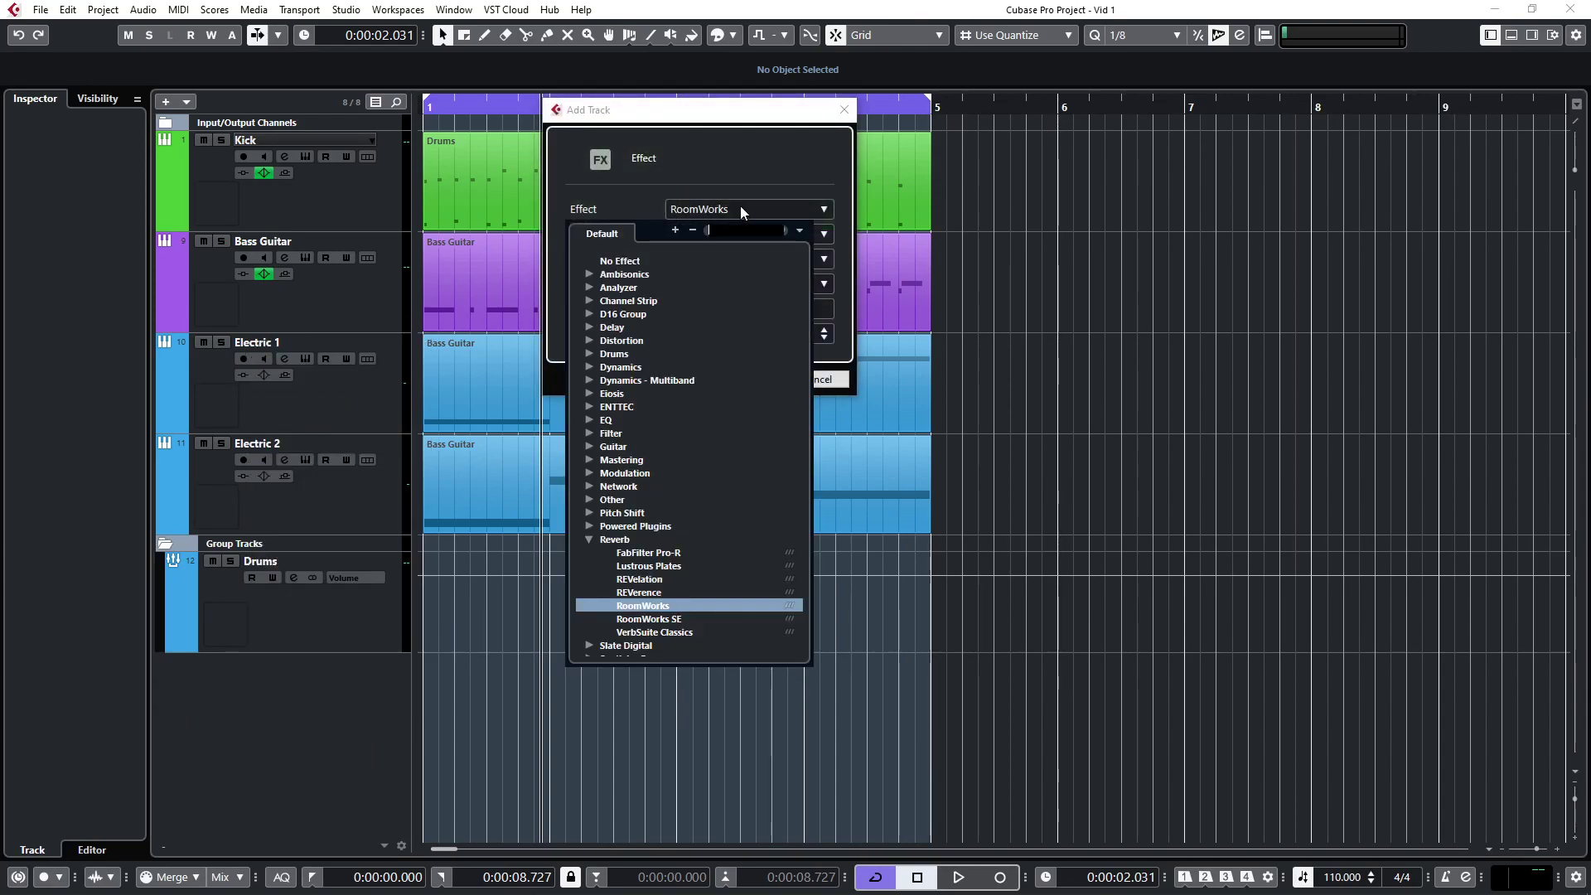
{"action": "left_click", "coordinate": [646, 590]}
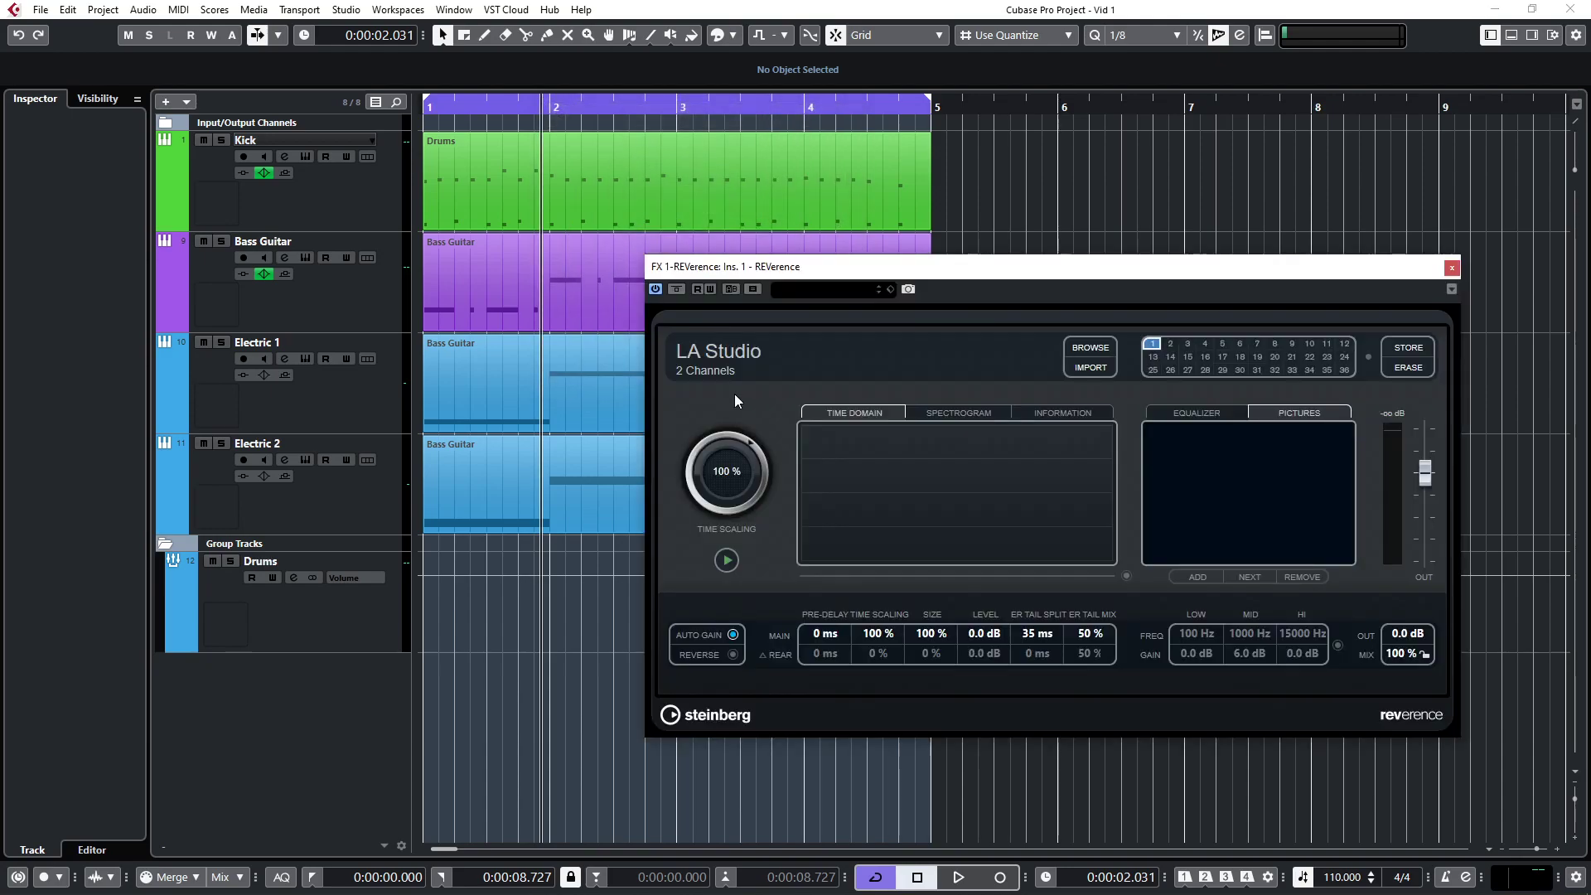
{"action": "left_click_drag", "start_coordinate": [1008, 279], "coordinate": [958, 173]}
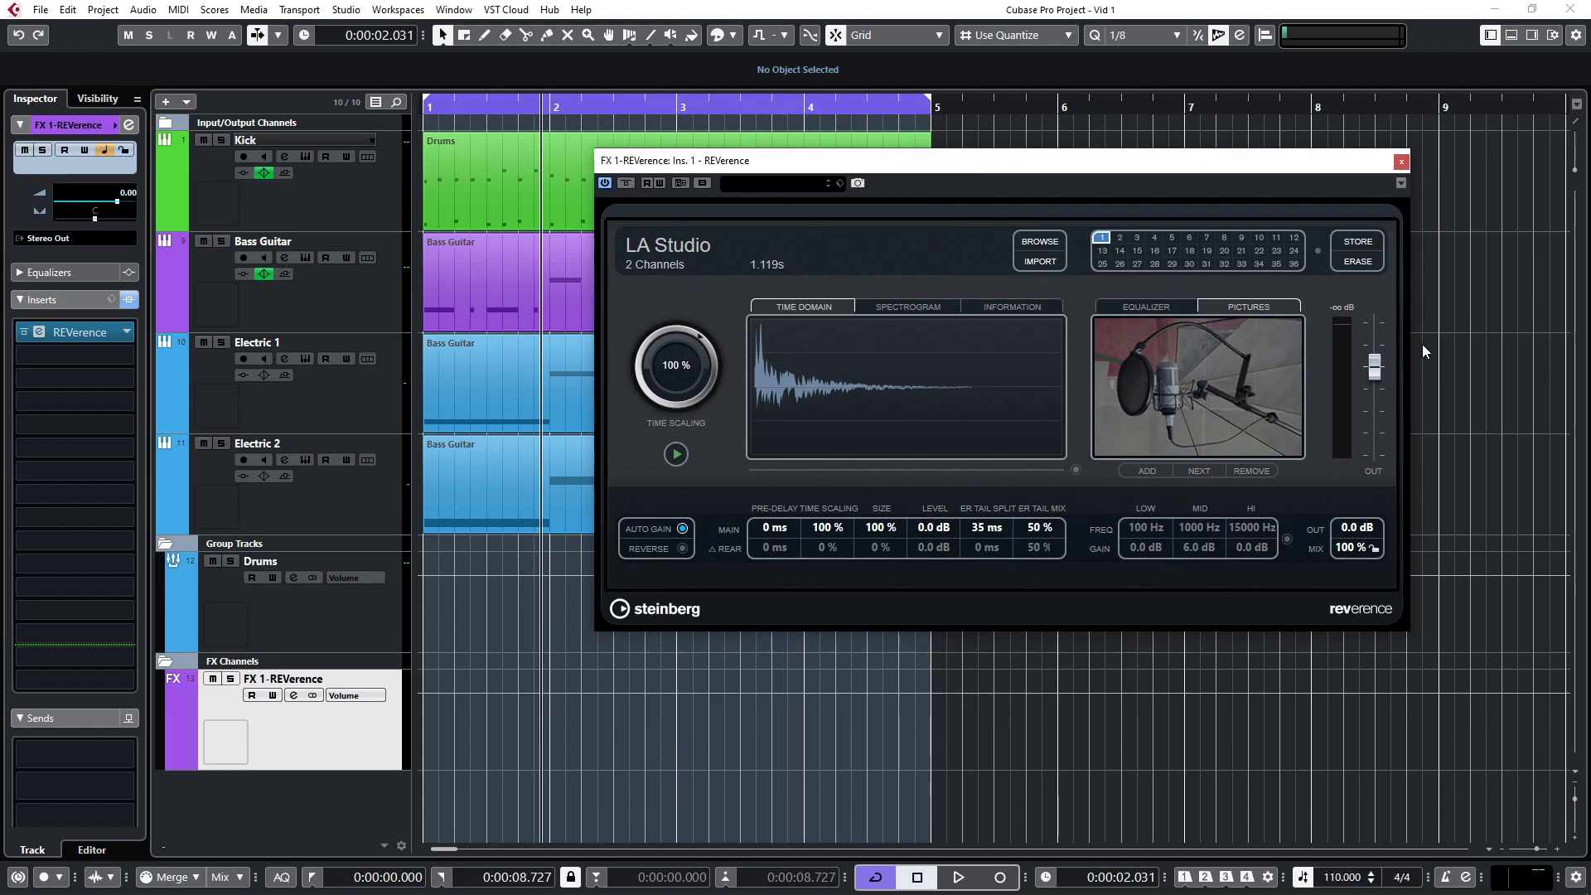
{"action": "left_click", "coordinate": [1400, 162]}
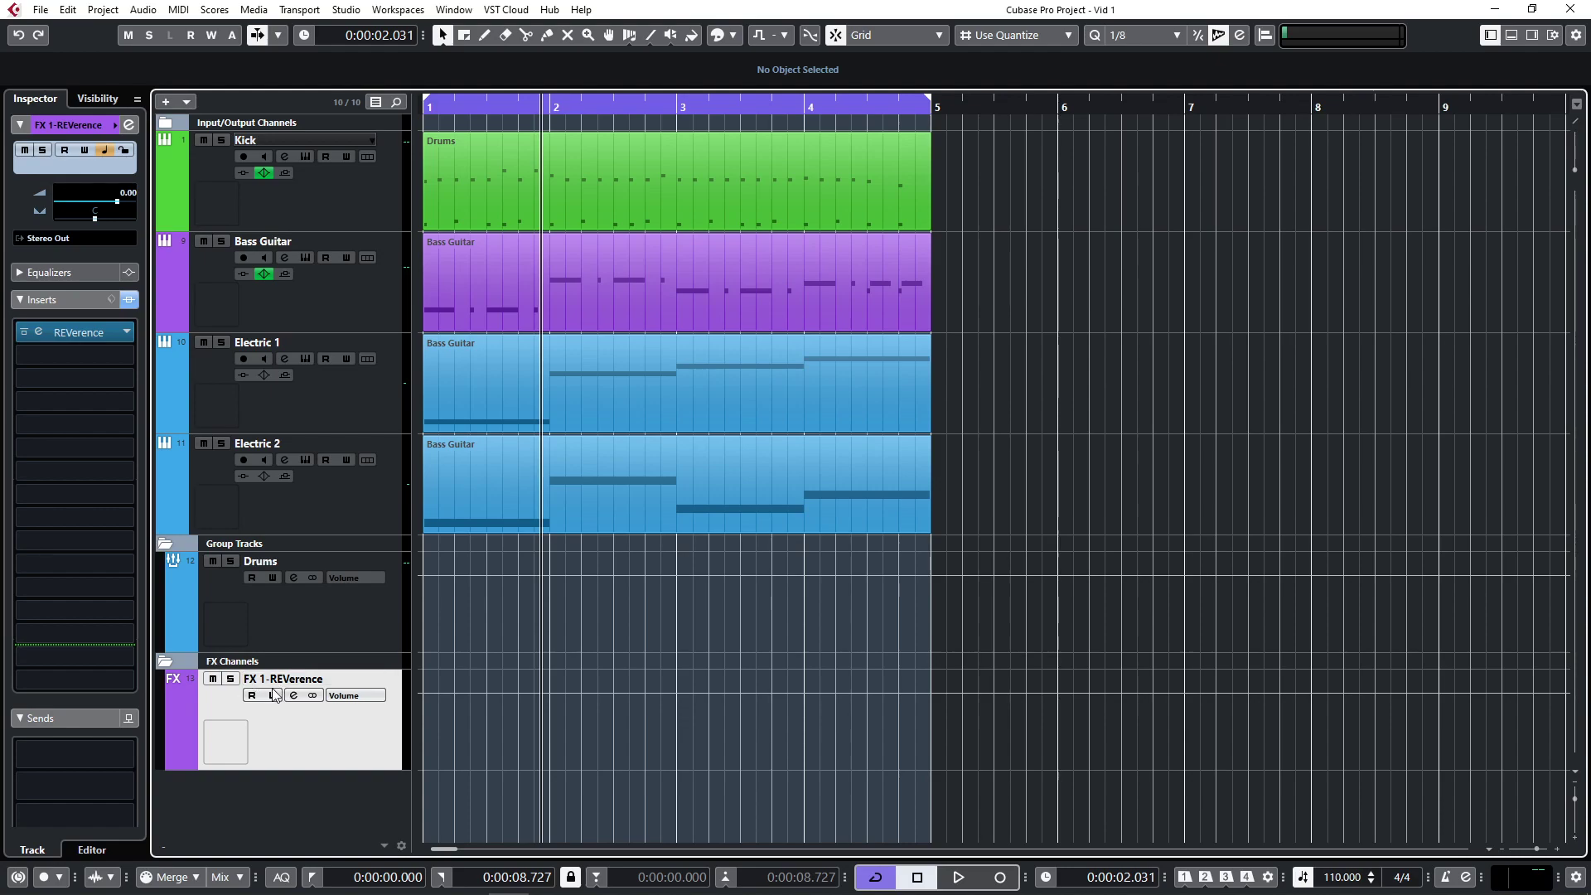
Assign the Snare channel's first send to FX 1-REVerence in the mixer and activate it.
{"action": "key", "text": "F3"}
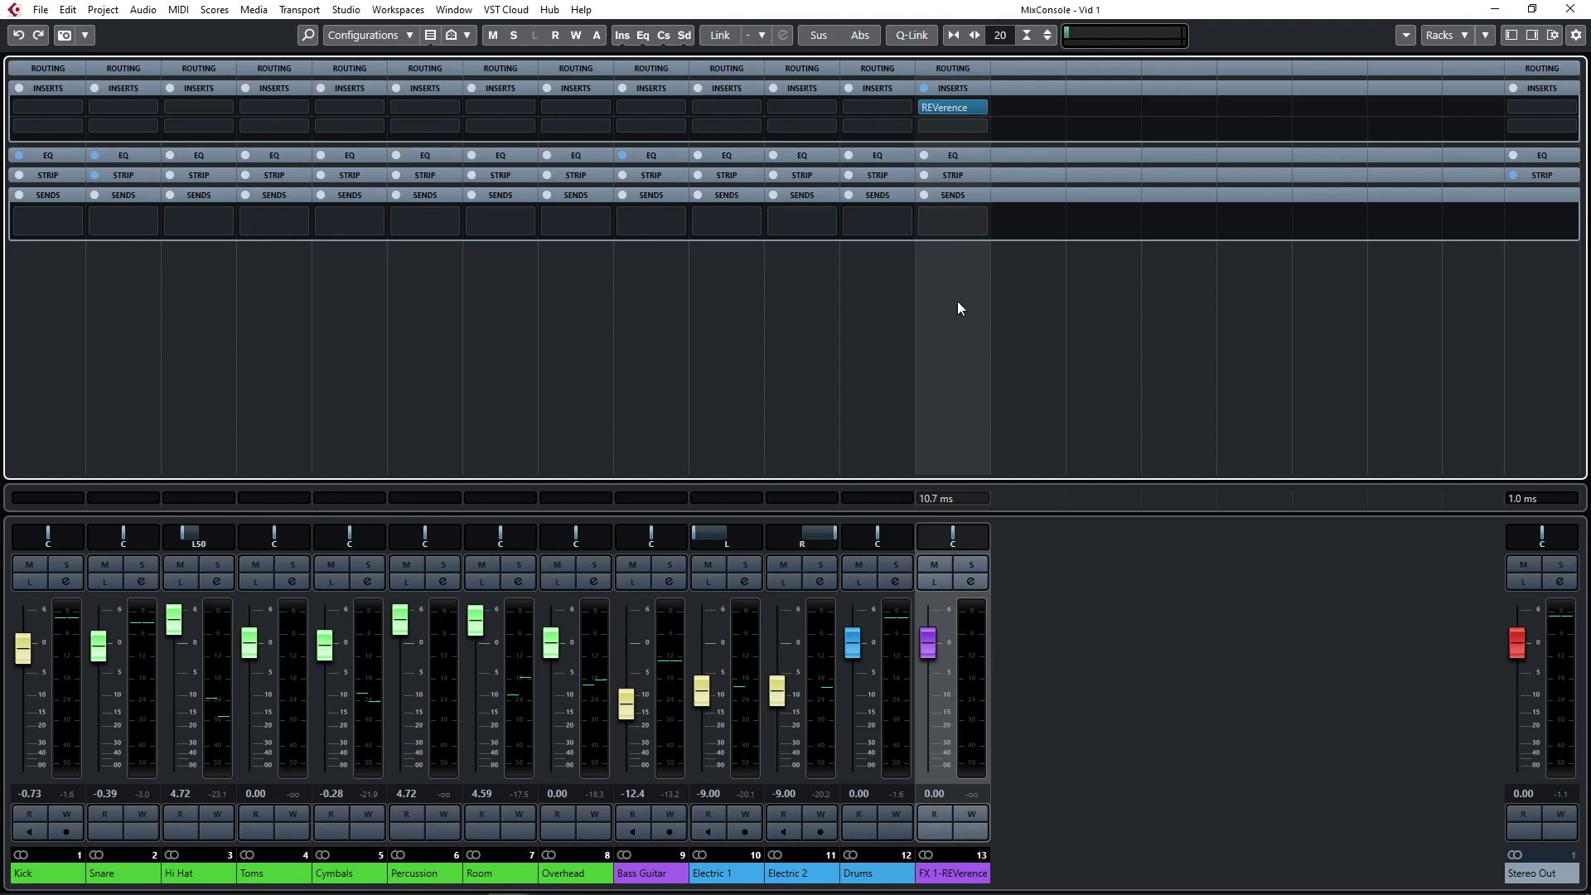
{"action": "left_click", "coordinate": [137, 197]}
{"action": "left_click", "coordinate": [123, 196]}
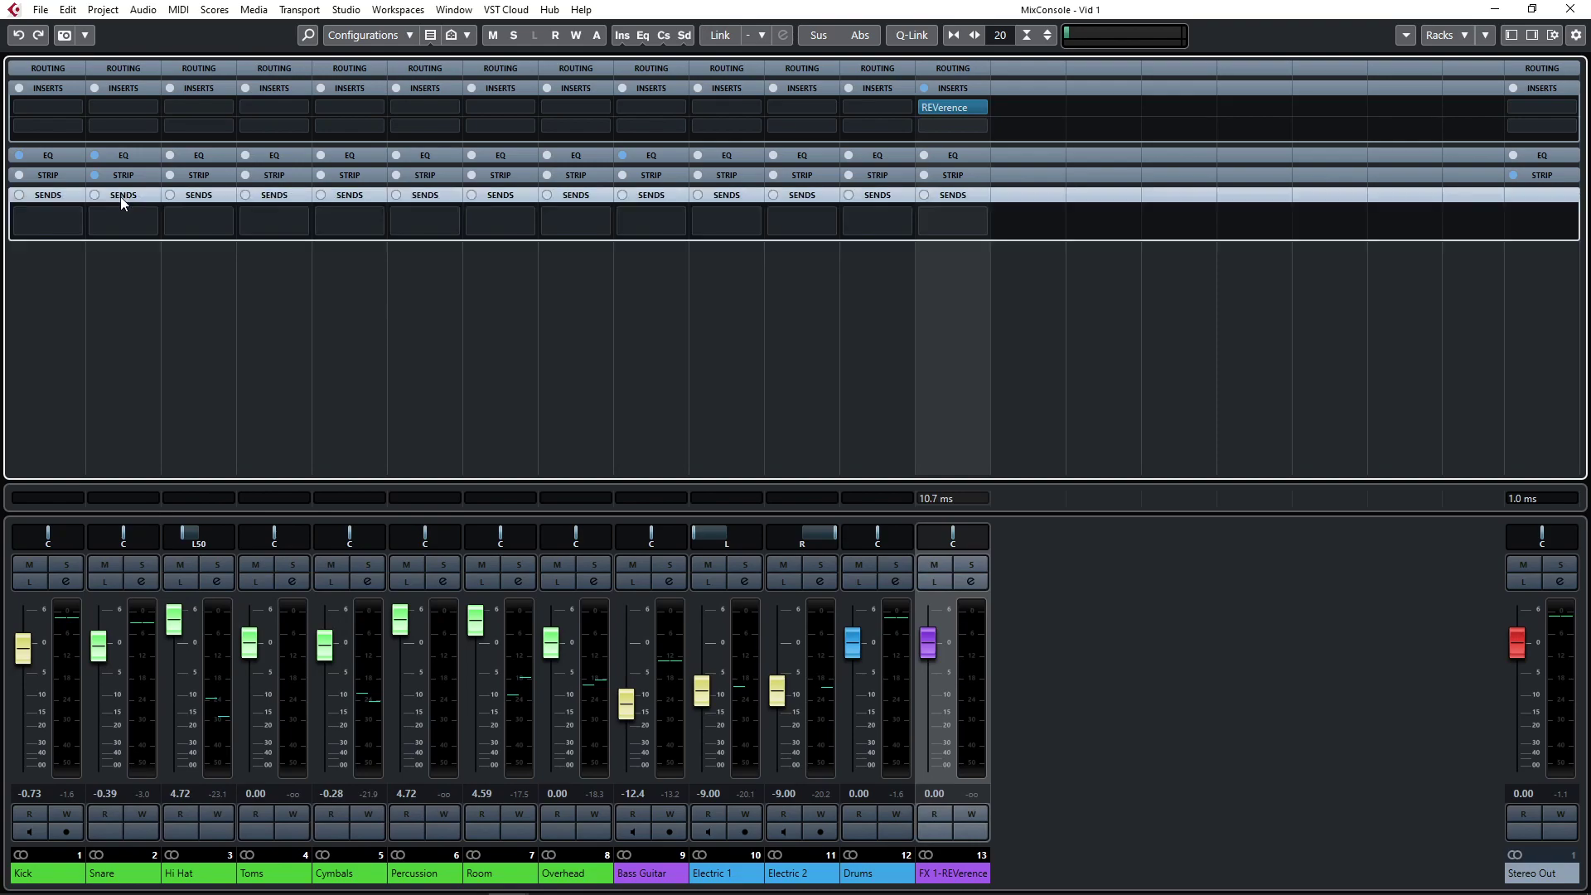
{"action": "left_click", "coordinate": [131, 220]}
{"action": "left_click", "coordinate": [123, 256]}
{"action": "left_click", "coordinate": [148, 222]}
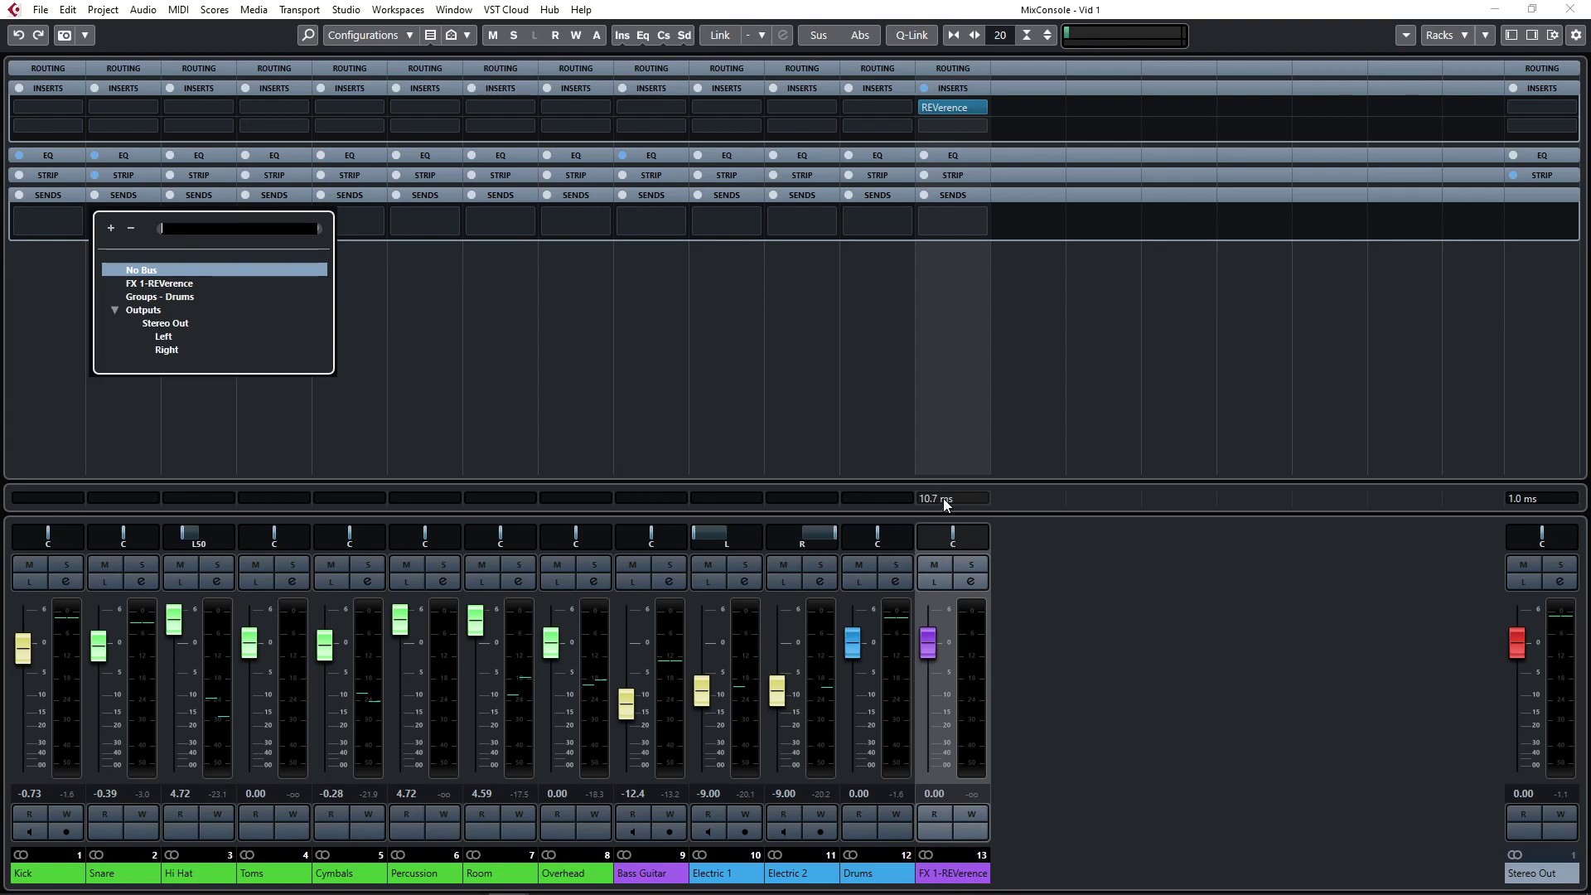
{"action": "left_click", "coordinate": [144, 283]}
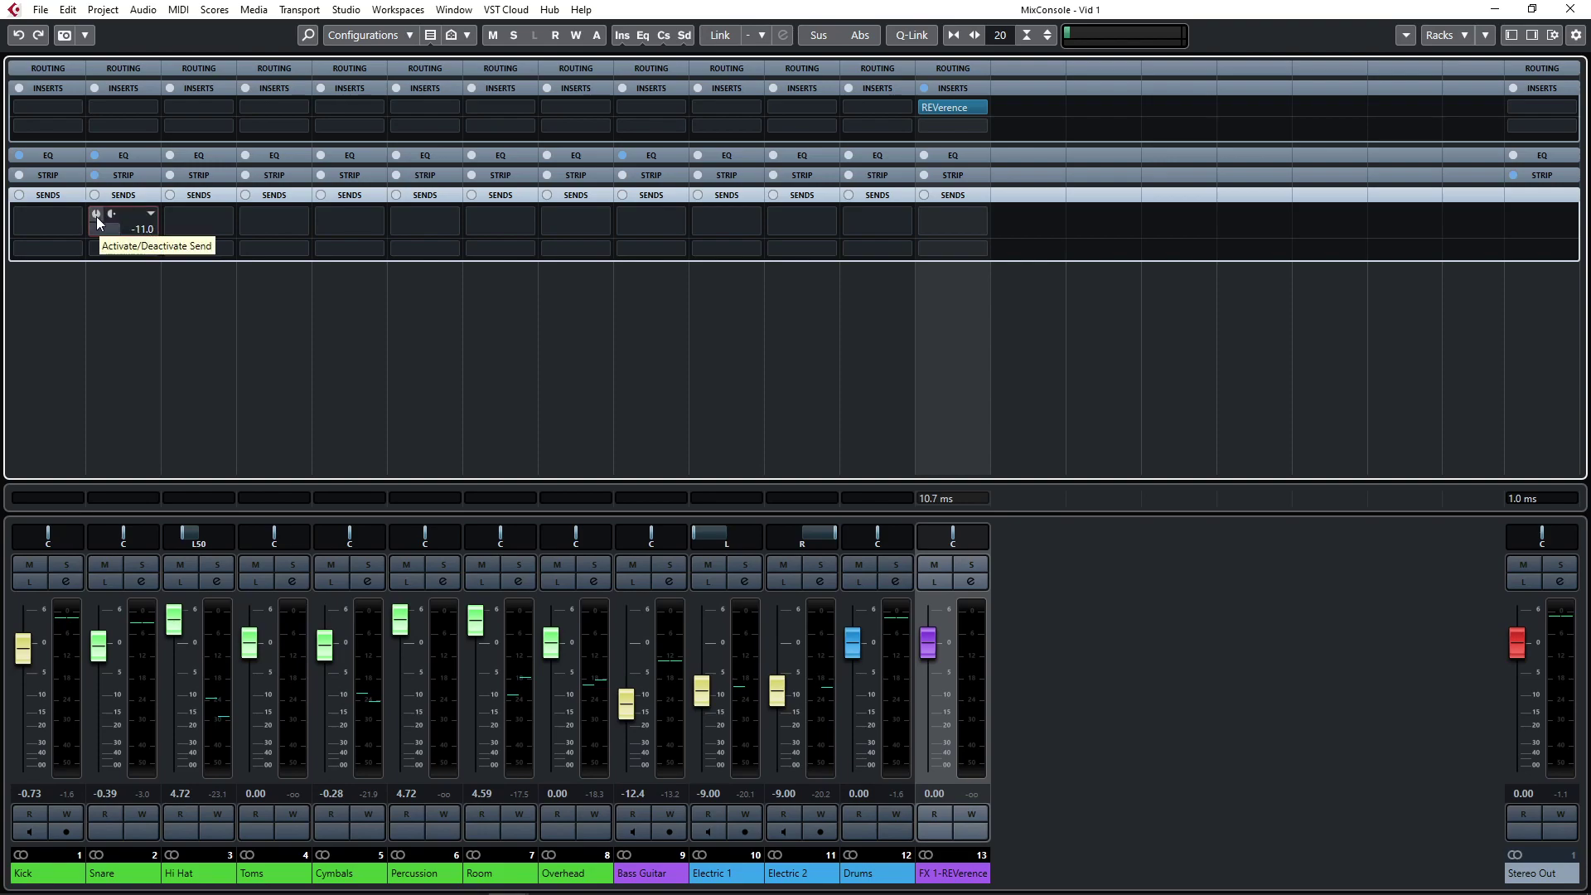
{"action": "left_click", "coordinate": [96, 216]}
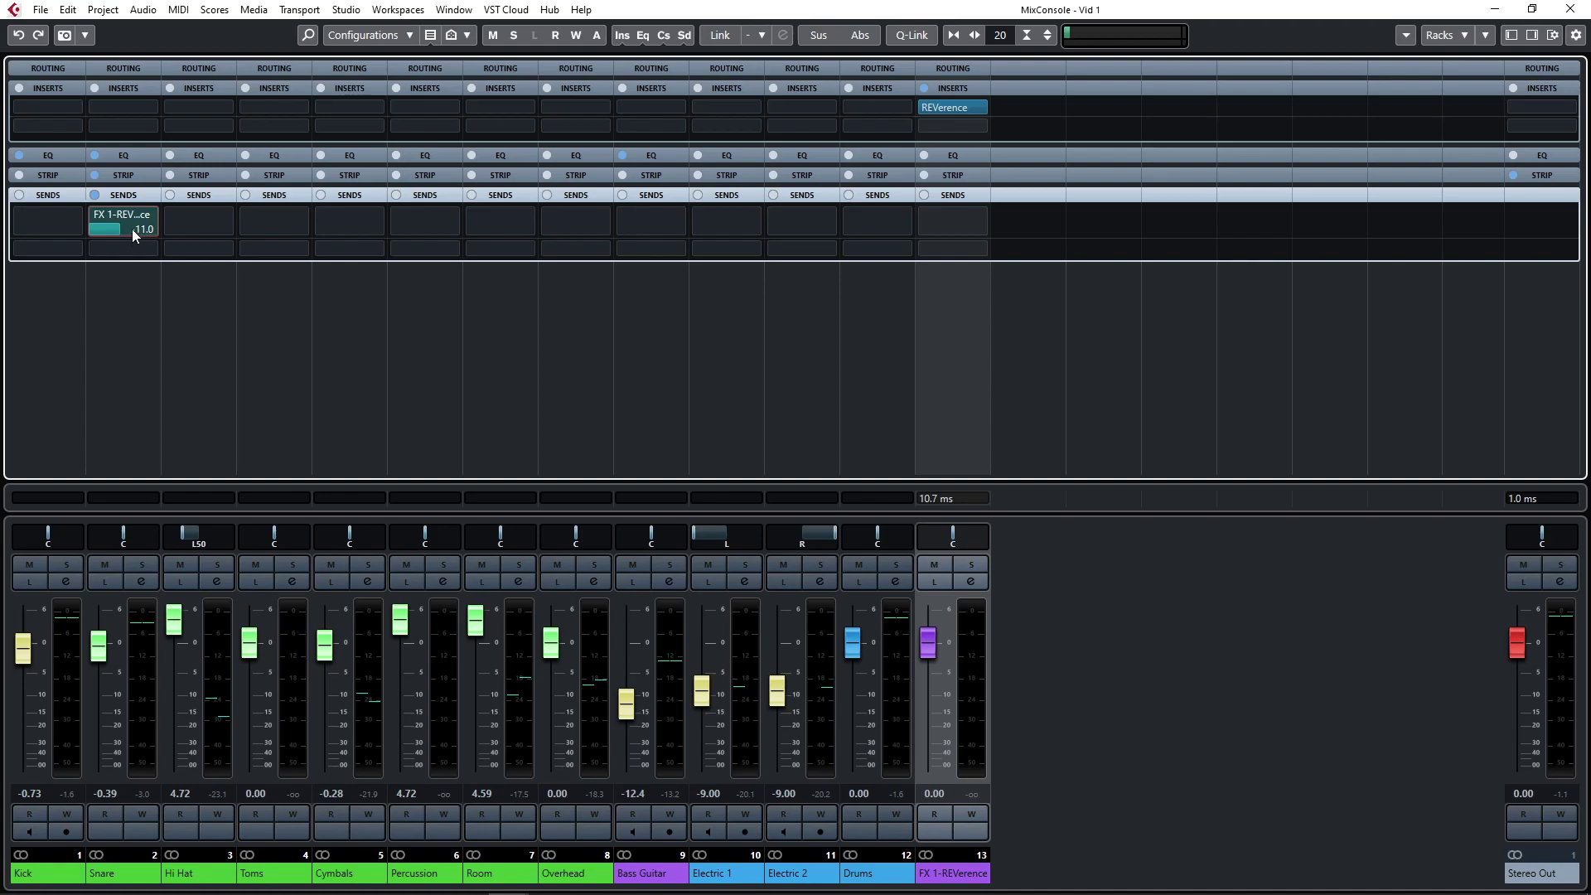
Solo the Snare, raise its reverb send level to 0.75 dB, and play the loop.
{"action": "left_click", "coordinate": [139, 567]}
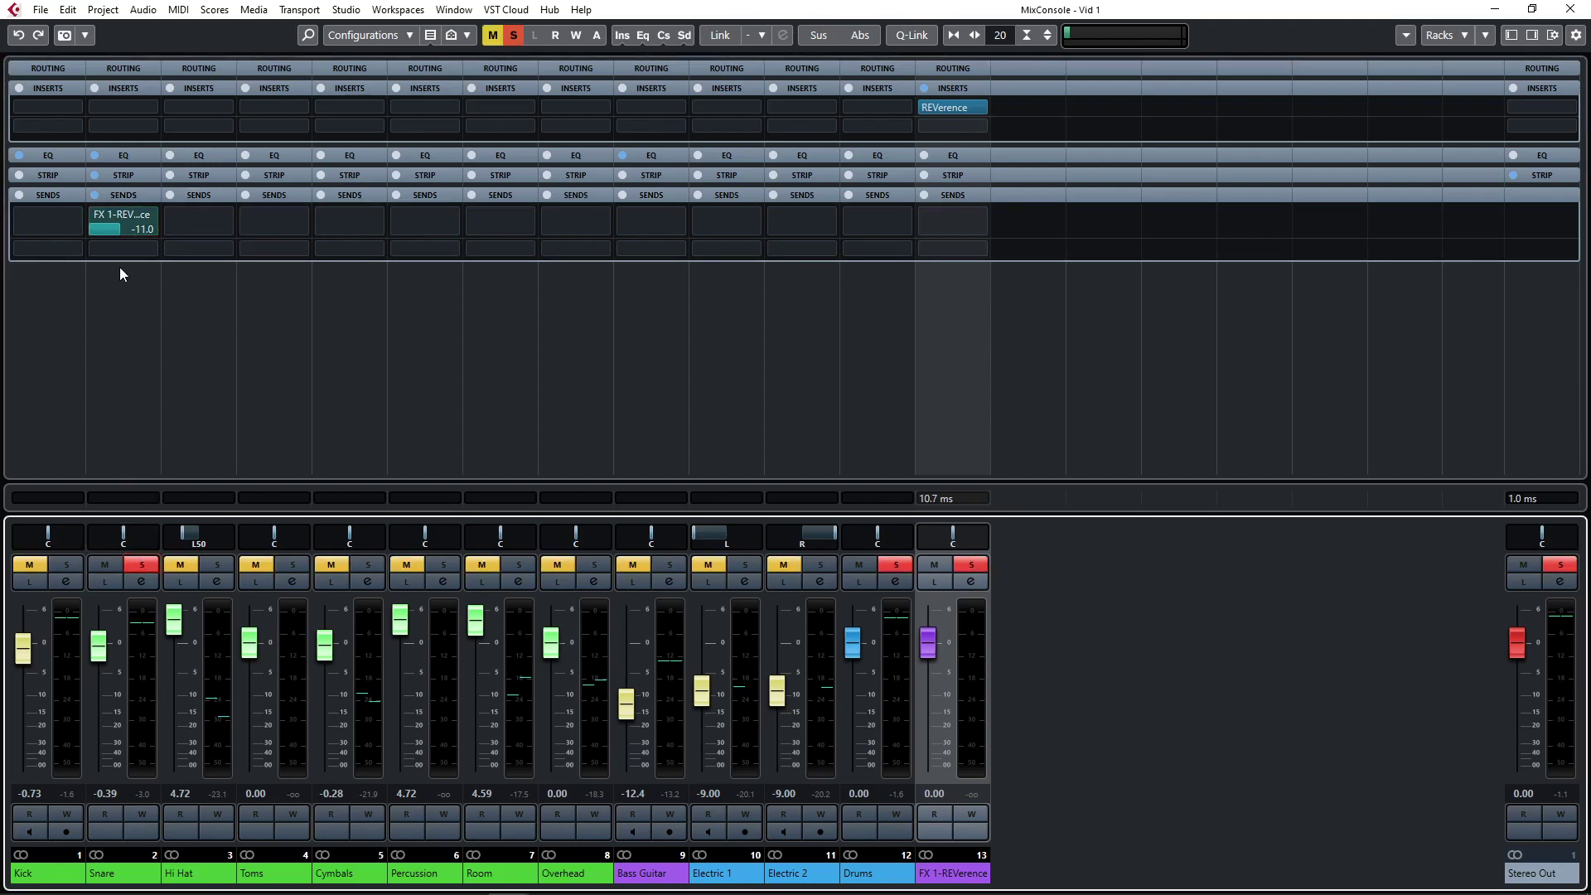
{"action": "left_click_drag", "start_coordinate": [131, 229], "coordinate": [173, 235]}
{"action": "key", "text": "space"}
Set the effect channel's REVerence Time Scaling to 137 % and close the plug-in editor.
{"action": "mouse_move", "coordinate": [946, 102]}
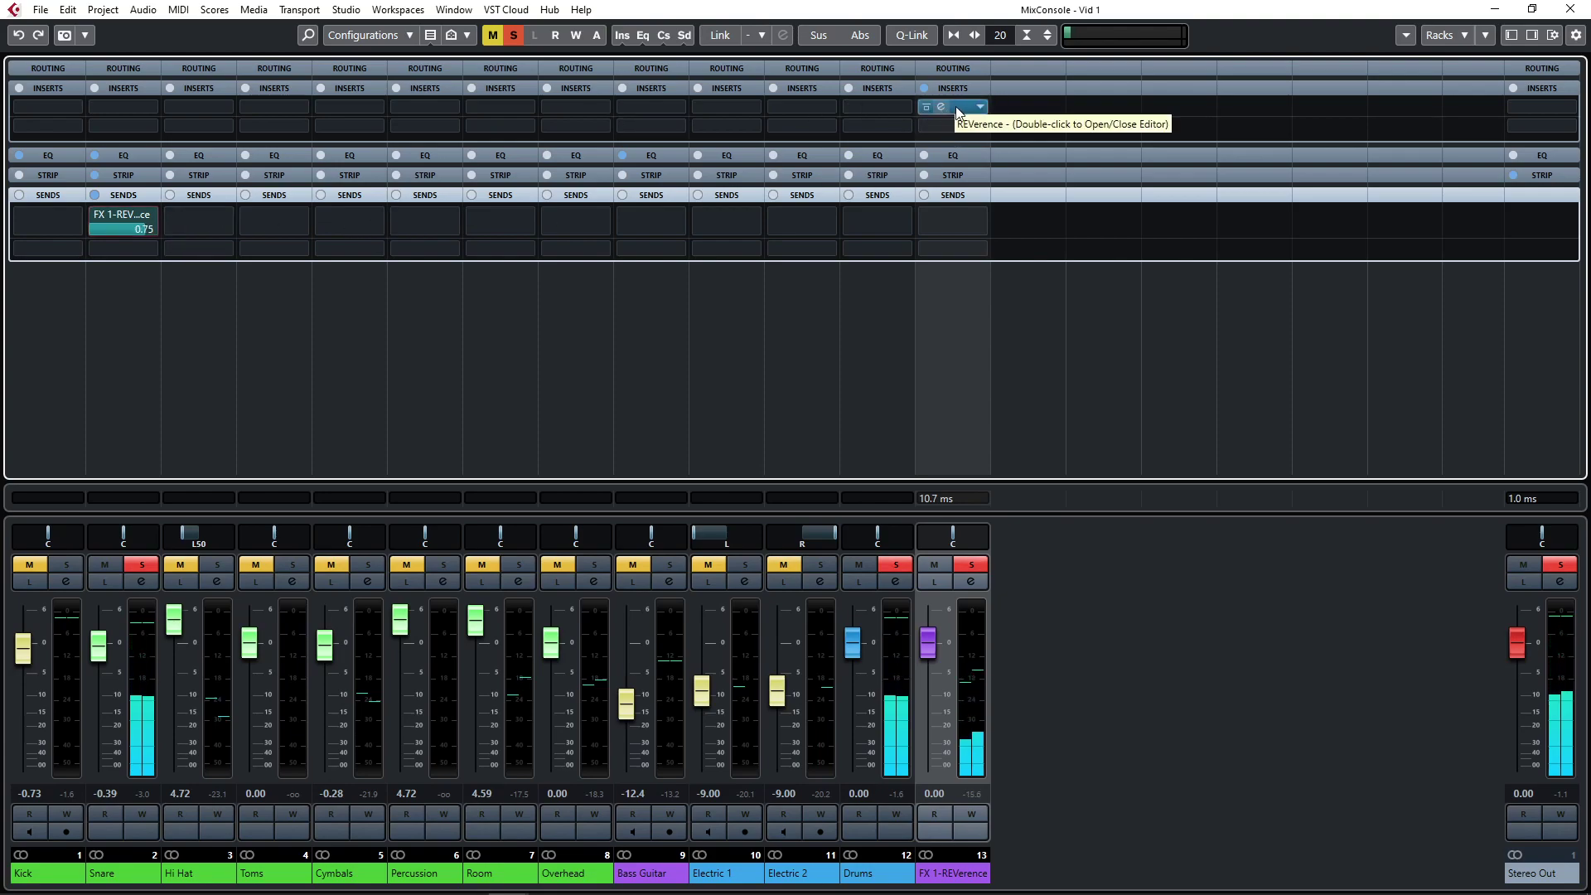
{"action": "left_click", "coordinate": [953, 106]}
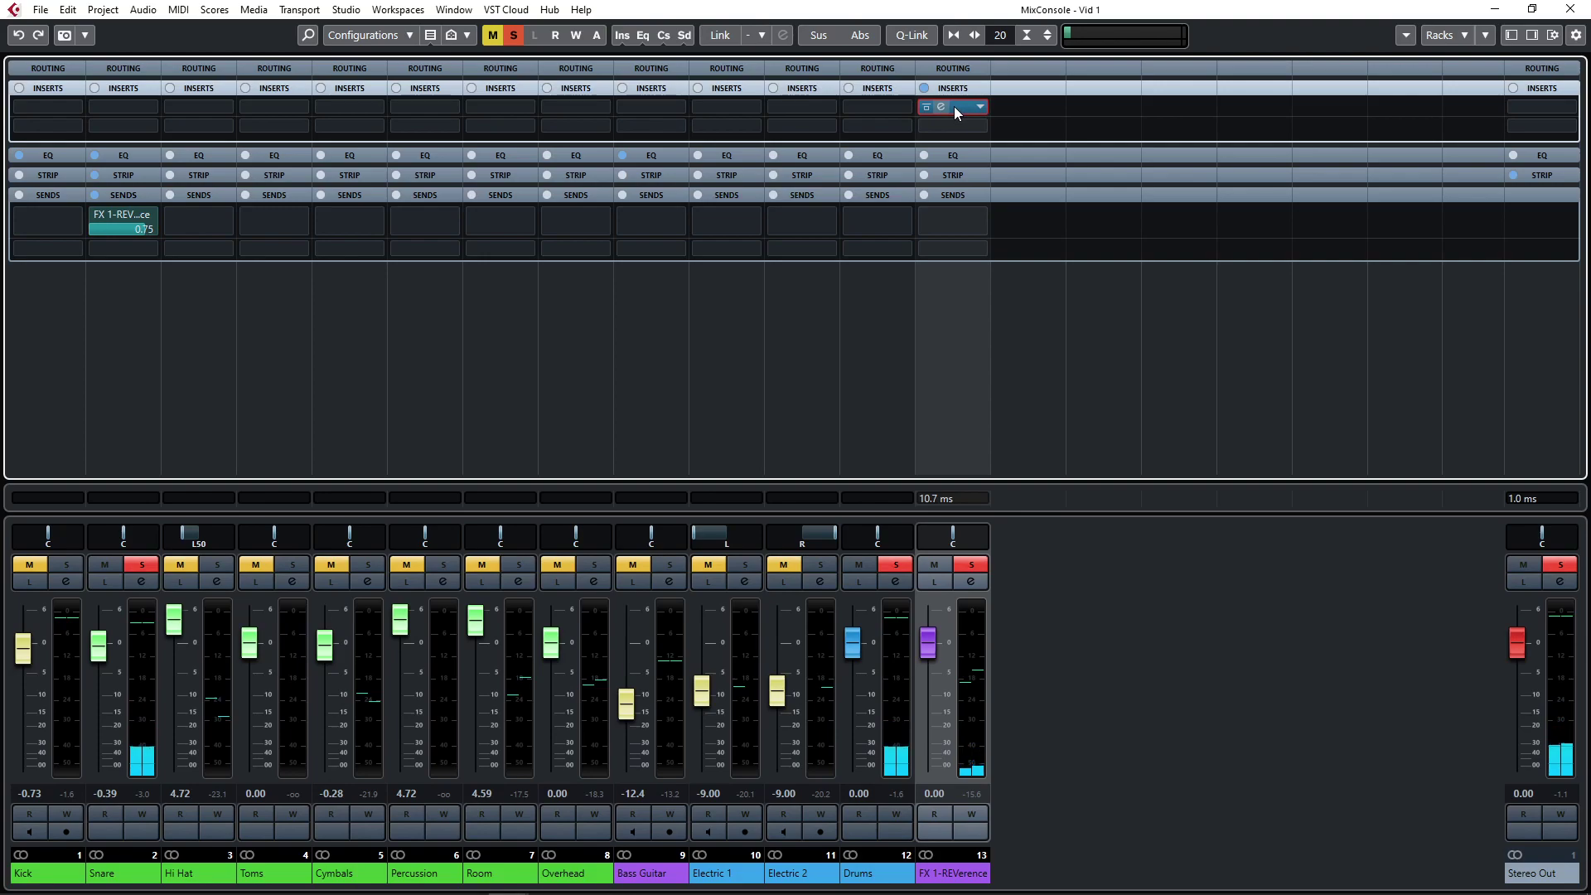
{"action": "left_click_drag", "start_coordinate": [849, 524], "coordinate": [837, 431]}
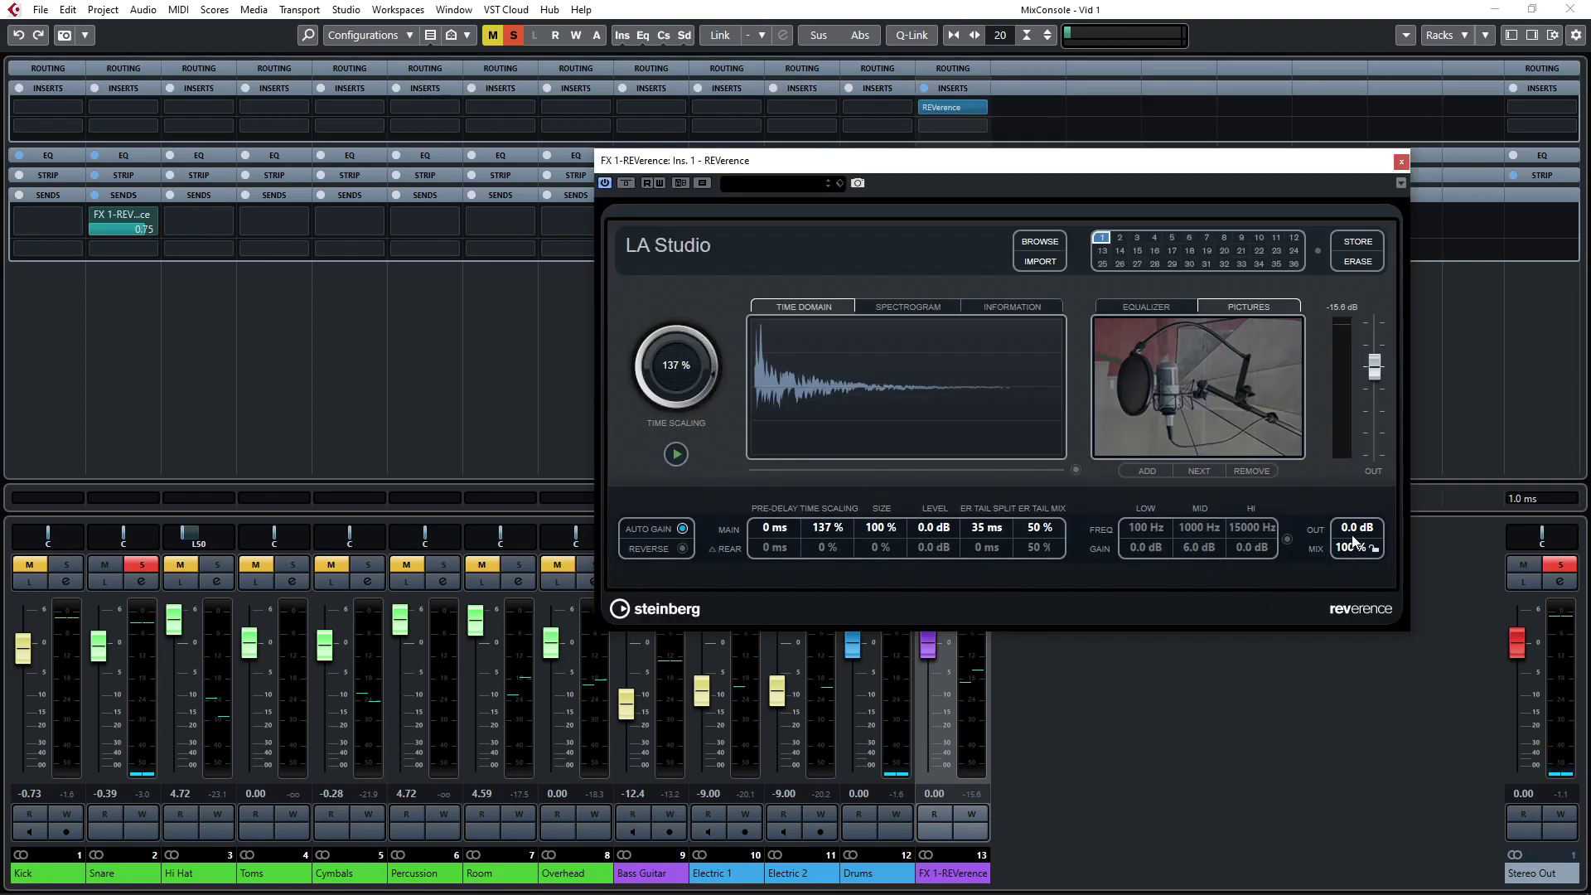
{"action": "left_click", "coordinate": [1401, 162]}
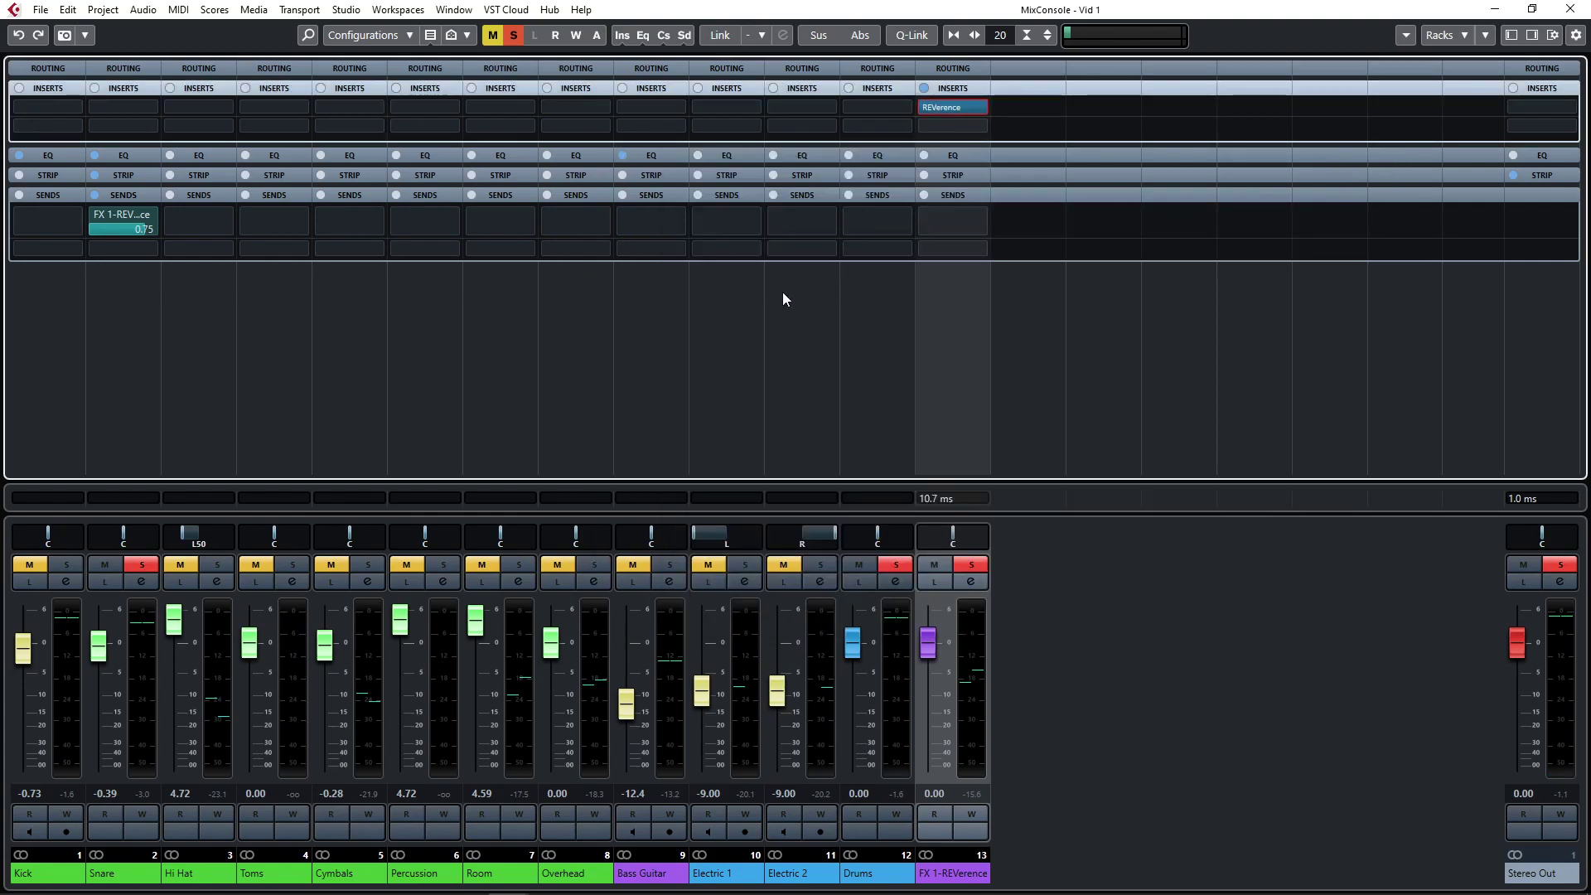
Lower the Snare's reverb send level to -5.14 dB and take the Snare out of solo.
{"action": "mouse_move", "coordinate": [139, 232]}
{"action": "left_mouse_down"}
{"action": "mouse_move", "coordinate": [87, 240]}
{"action": "mouse_move", "coordinate": [153, 247]}
{"action": "mouse_move", "coordinate": [137, 247]}
{"action": "left_mouse_up"}
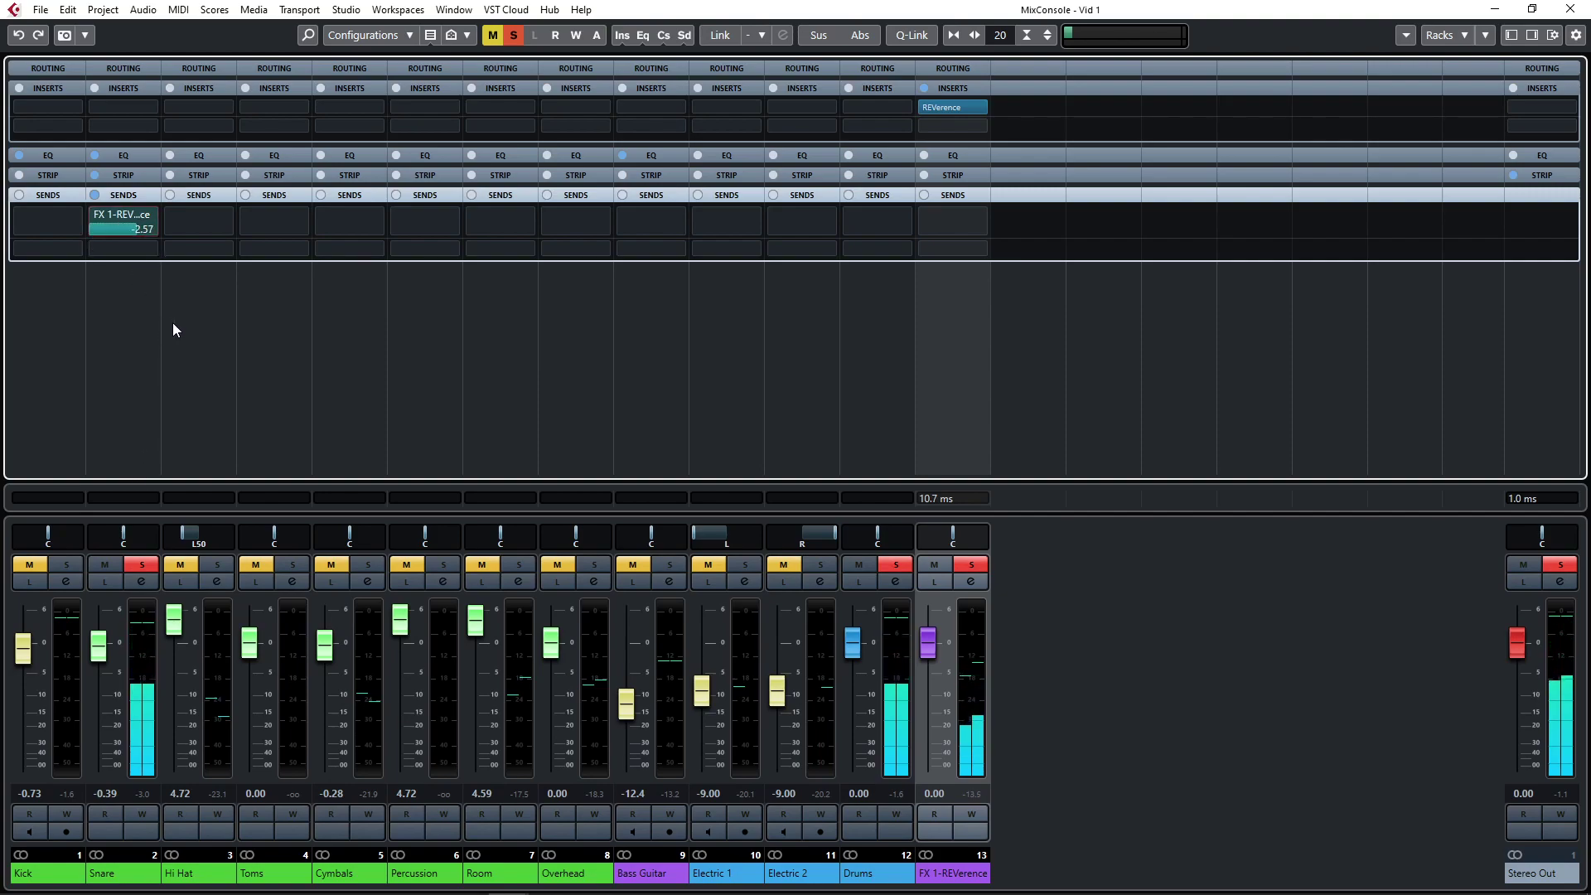
{"action": "mouse_move", "coordinate": [133, 227]}
{"action": "left_mouse_down"}
{"action": "mouse_move", "coordinate": [83, 231]}
{"action": "mouse_move", "coordinate": [116, 235]}
{"action": "left_mouse_up"}
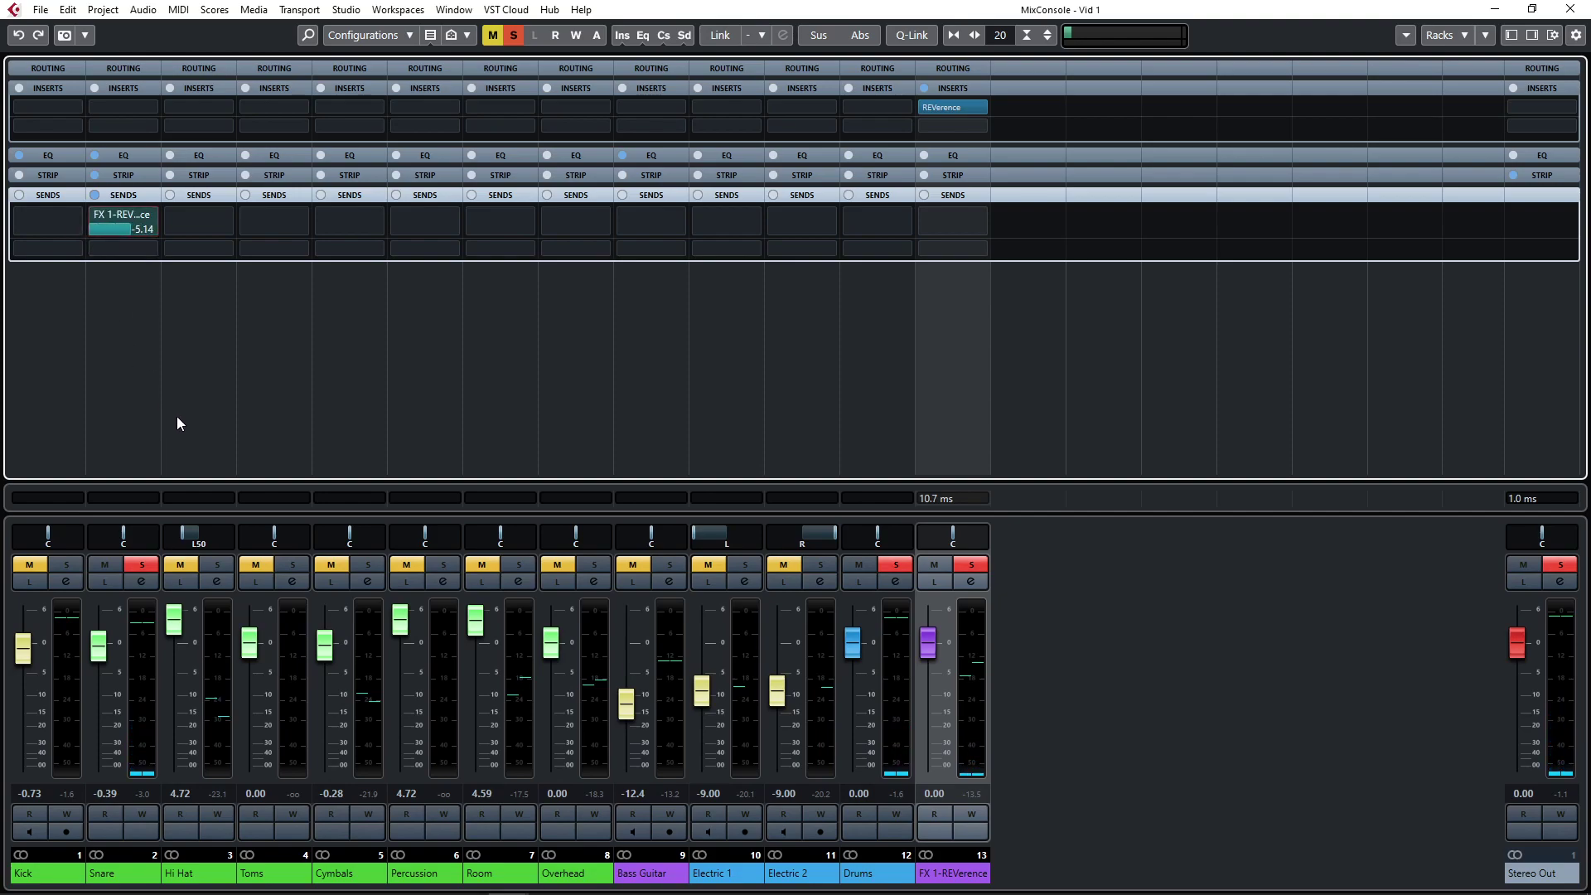
{"action": "left_click", "coordinate": [141, 564]}
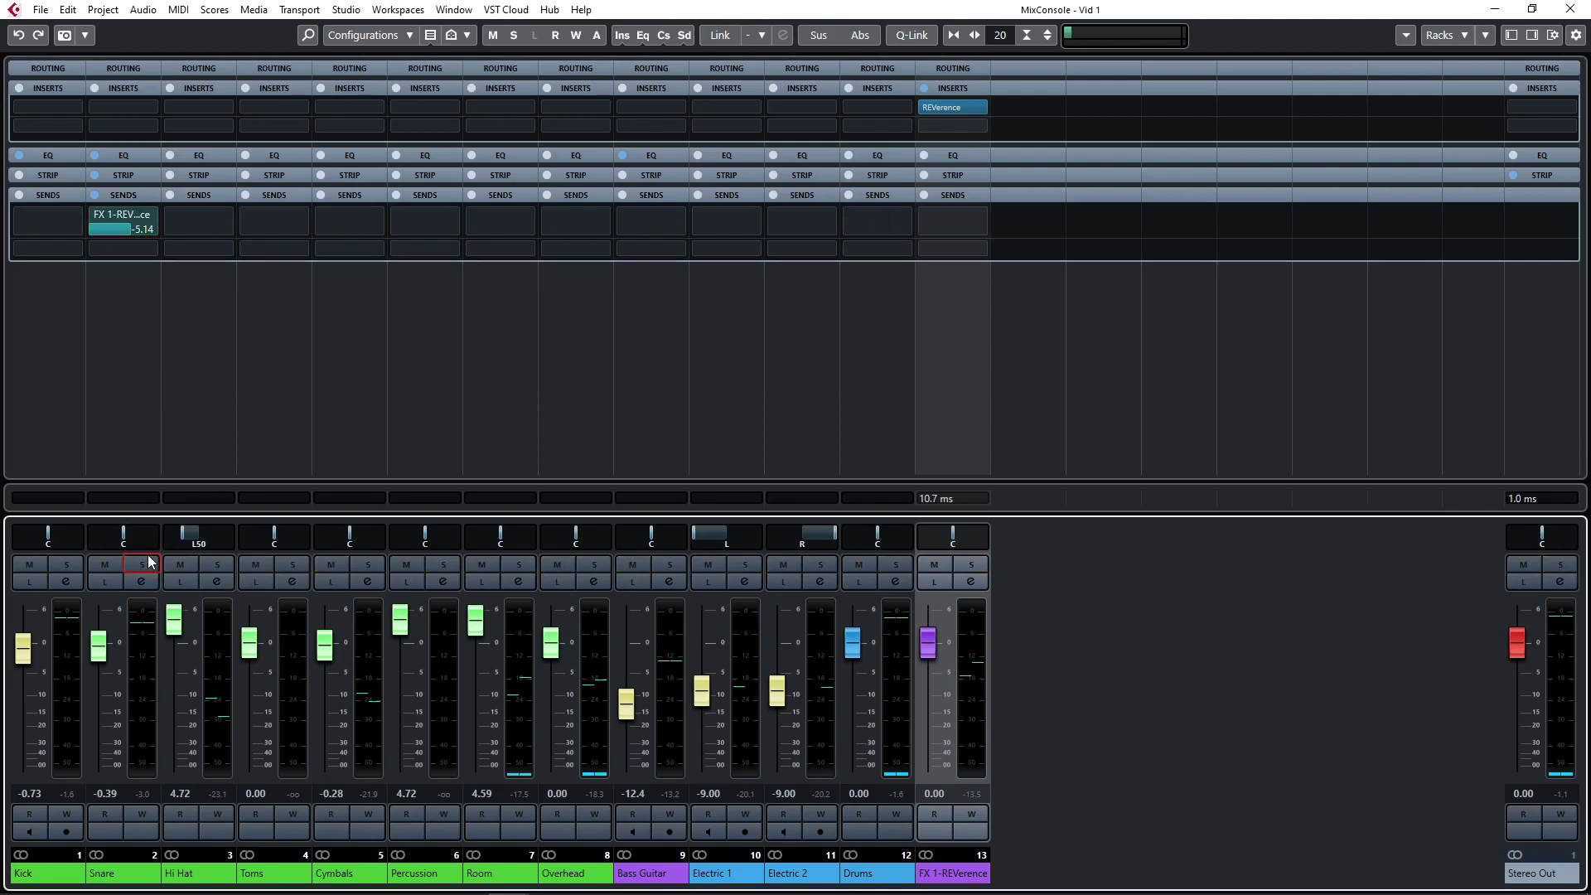
Solo the Kick, assign its first send to FX 1-REVerence, activate the send, and start playback.
{"action": "left_click", "coordinate": [61, 565]}
{"action": "left_click", "coordinate": [57, 383]}
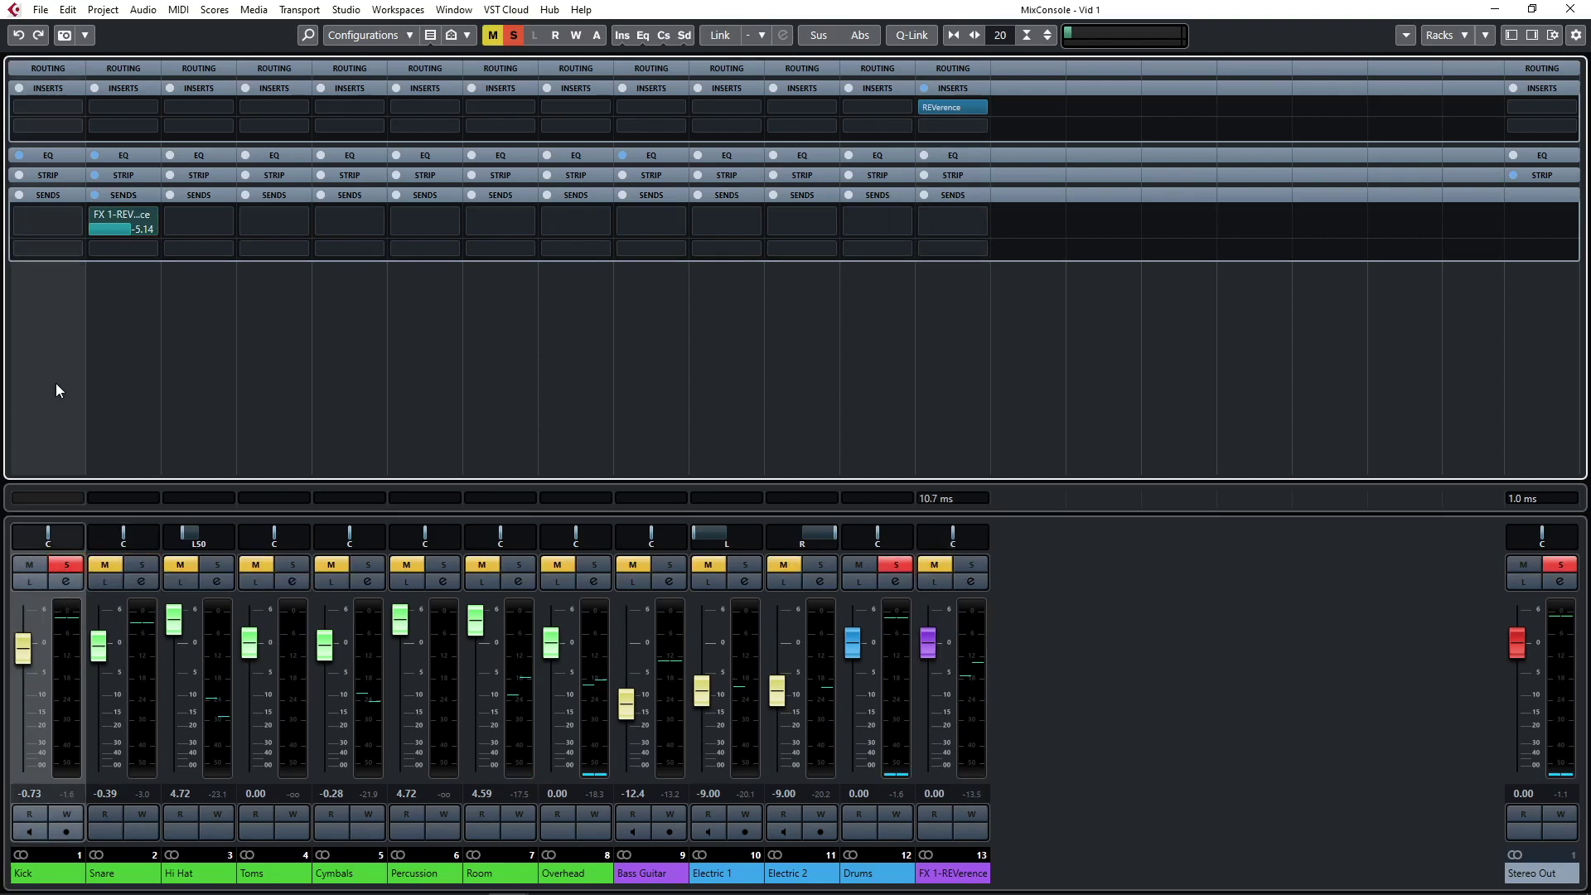
{"action": "left_click", "coordinate": [63, 214]}
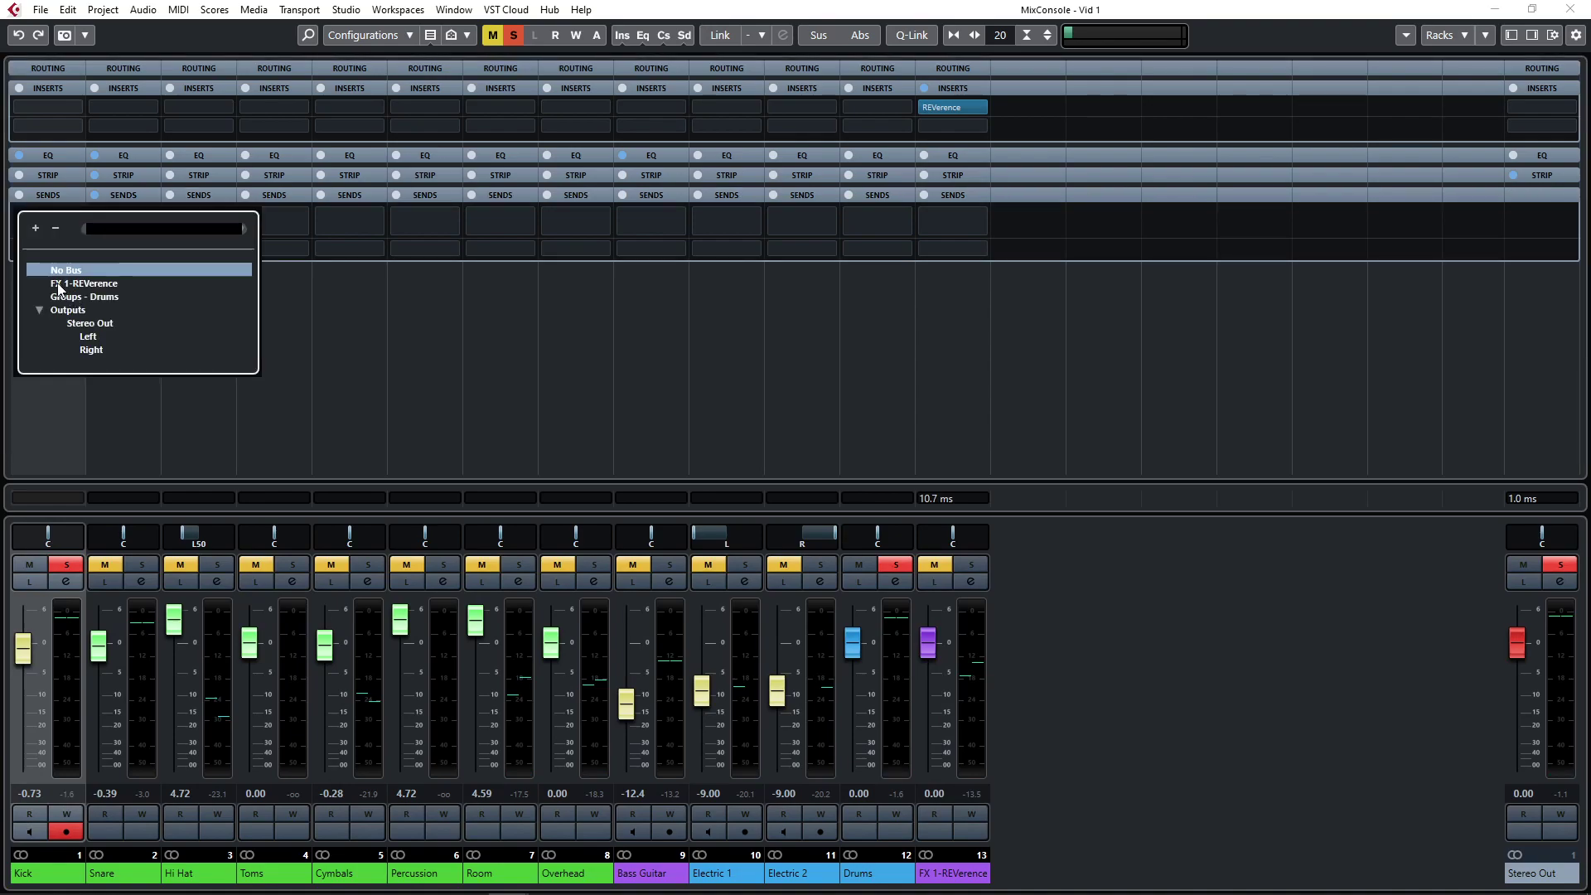
{"action": "left_click", "coordinate": [60, 283]}
{"action": "left_click", "coordinate": [13, 215]}
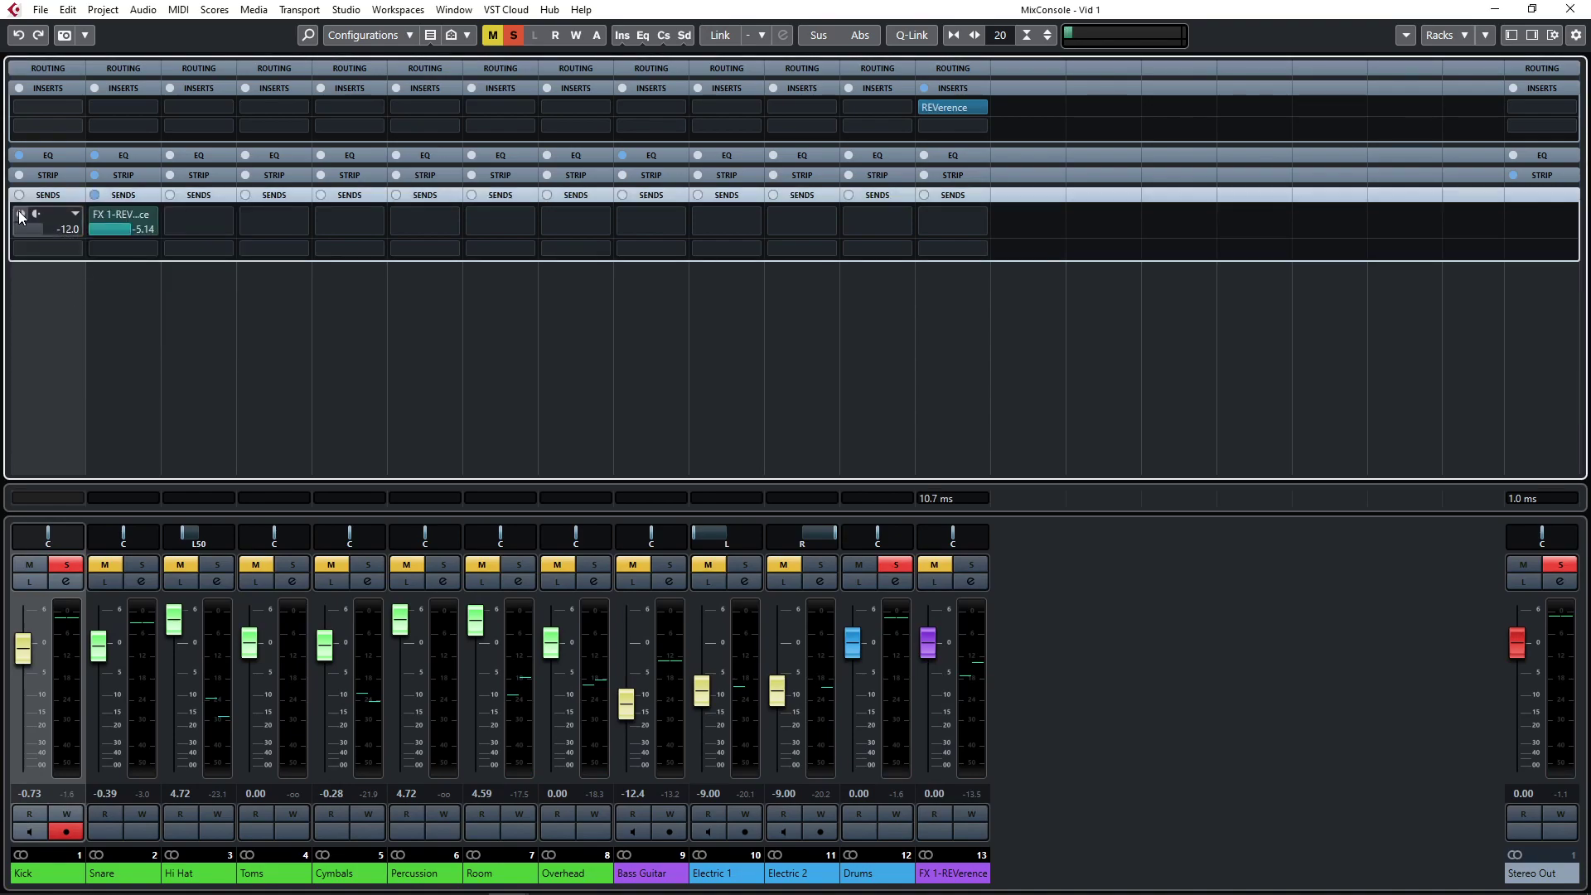
{"action": "key", "text": "space"}
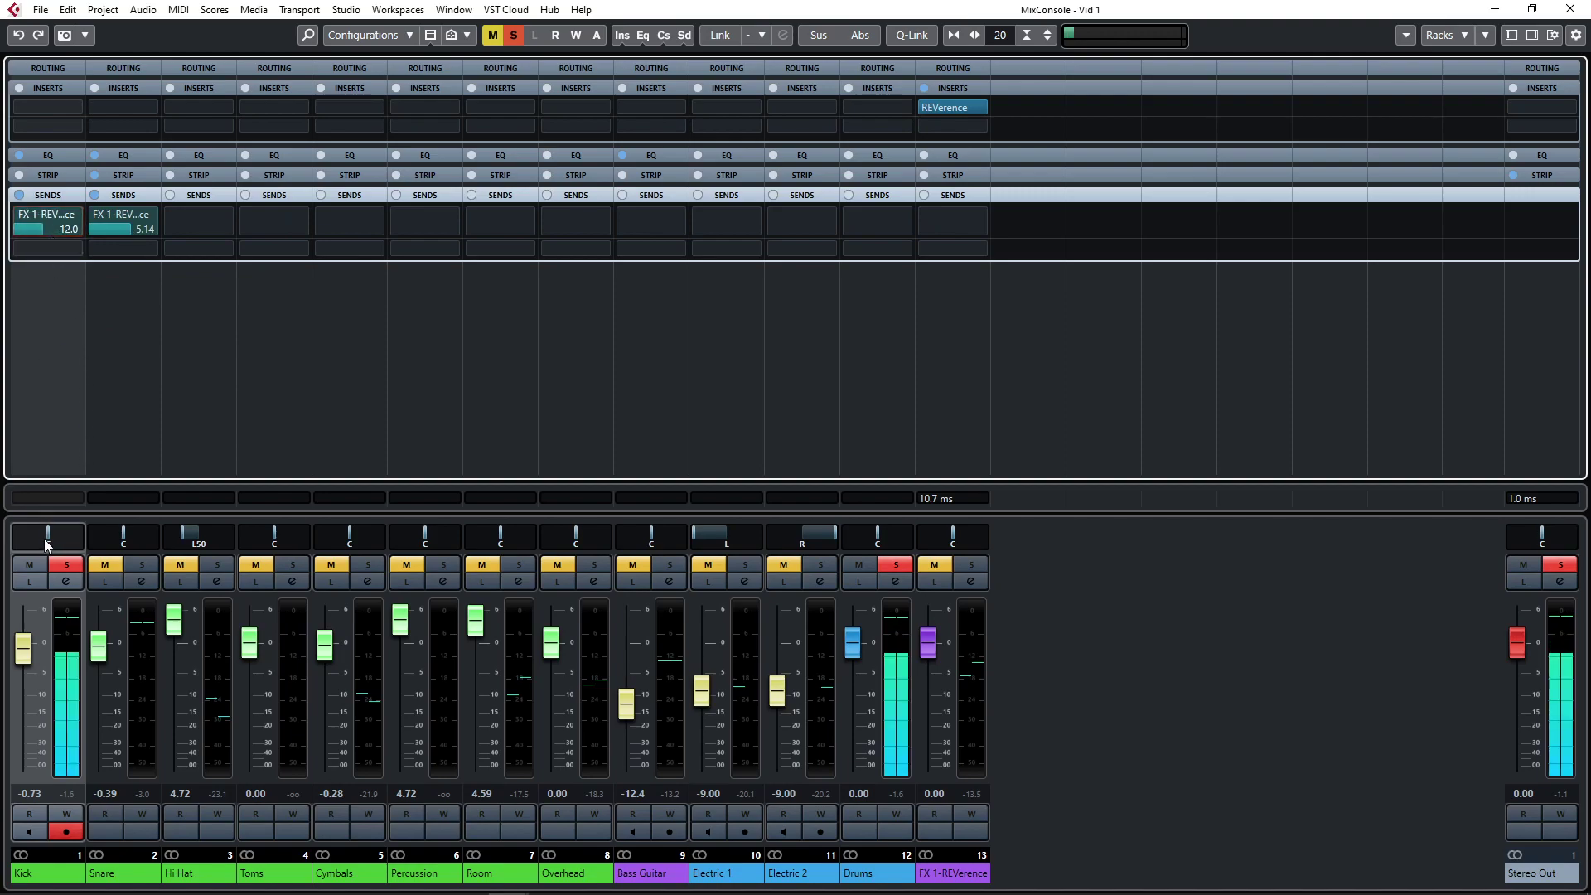
Solo the Kick again together with its effect channel, play it, and raise its reverb send level to -7.55 dB.
{"action": "left_click", "coordinate": [65, 564]}
{"action": "left_click", "coordinate": [65, 564]}
{"action": "key", "text": "space"}
{"action": "key", "text": "space"}
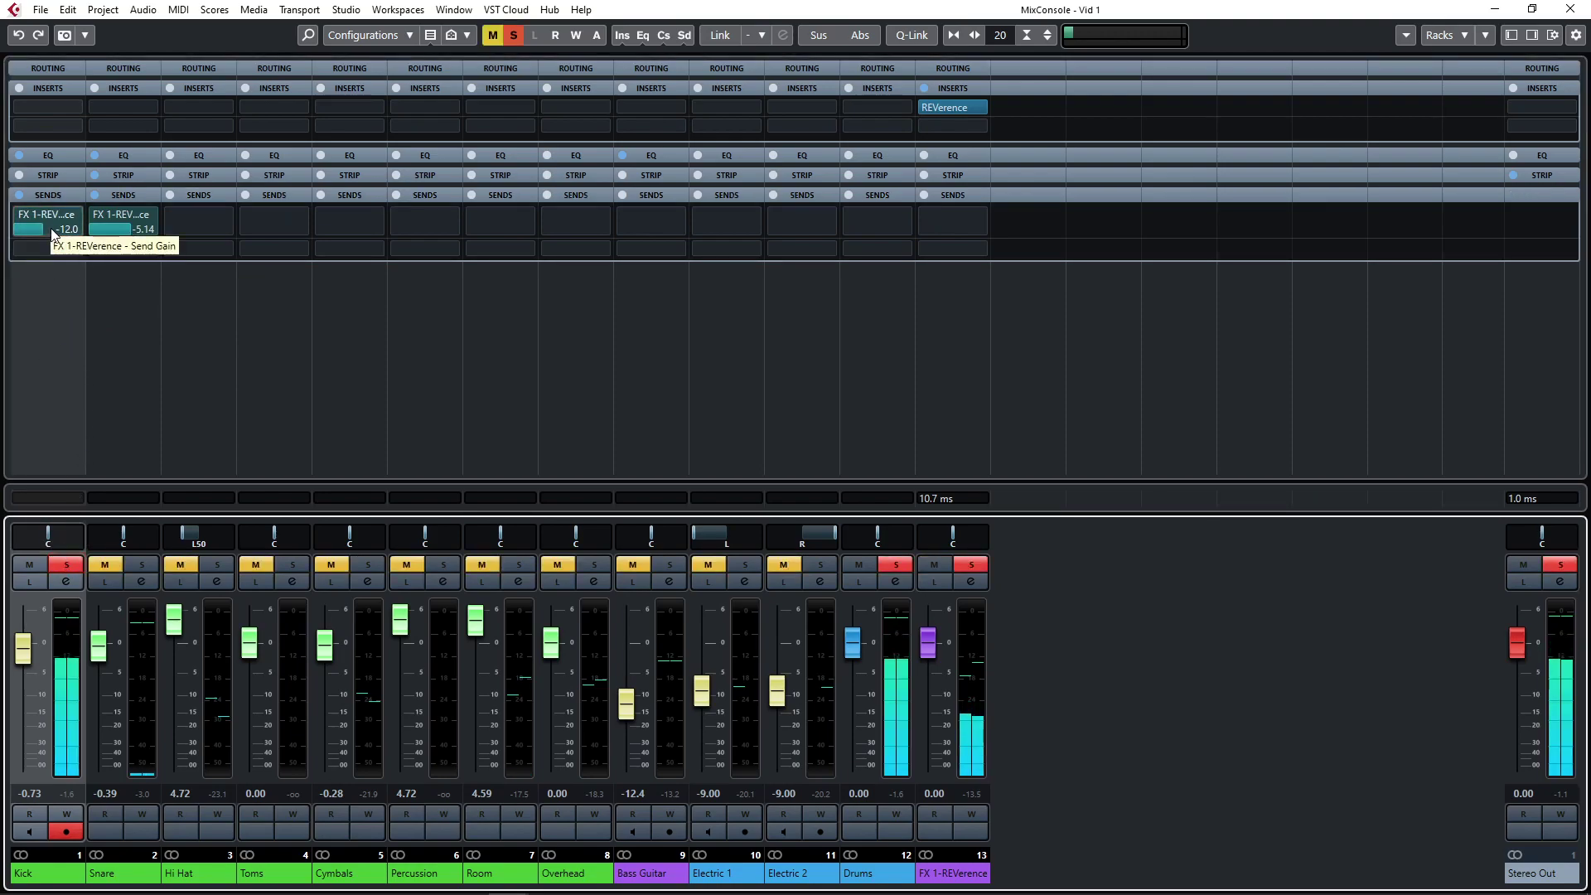
{"action": "left_click_drag", "start_coordinate": [50, 232], "coordinate": [66, 227]}
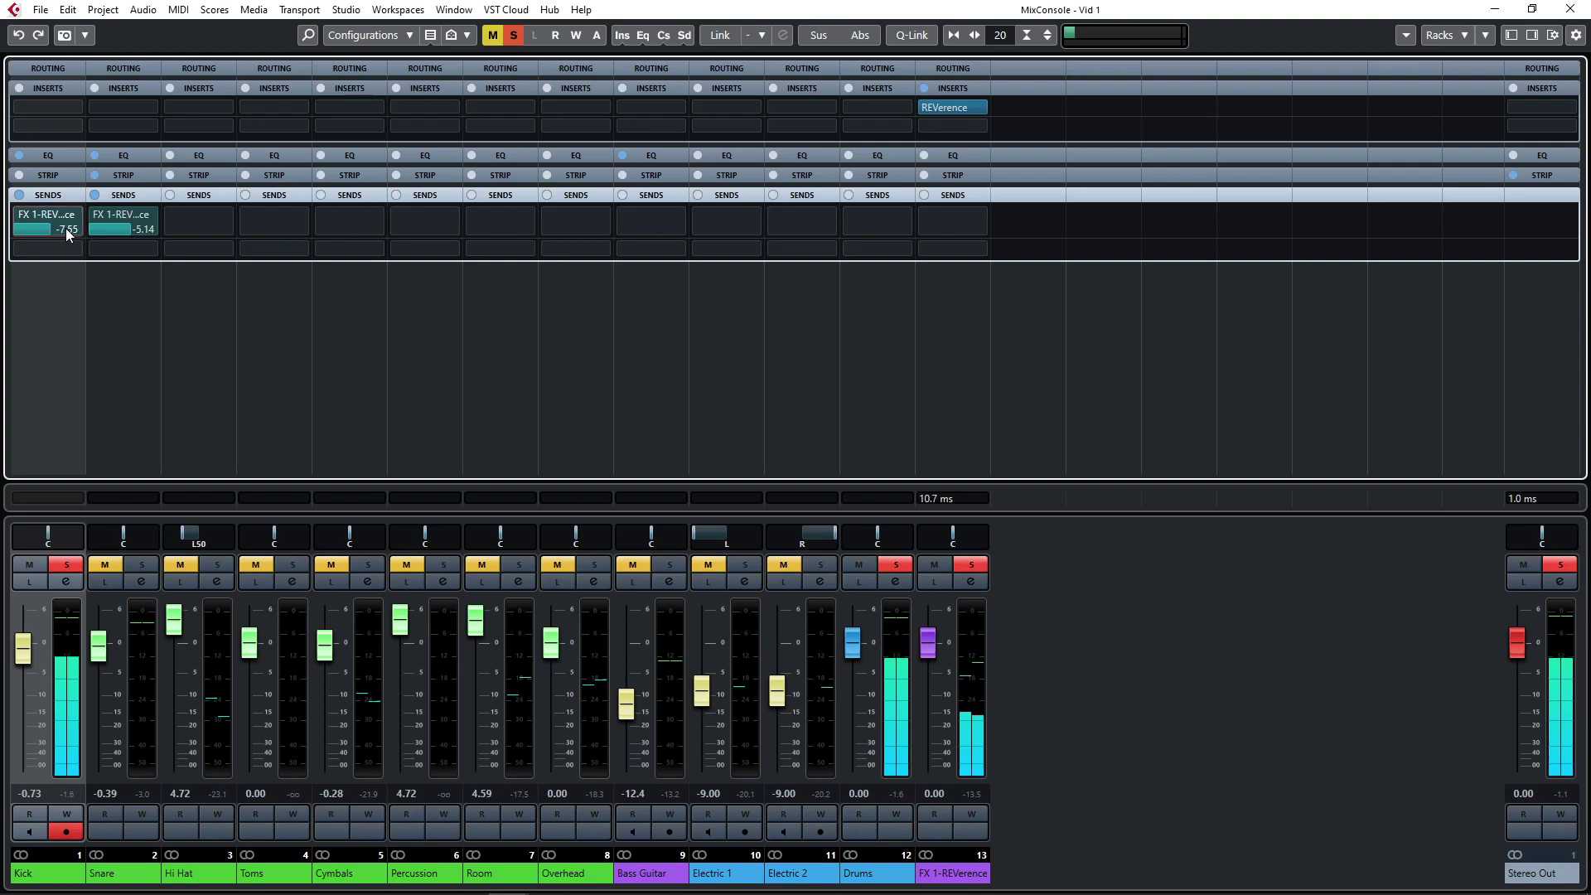
Audition the Snare in solo alongside the Kick, and clear the solo on both channels.
{"action": "left_click", "coordinate": [141, 564]}
{"action": "left_click", "coordinate": [141, 566]}
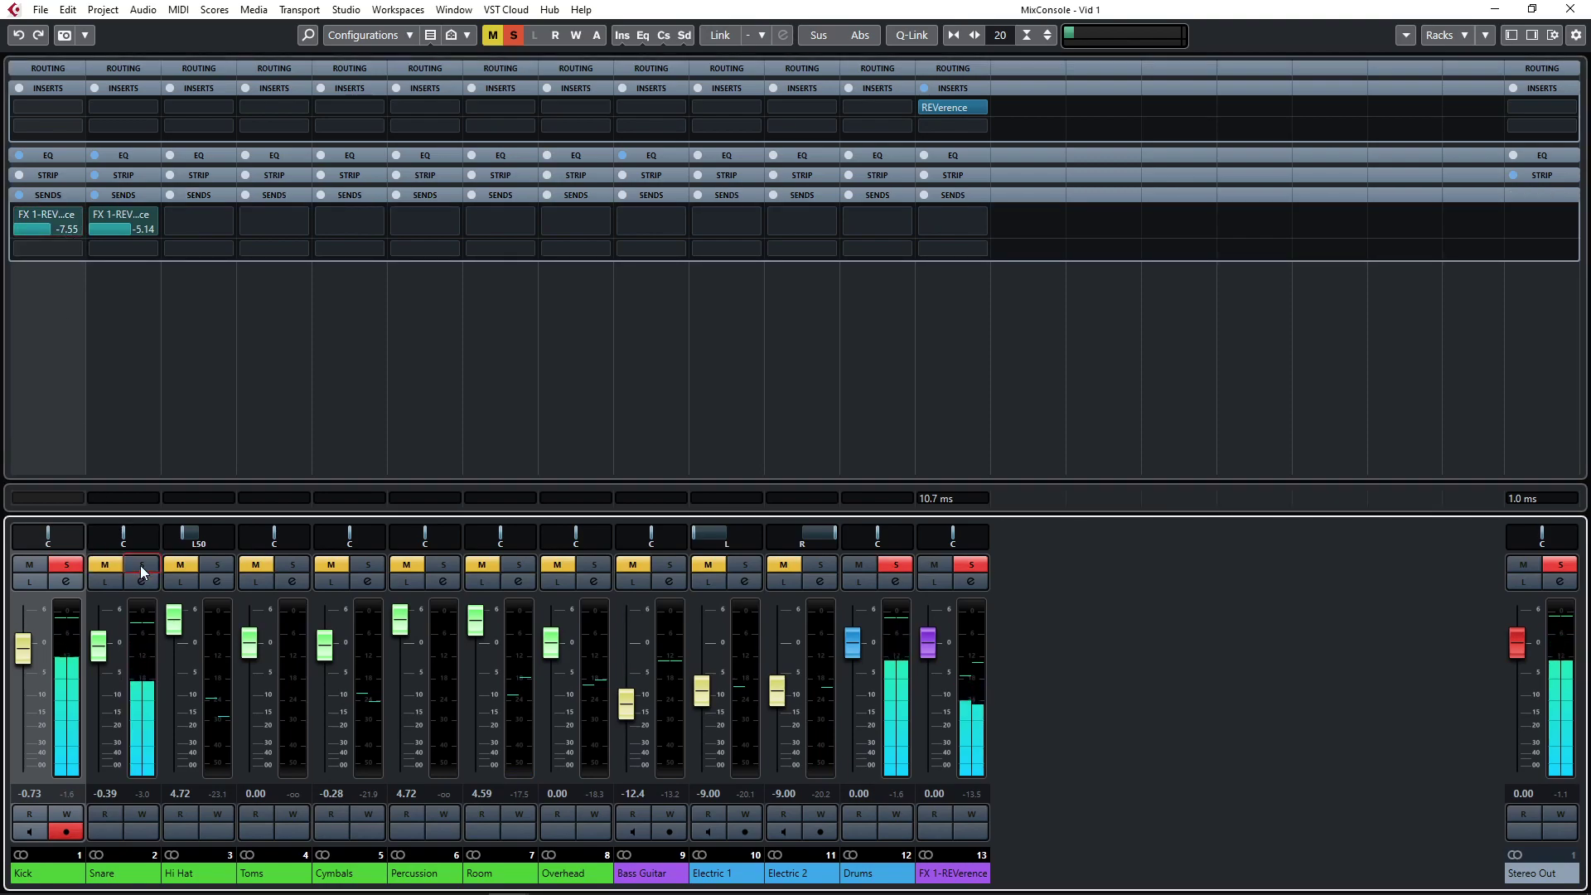
{"action": "left_click", "coordinate": [65, 567]}
{"action": "left_click", "coordinate": [89, 401]}
{"action": "left_click", "coordinate": [73, 394]}
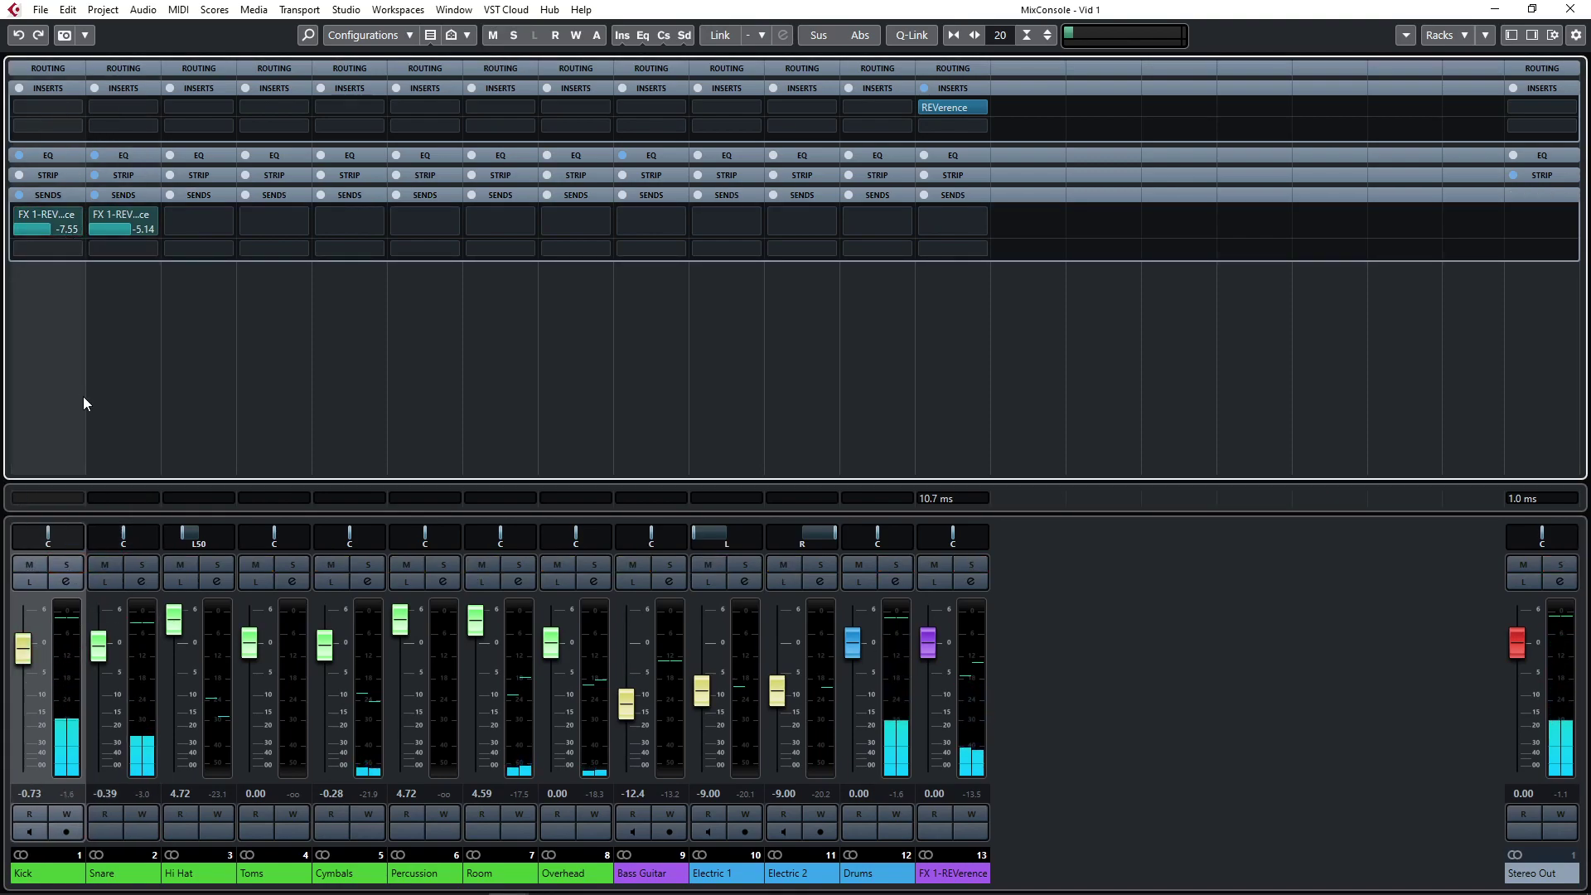
Examine the REVerence settings shared by the Kick and Snare sends in the effect channel's plug-in editor.
{"action": "left_click", "coordinate": [952, 109]}
{"action": "left_click_drag", "start_coordinate": [993, 160], "coordinate": [842, 159]}
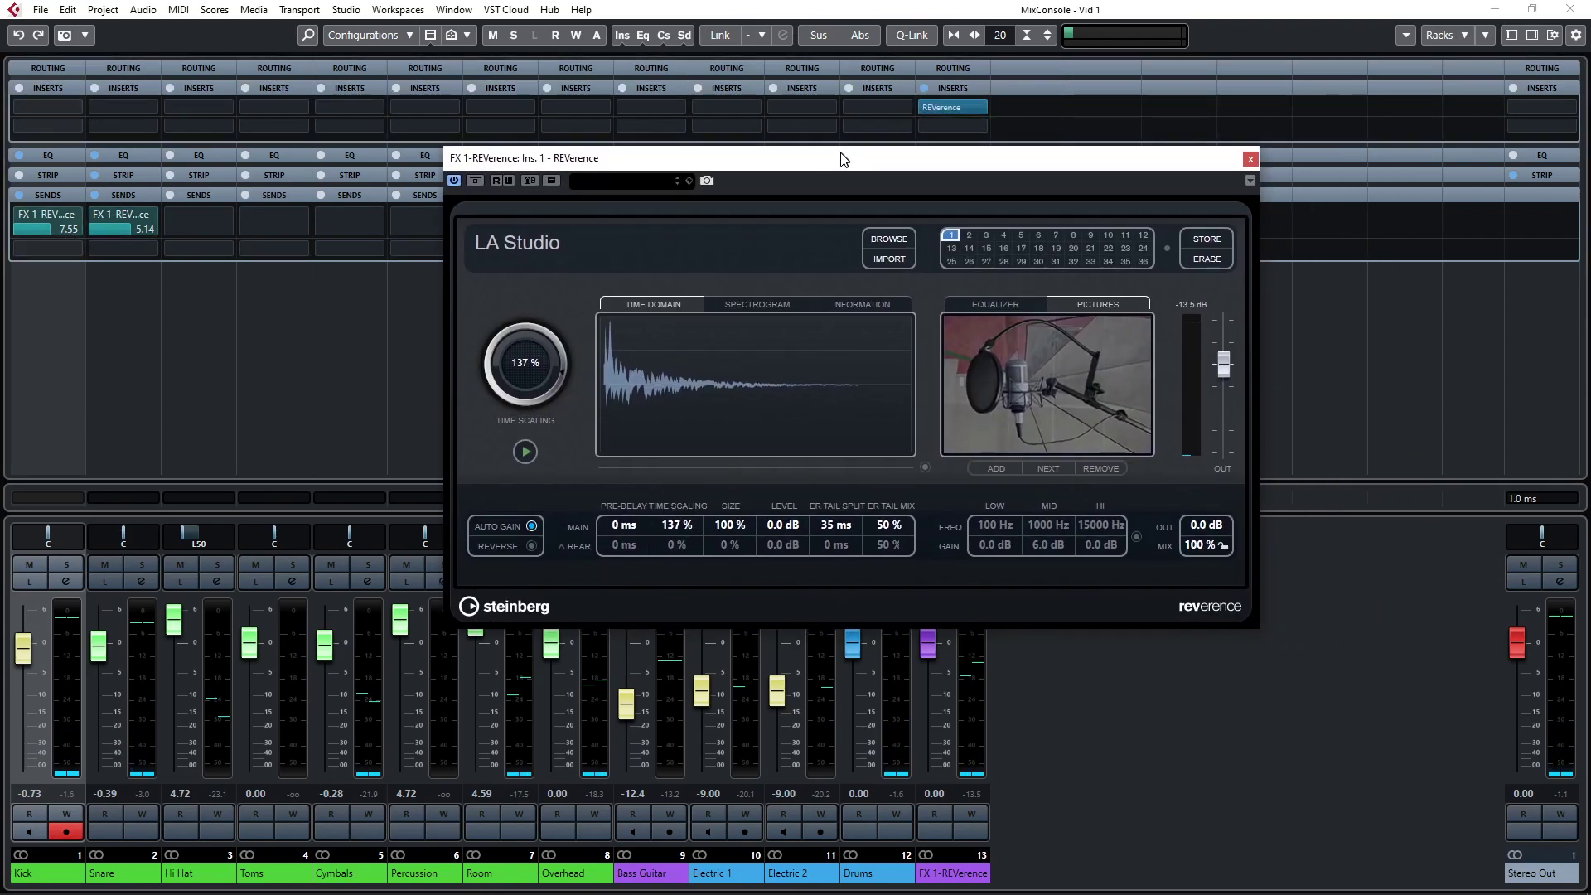
{"action": "left_click", "coordinate": [1249, 161]}
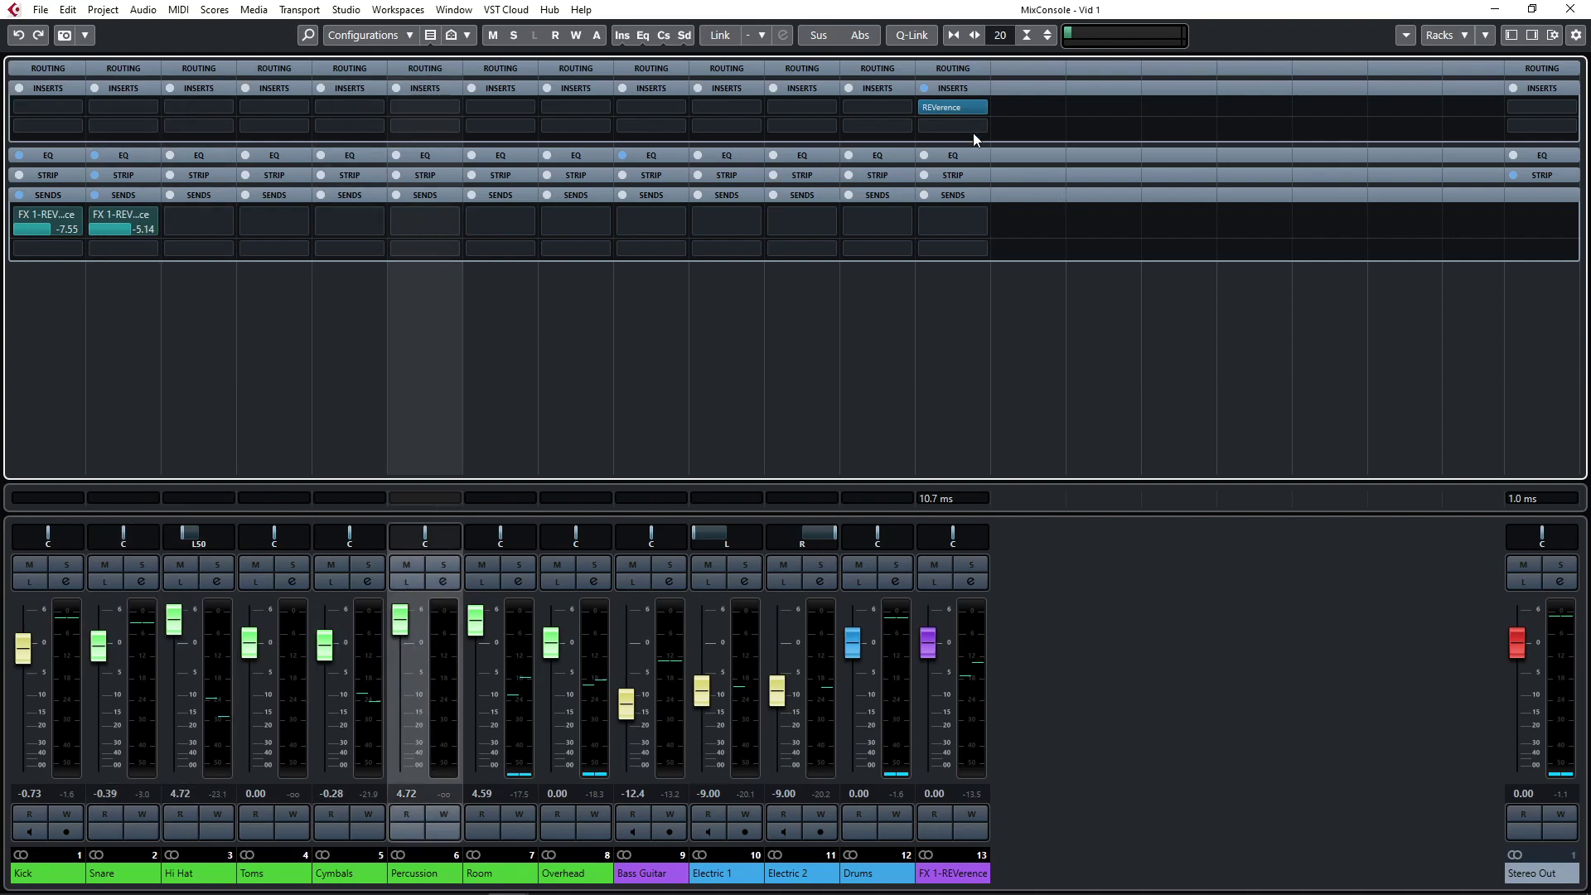
{"action": "left_click", "coordinate": [949, 106]}
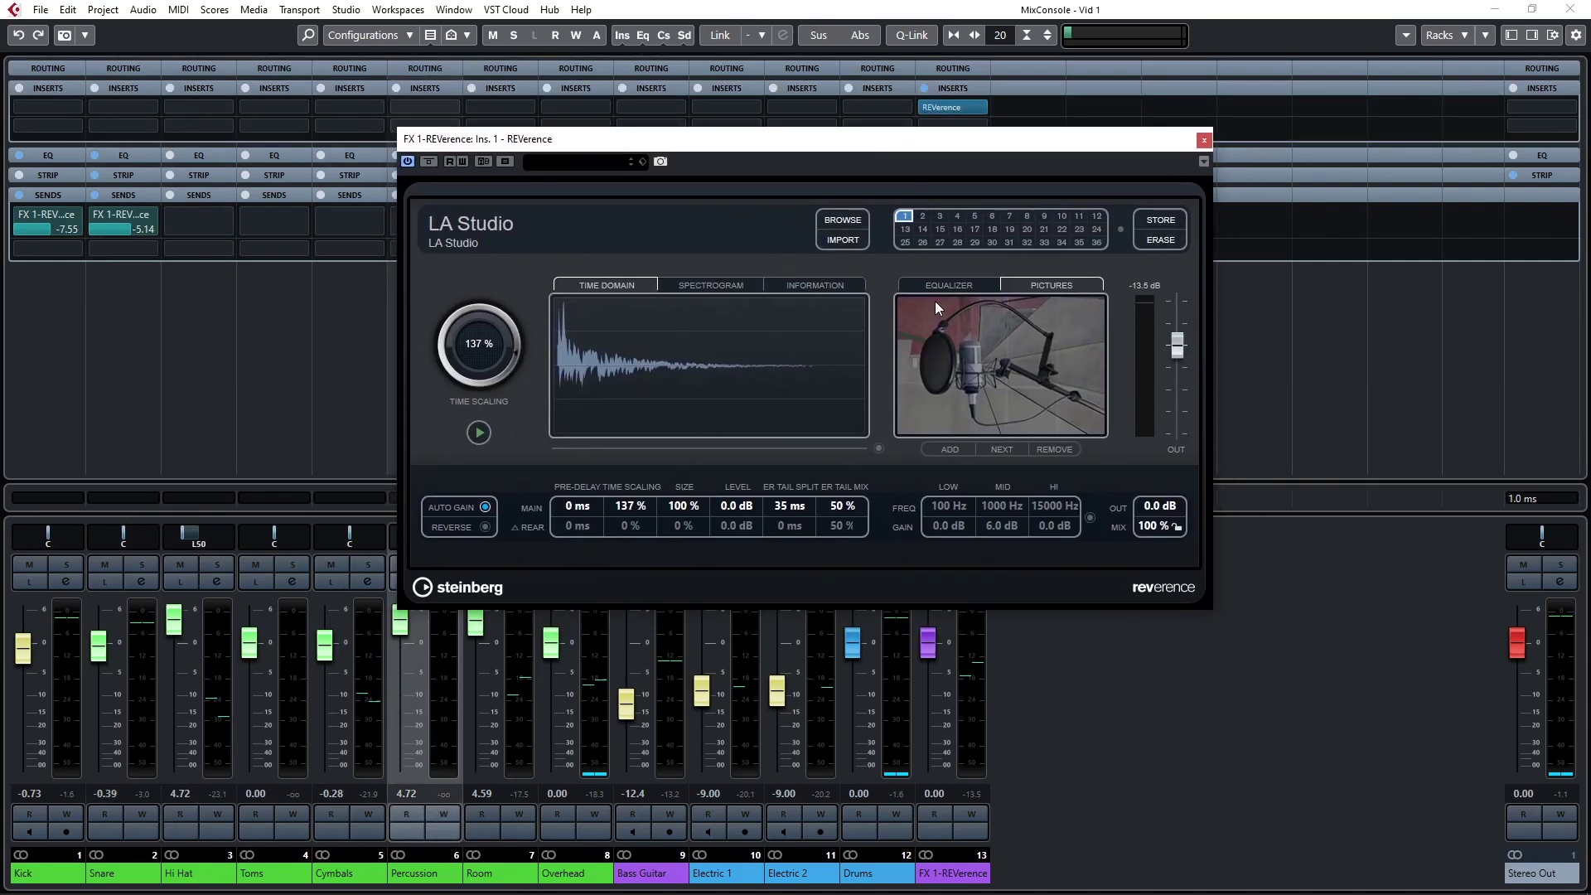
Close the REVerence editor, and set the reverb send levels to about 3.50 dB on the Snare and -21.3 dB on the Kick.
{"action": "left_click", "coordinate": [1202, 140]}
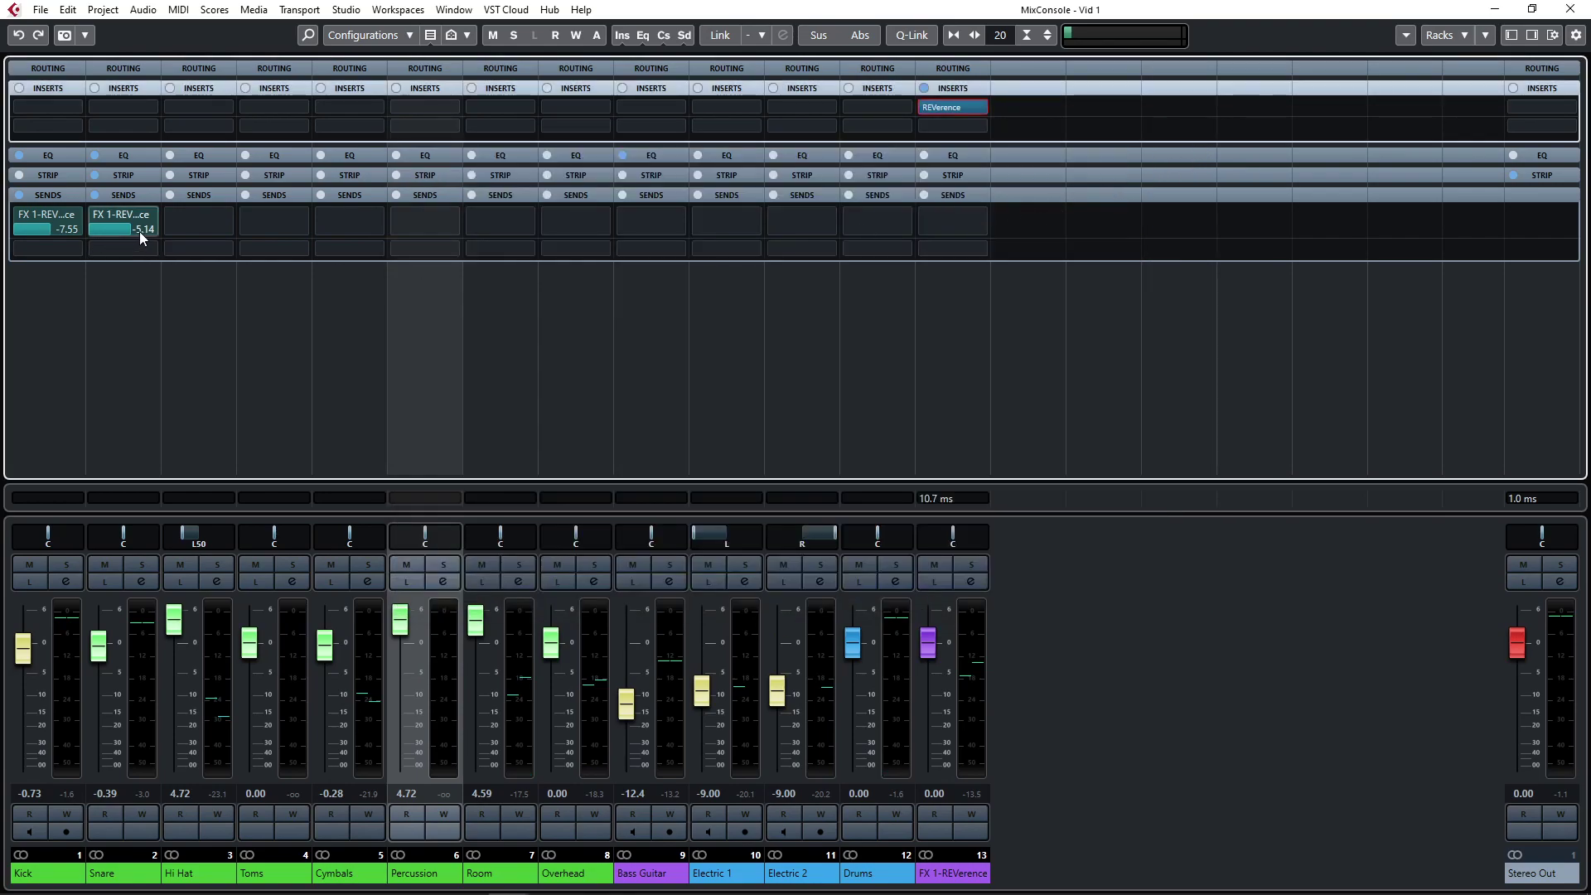
{"action": "left_click_drag", "start_coordinate": [141, 231], "coordinate": [106, 235]}
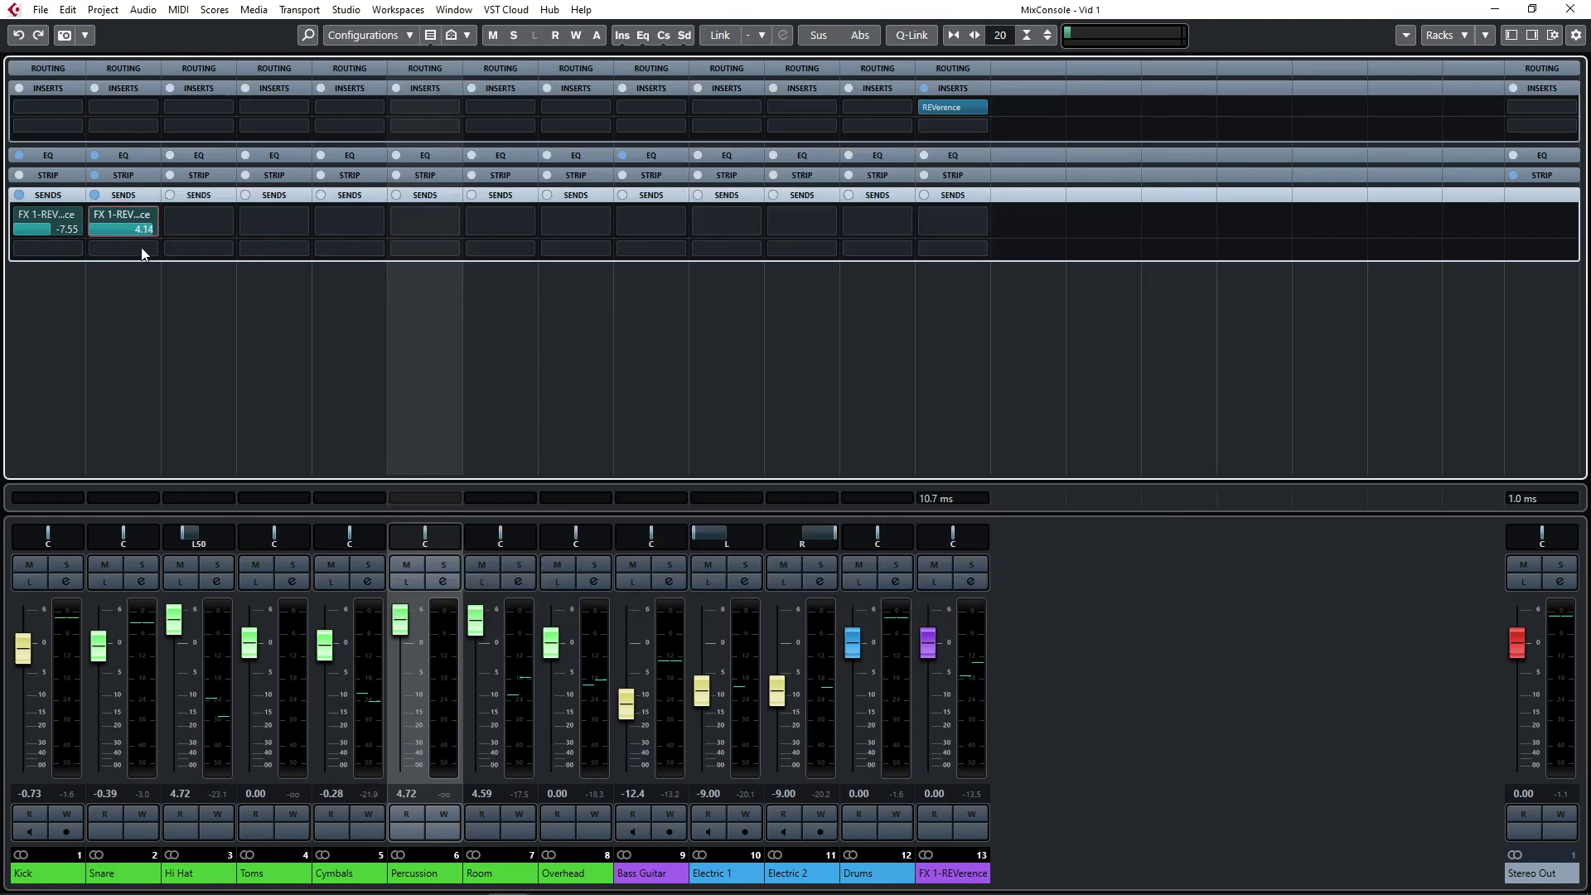
{"action": "left_click_drag", "start_coordinate": [27, 235], "coordinate": [25, 236]}
Audition the Kick and Snare in solo with the Snare's reverb send raised to 6.02 dB, and clear both solos.
{"action": "key", "text": "space"}
{"action": "left_click", "coordinate": [68, 563]}
{"action": "left_click", "coordinate": [142, 564]}
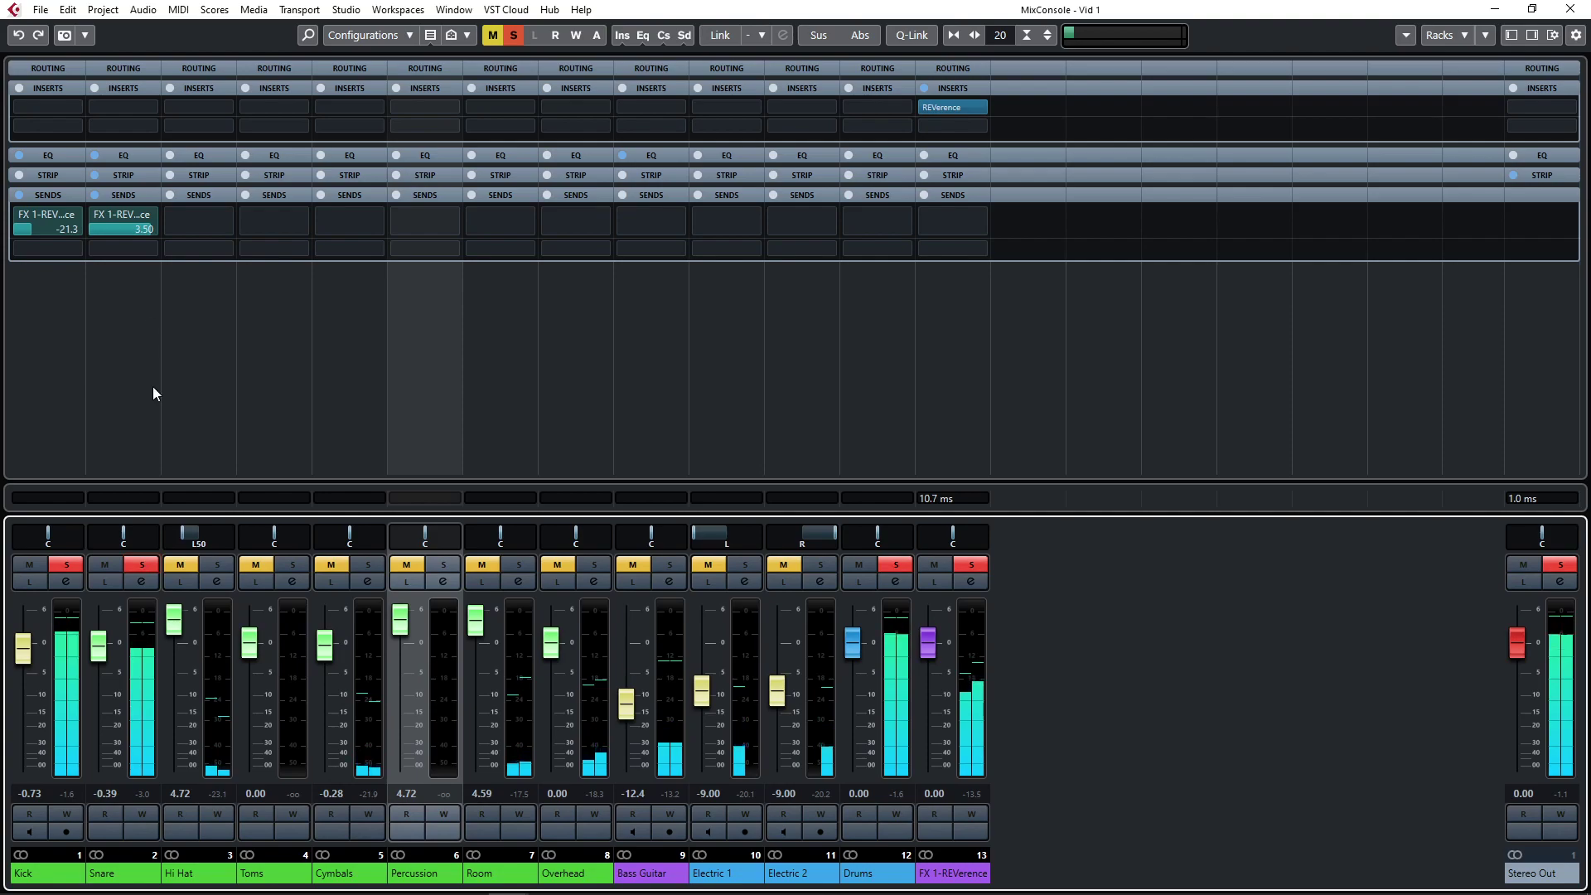
{"action": "left_click", "coordinate": [149, 229]}
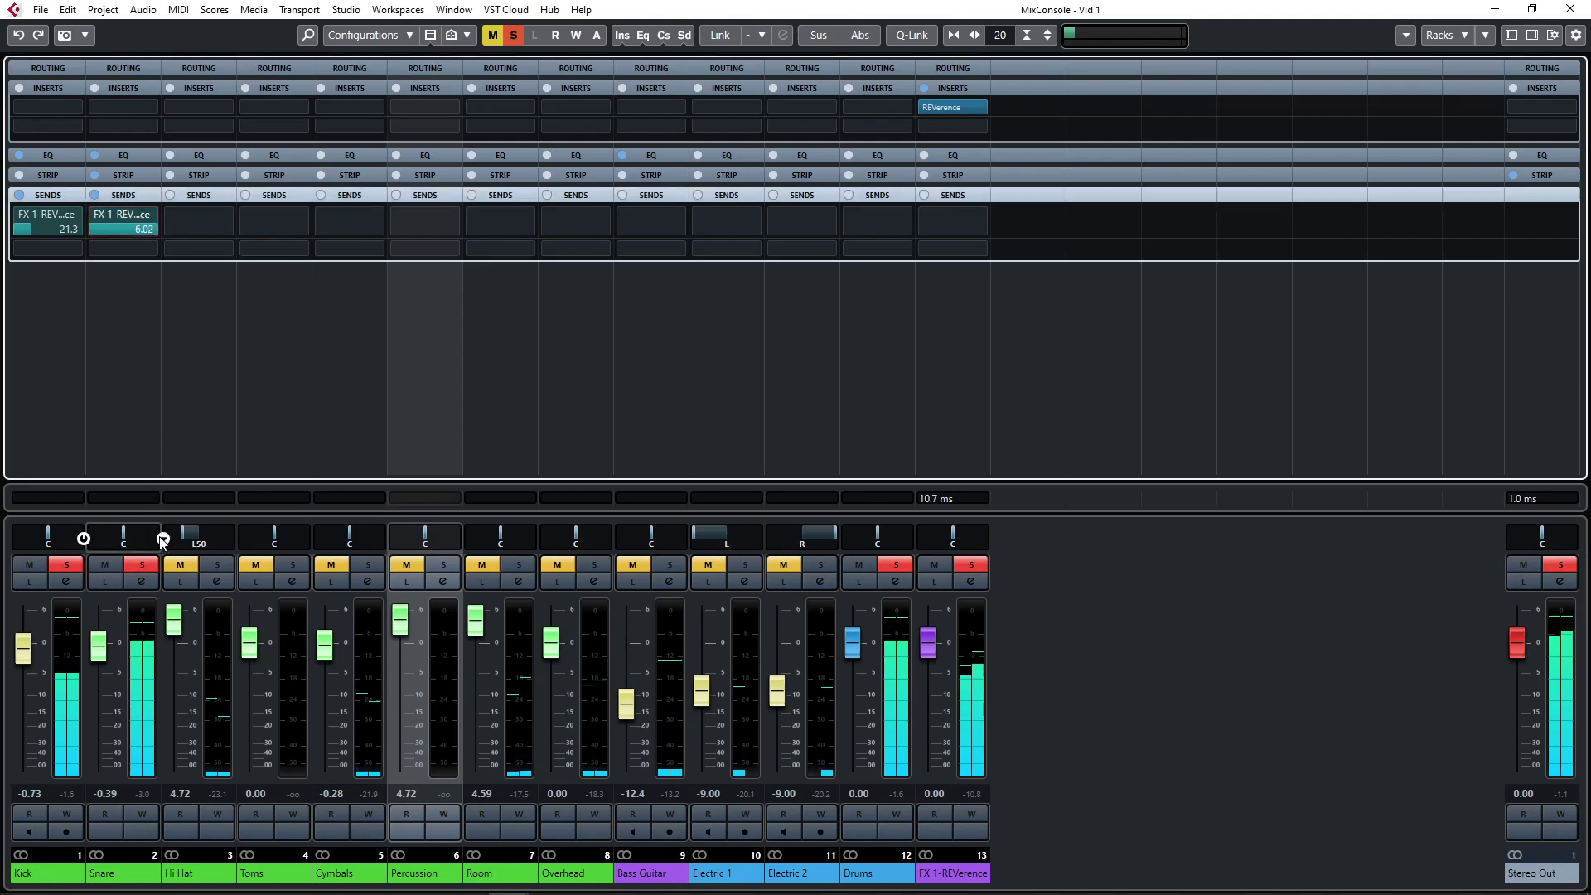
{"action": "left_click", "coordinate": [147, 563]}
{"action": "left_click", "coordinate": [76, 567]}
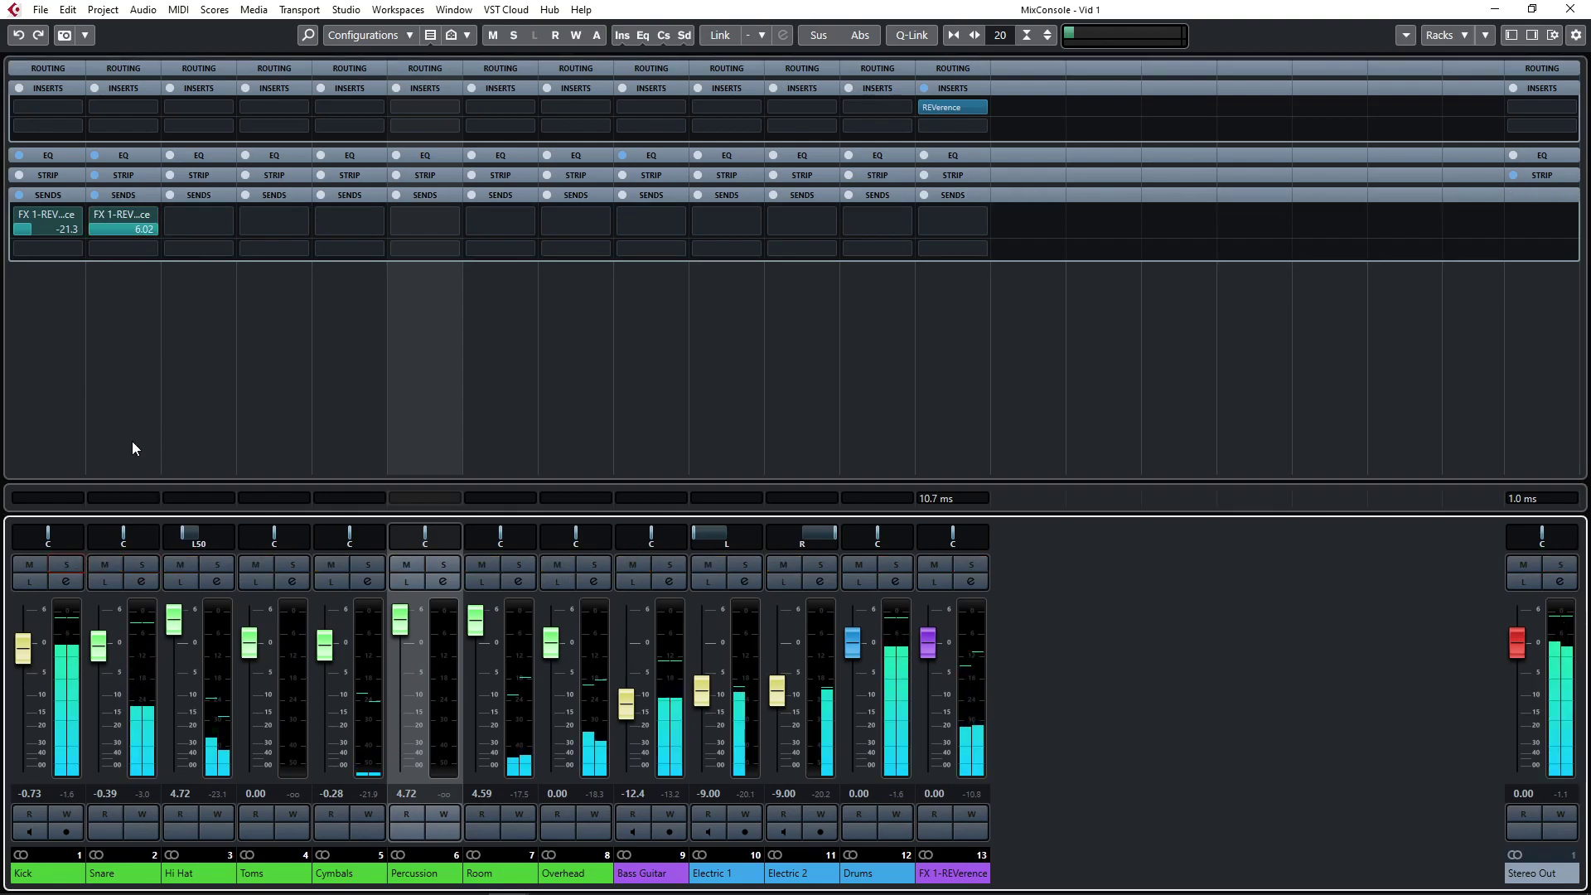
Lower the Snare's reverb send to -2.73 dB while the full mix plays.
{"action": "left_click", "coordinate": [130, 229]}
{"action": "left_click_drag", "start_coordinate": [101, 246], "coordinate": [105, 247]}
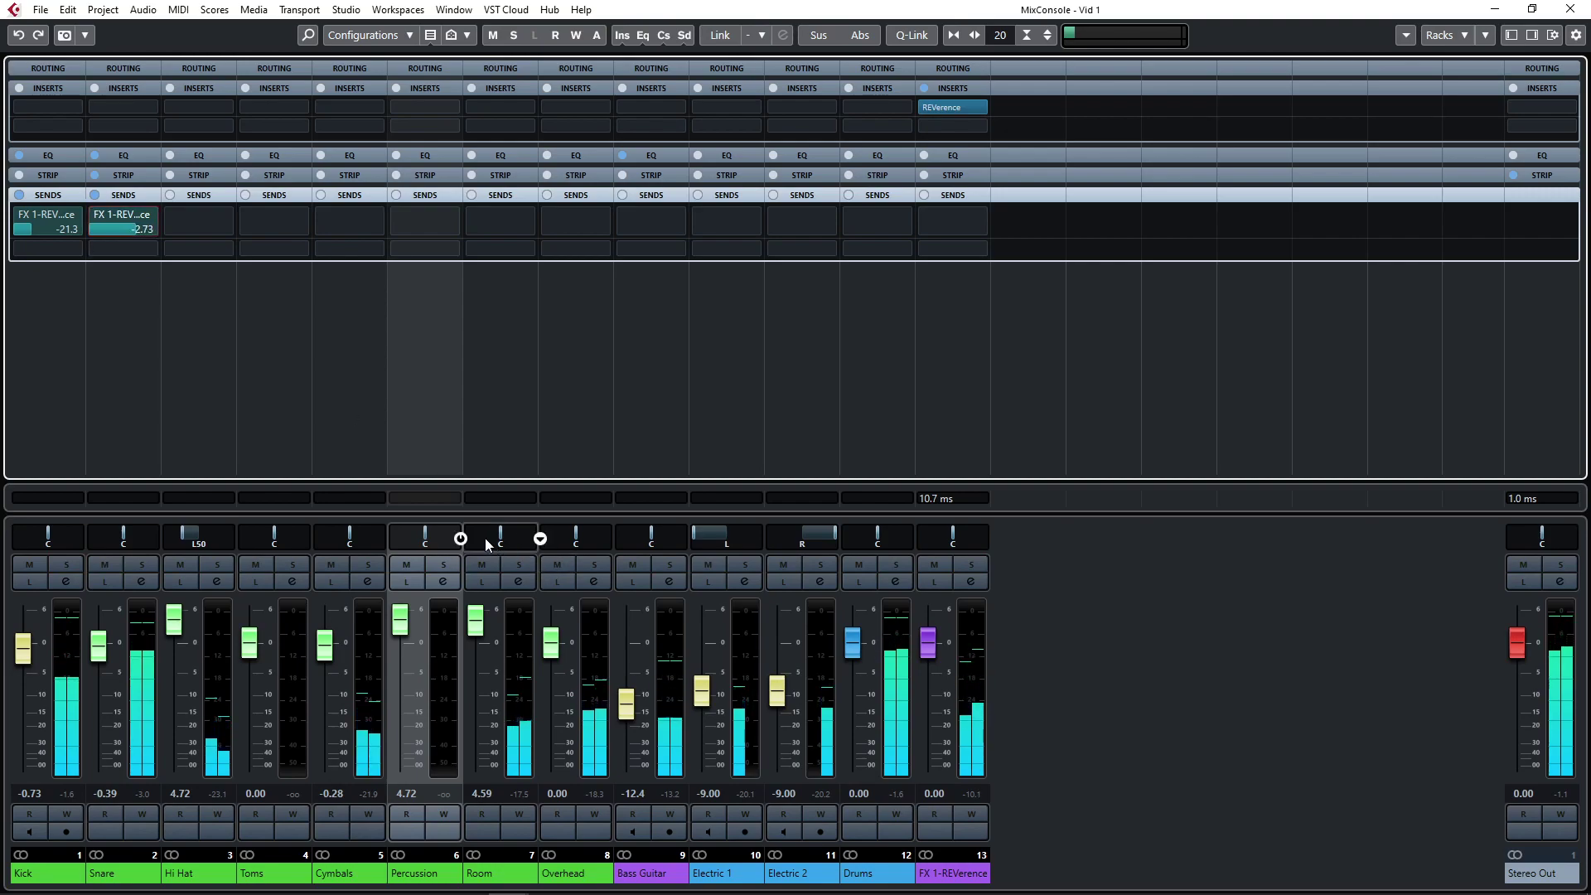
{"action": "mouse_move", "coordinate": [957, 102]}
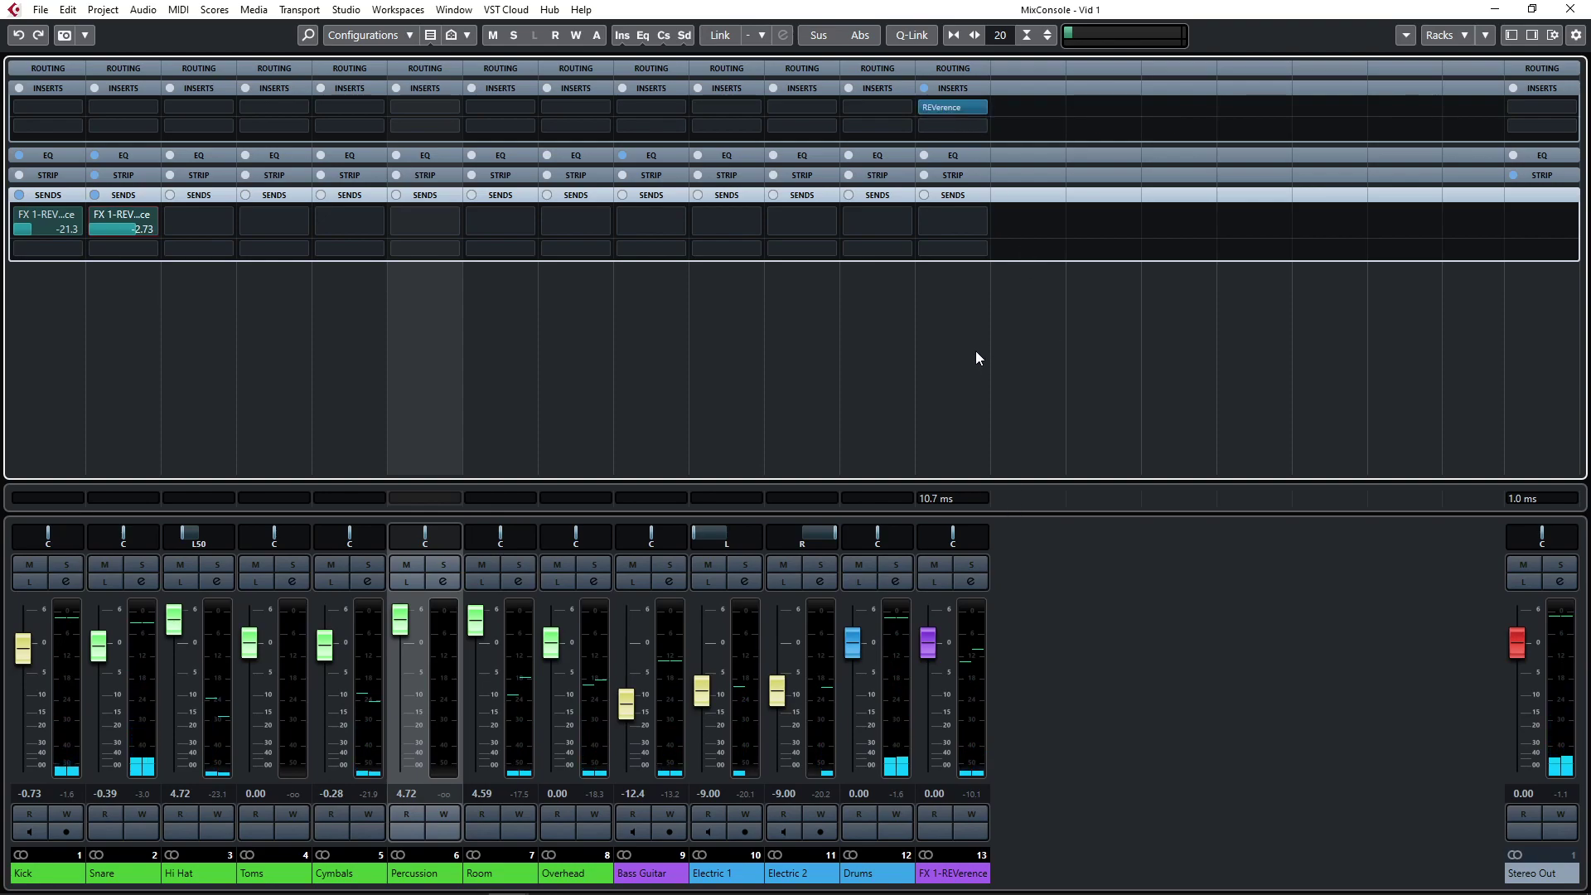
Add a stereo effect track with the REVelation reverb, routed to Stereo Out, and close its plug-in editor.
{"action": "left_click", "coordinate": [752, 323]}
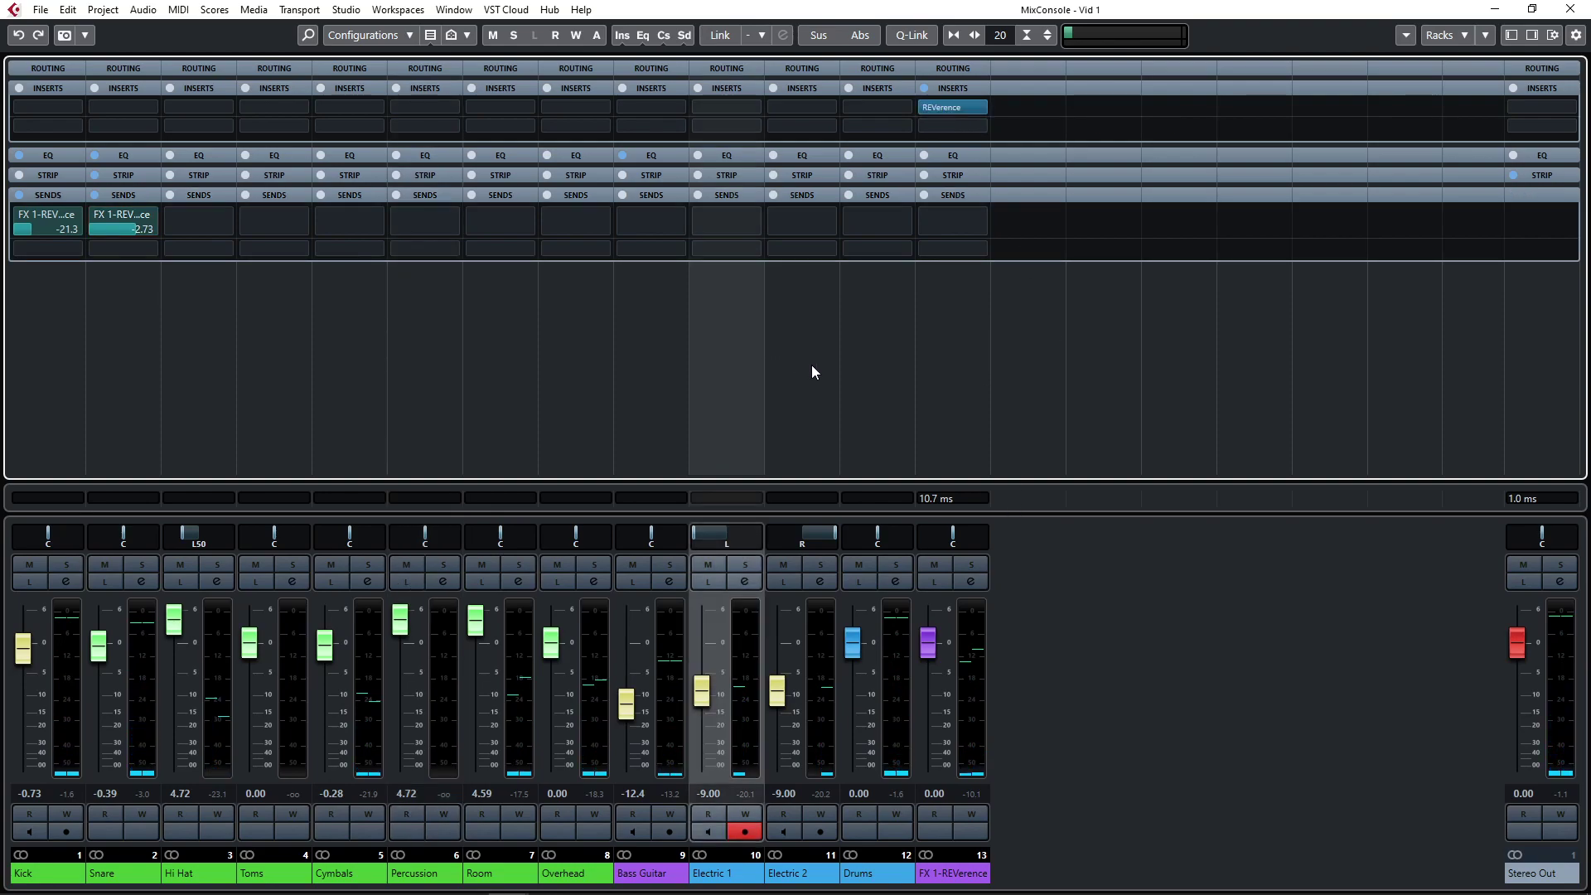
{"action": "right_click", "coordinate": [1056, 575]}
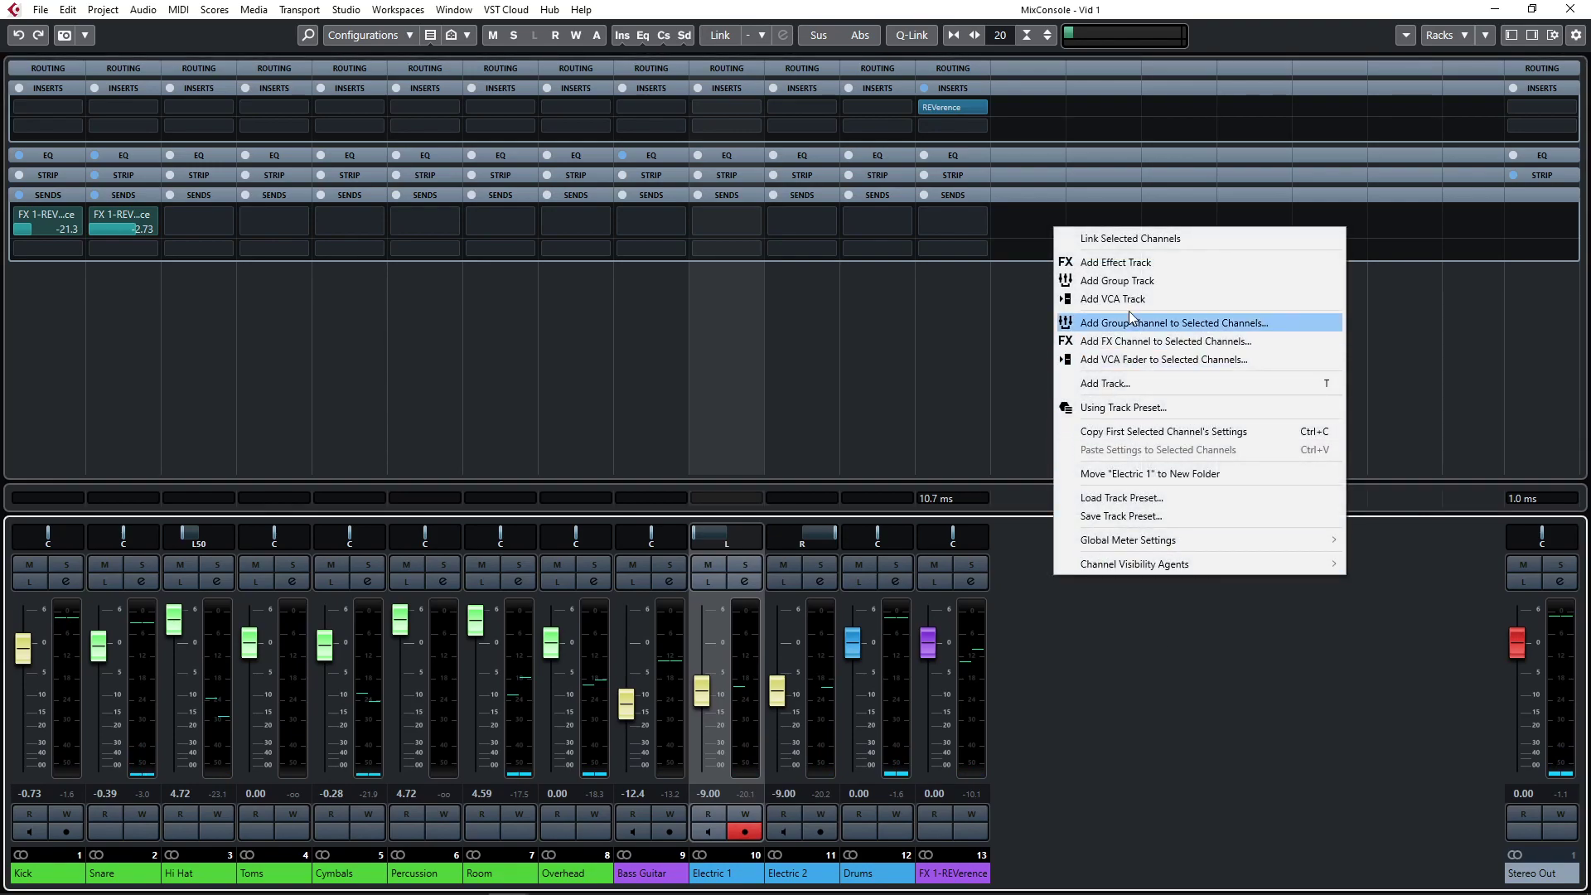
{"action": "left_click", "coordinate": [1119, 263]}
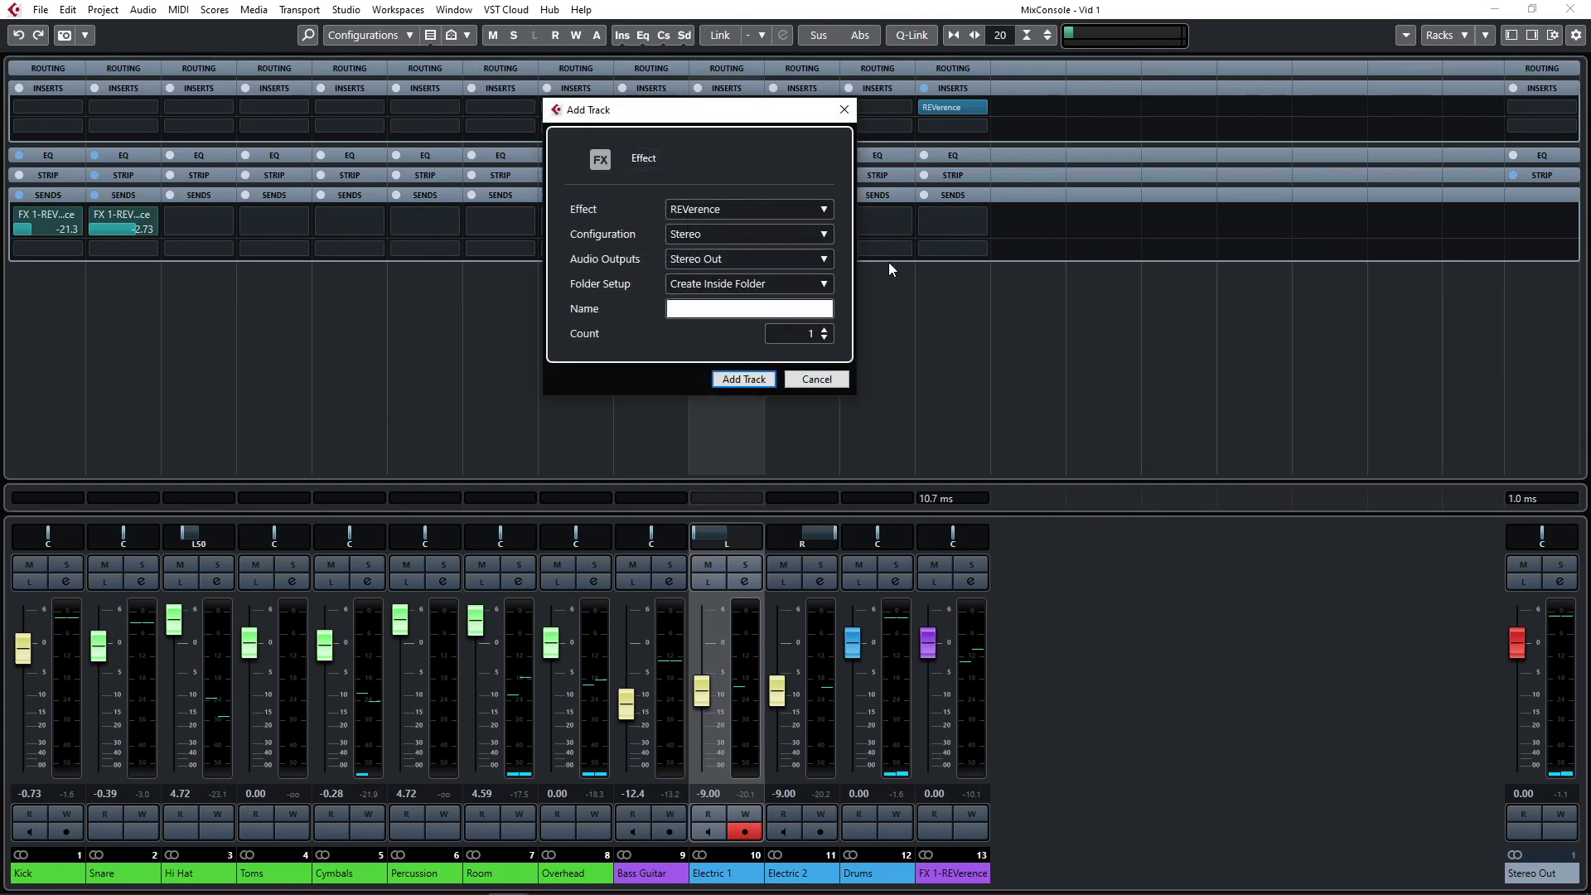
{"action": "left_click", "coordinate": [725, 209]}
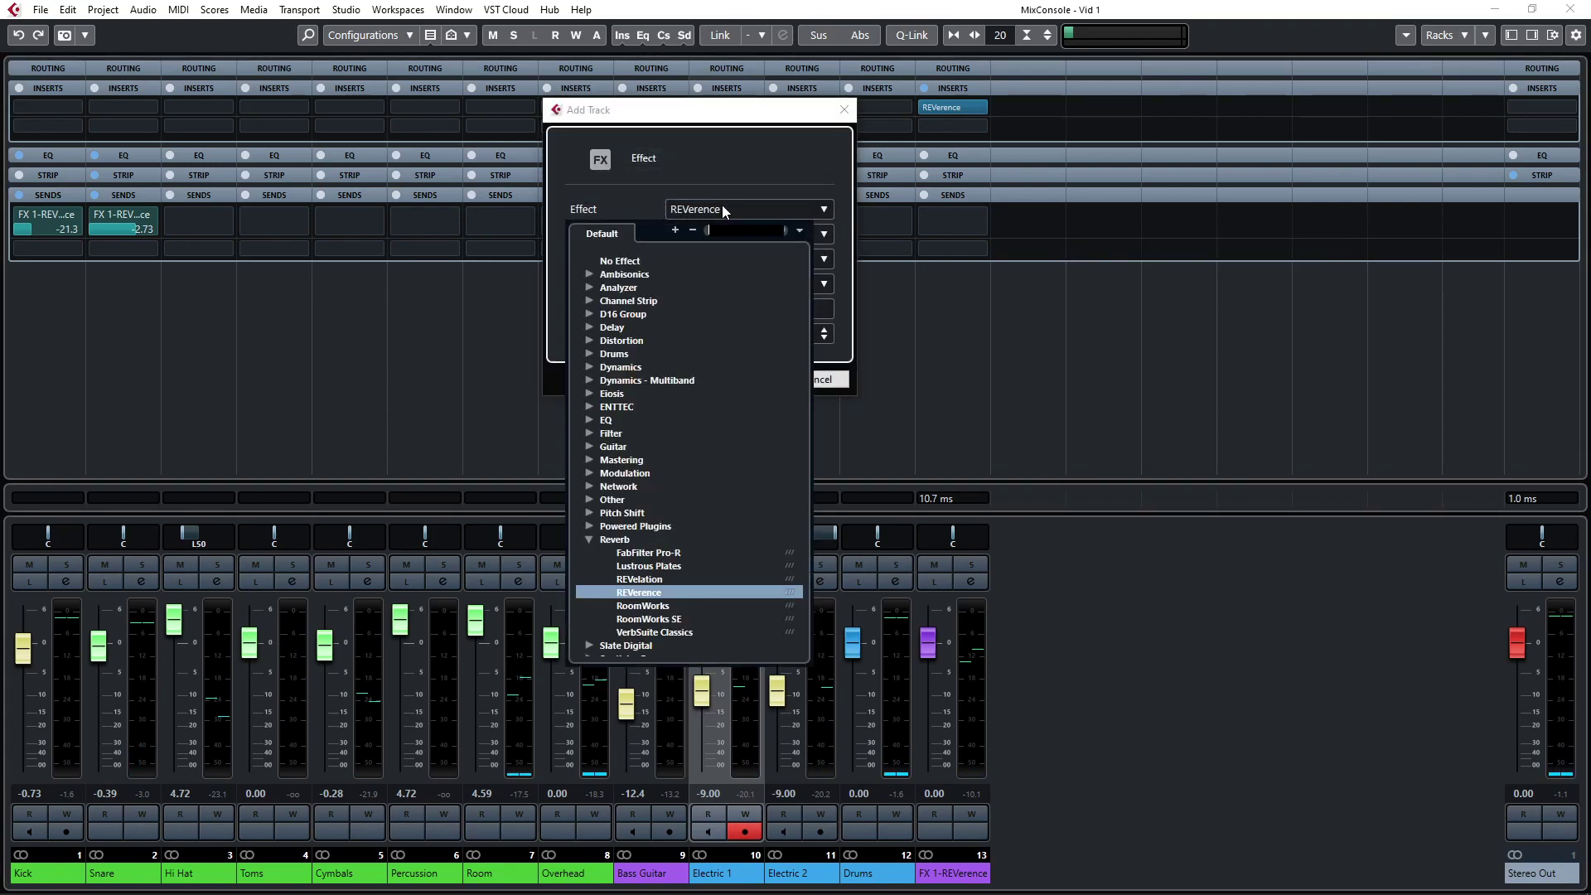
{"action": "left_click", "coordinate": [644, 579]}
{"action": "left_click", "coordinate": [744, 383]}
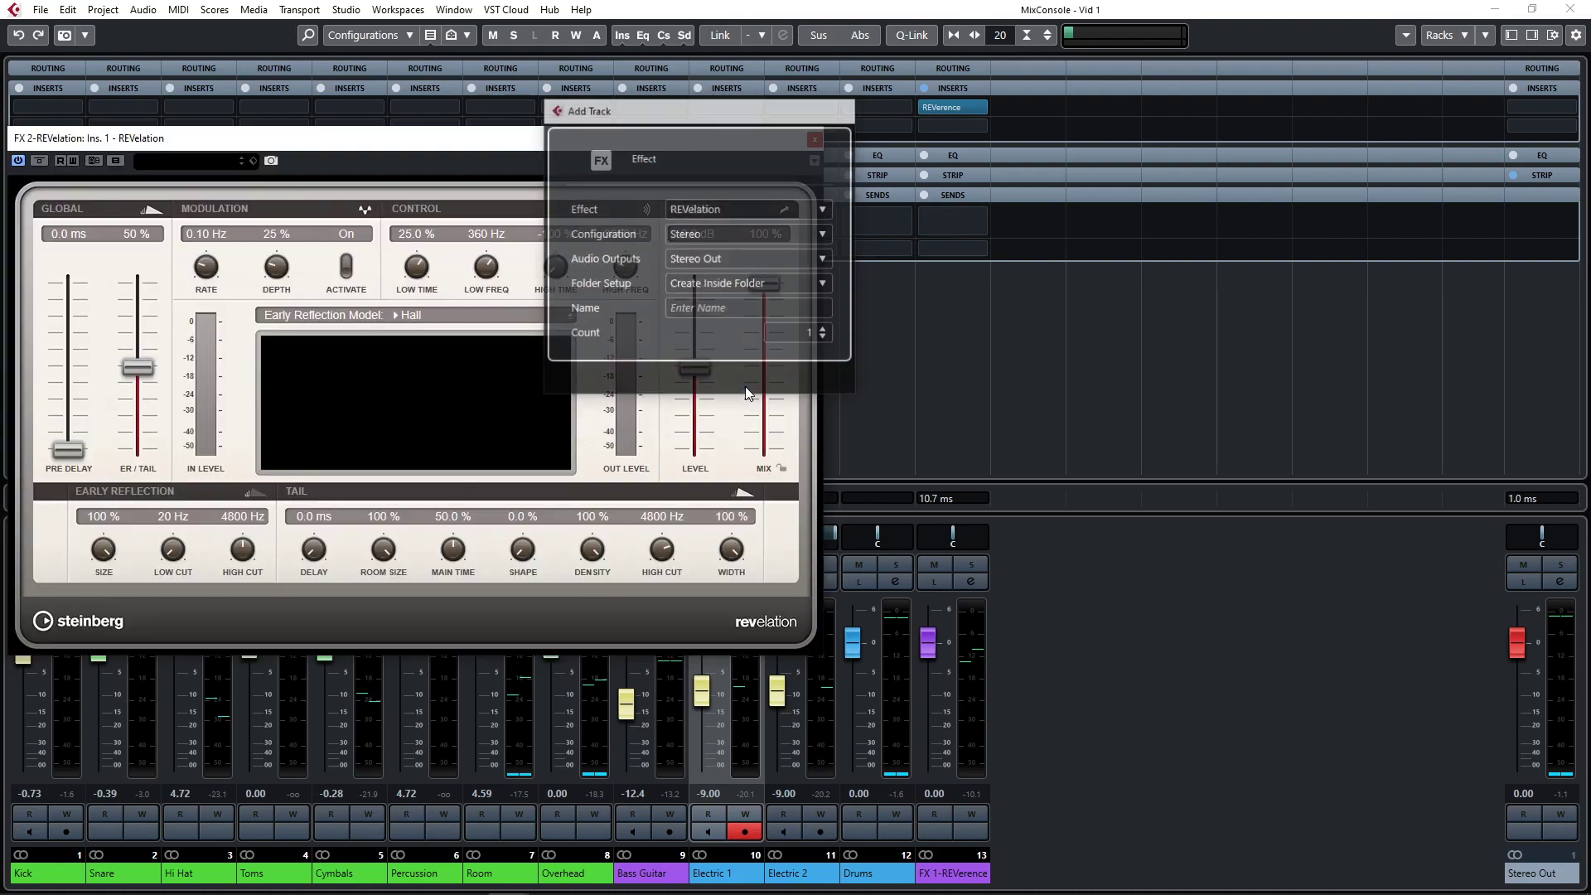
{"action": "left_click_drag", "start_coordinate": [525, 135], "coordinate": [743, 142]}
{"action": "left_click", "coordinate": [1023, 137]}
{"action": "left_click", "coordinate": [956, 391]}
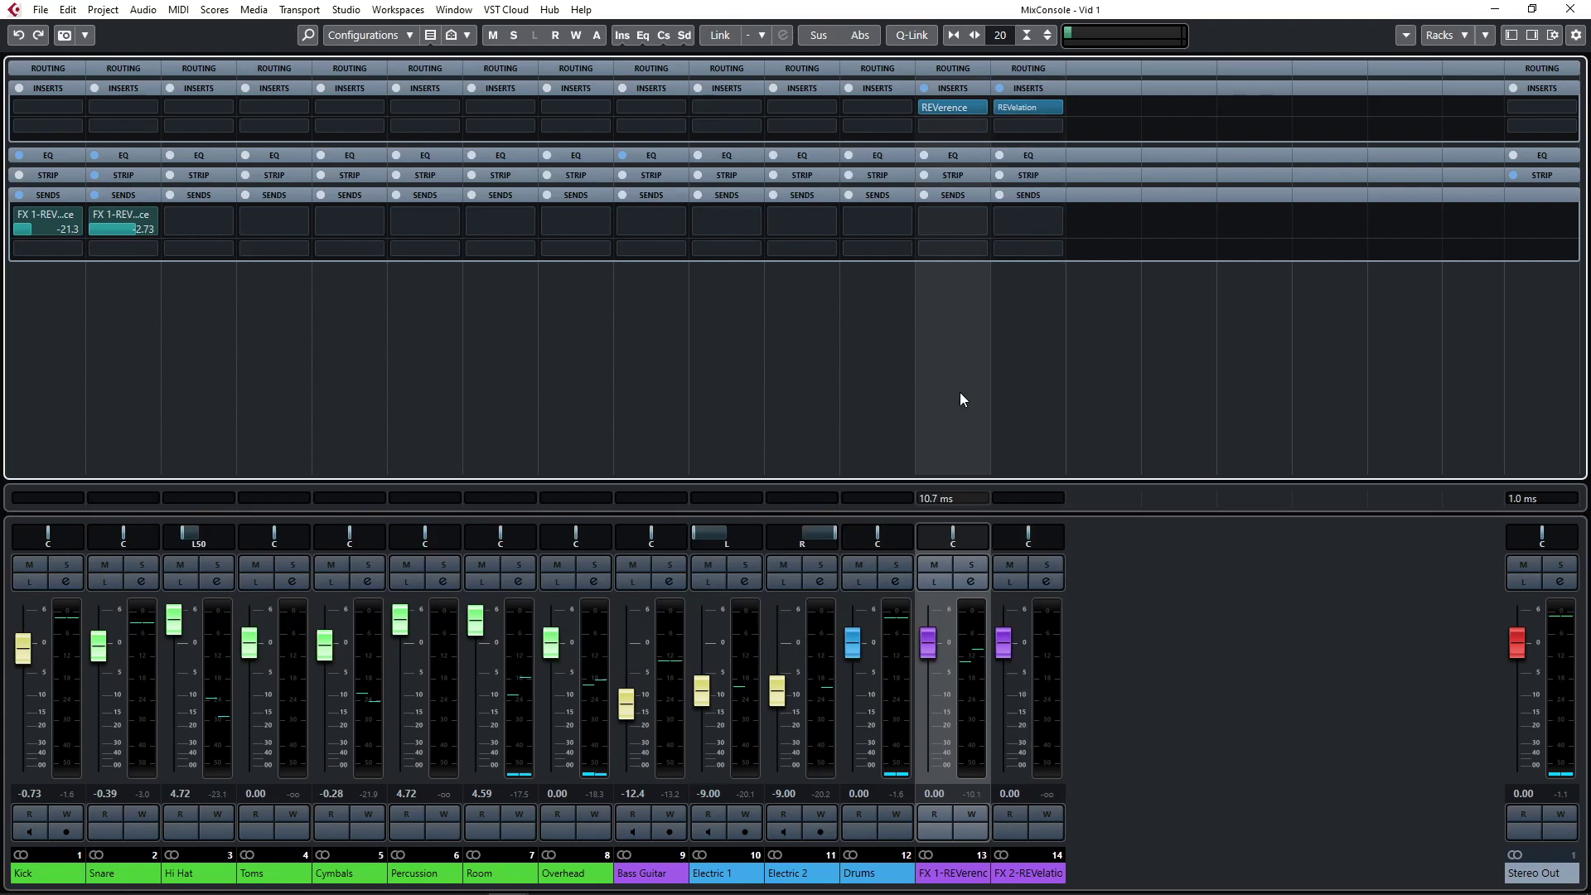
{"action": "left_click", "coordinate": [1020, 422]}
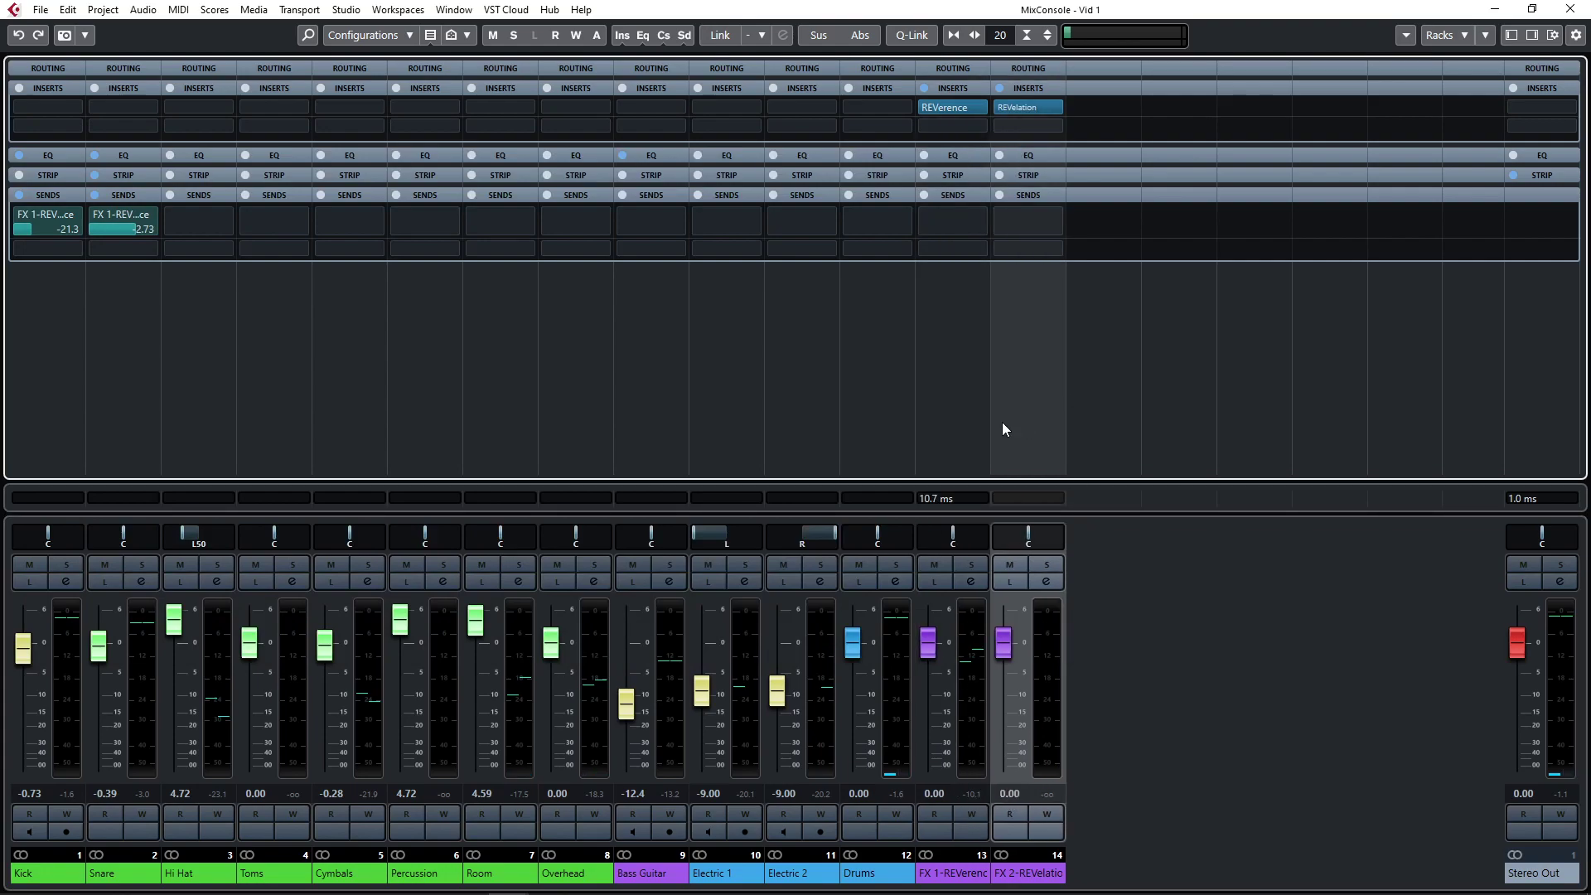
{"action": "left_click", "coordinate": [748, 226]}
{"action": "left_click", "coordinate": [749, 217]}
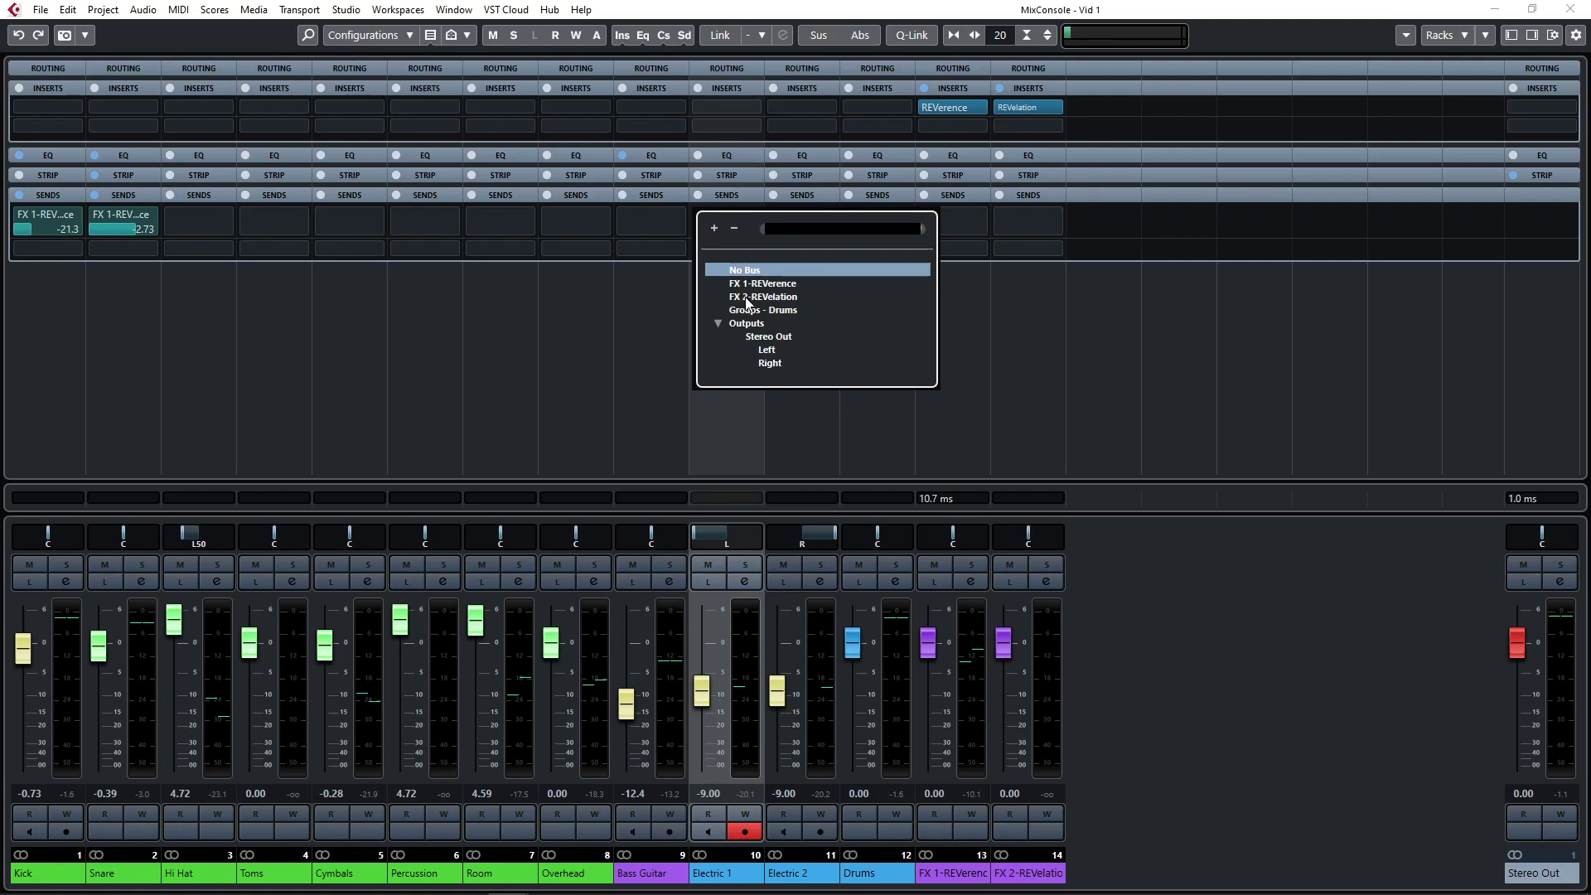
{"action": "left_click", "coordinate": [972, 335]}
Assign the second send of both Electric 1 and Electric 2 to FX 2-REVelation, and activate both sends.
{"action": "left_click", "coordinate": [755, 246]}
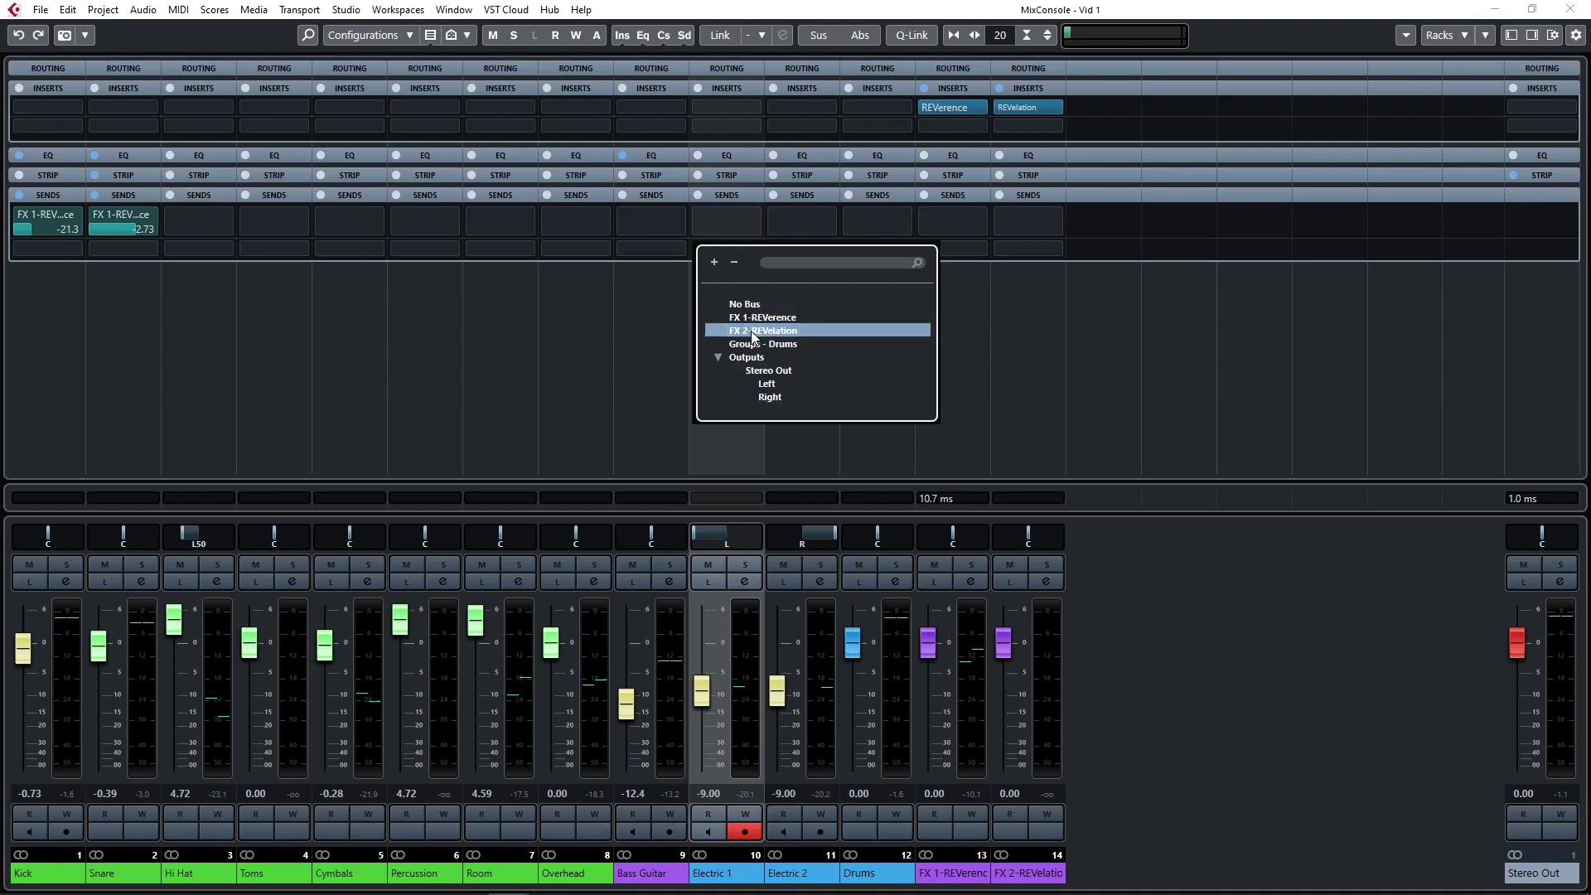
{"action": "left_click", "coordinate": [749, 330]}
{"action": "left_click", "coordinate": [820, 251]}
{"action": "left_click", "coordinate": [829, 331]}
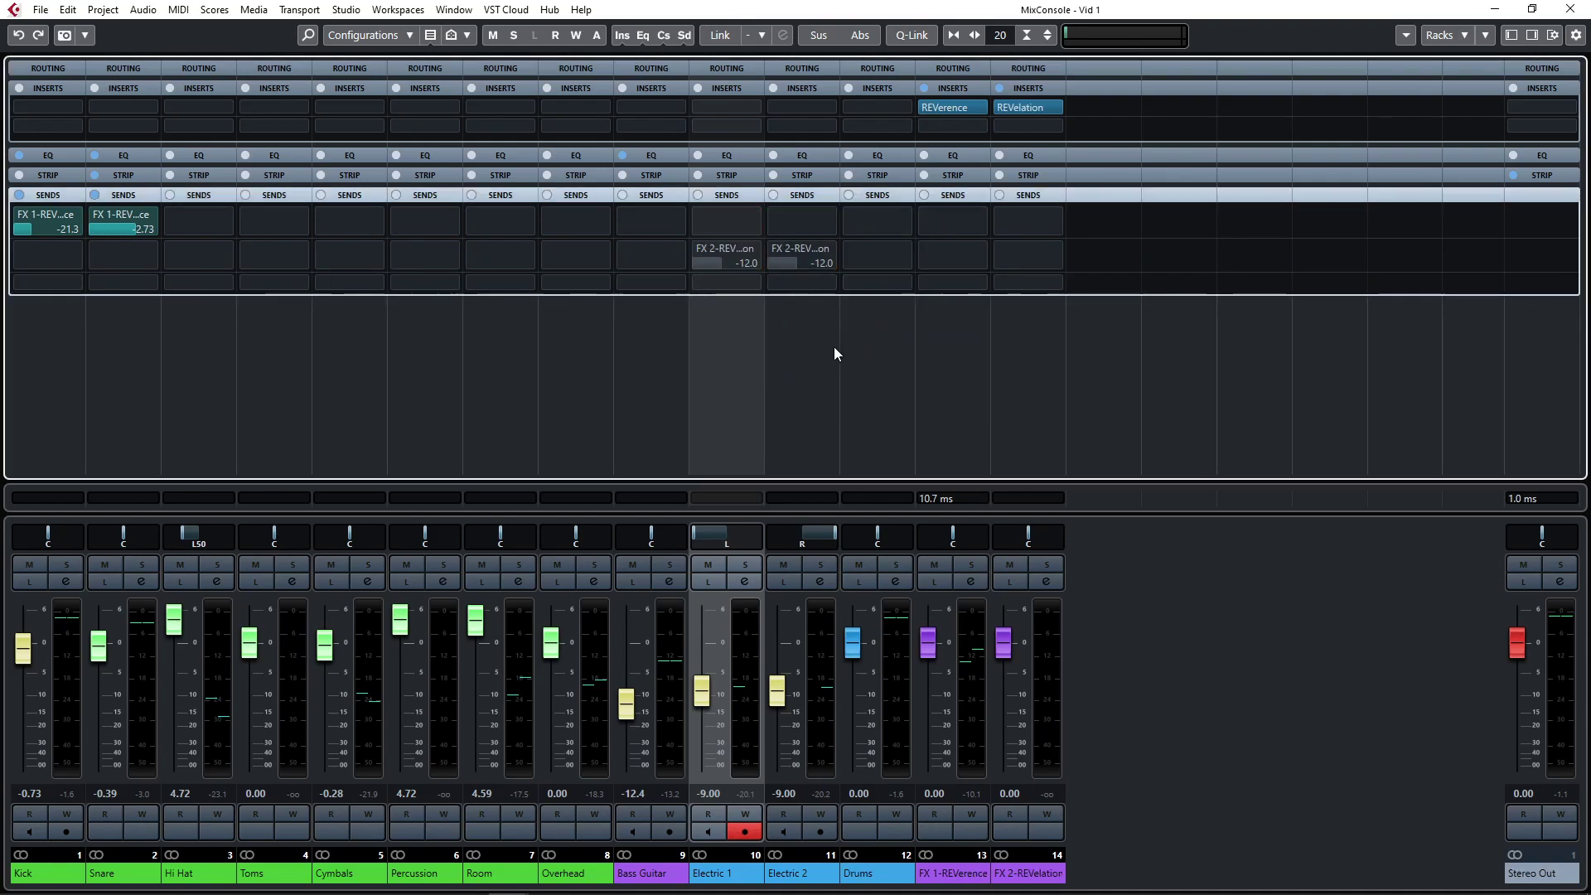
{"action": "left_click", "coordinate": [700, 248]}
{"action": "left_click", "coordinate": [774, 247]}
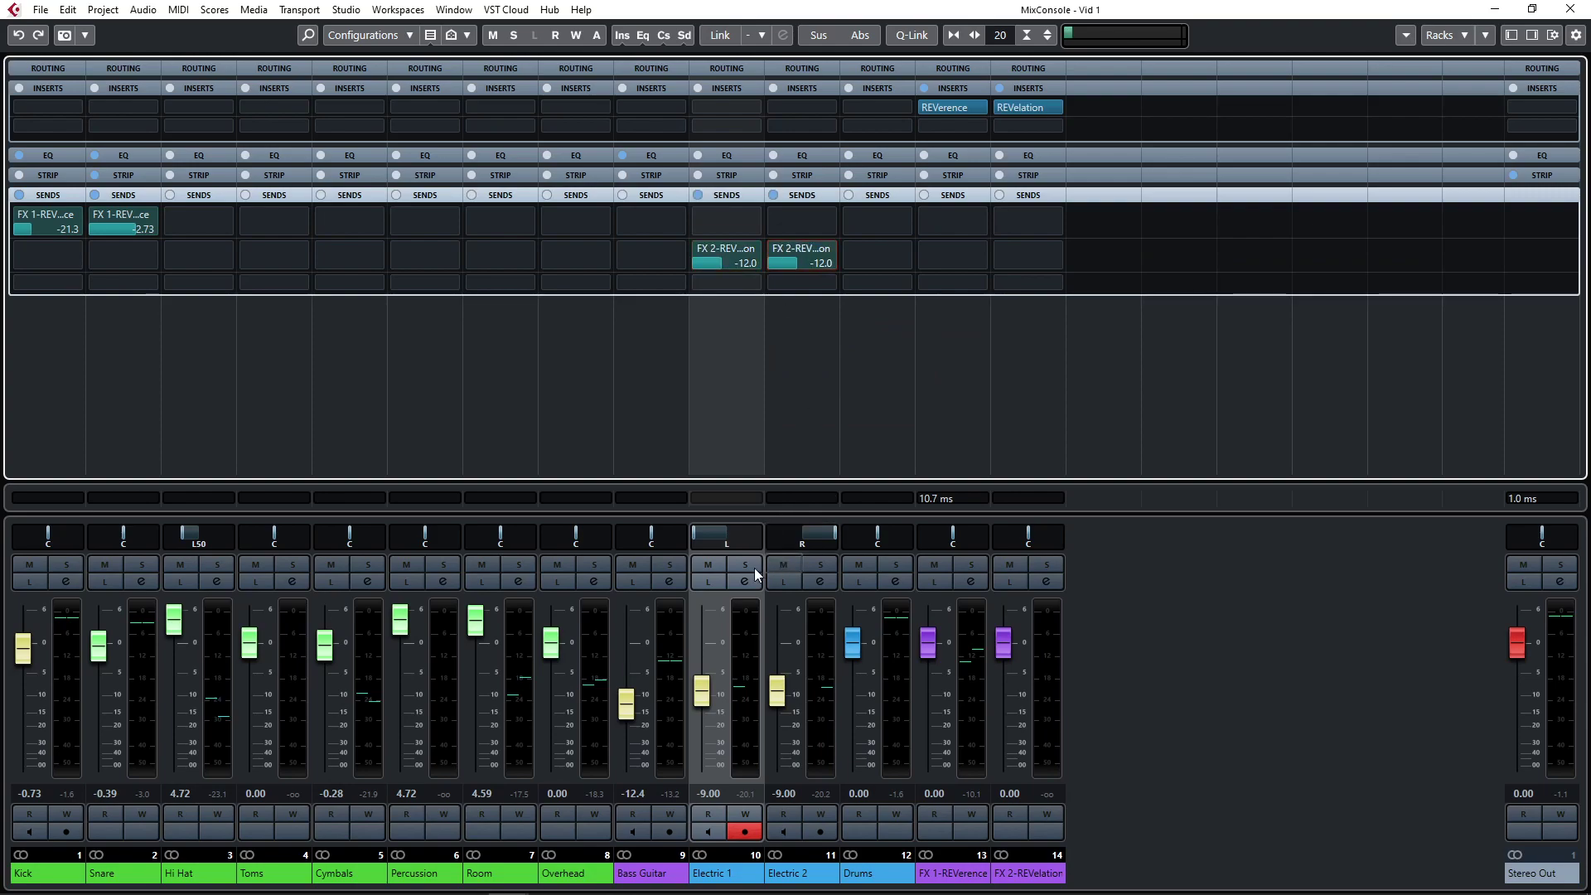
Audition Electric 1 and Electric 2 in solo, and bypass and re-enable the sends of each channel.
{"action": "left_click", "coordinate": [821, 565]}
{"action": "key", "text": "space"}
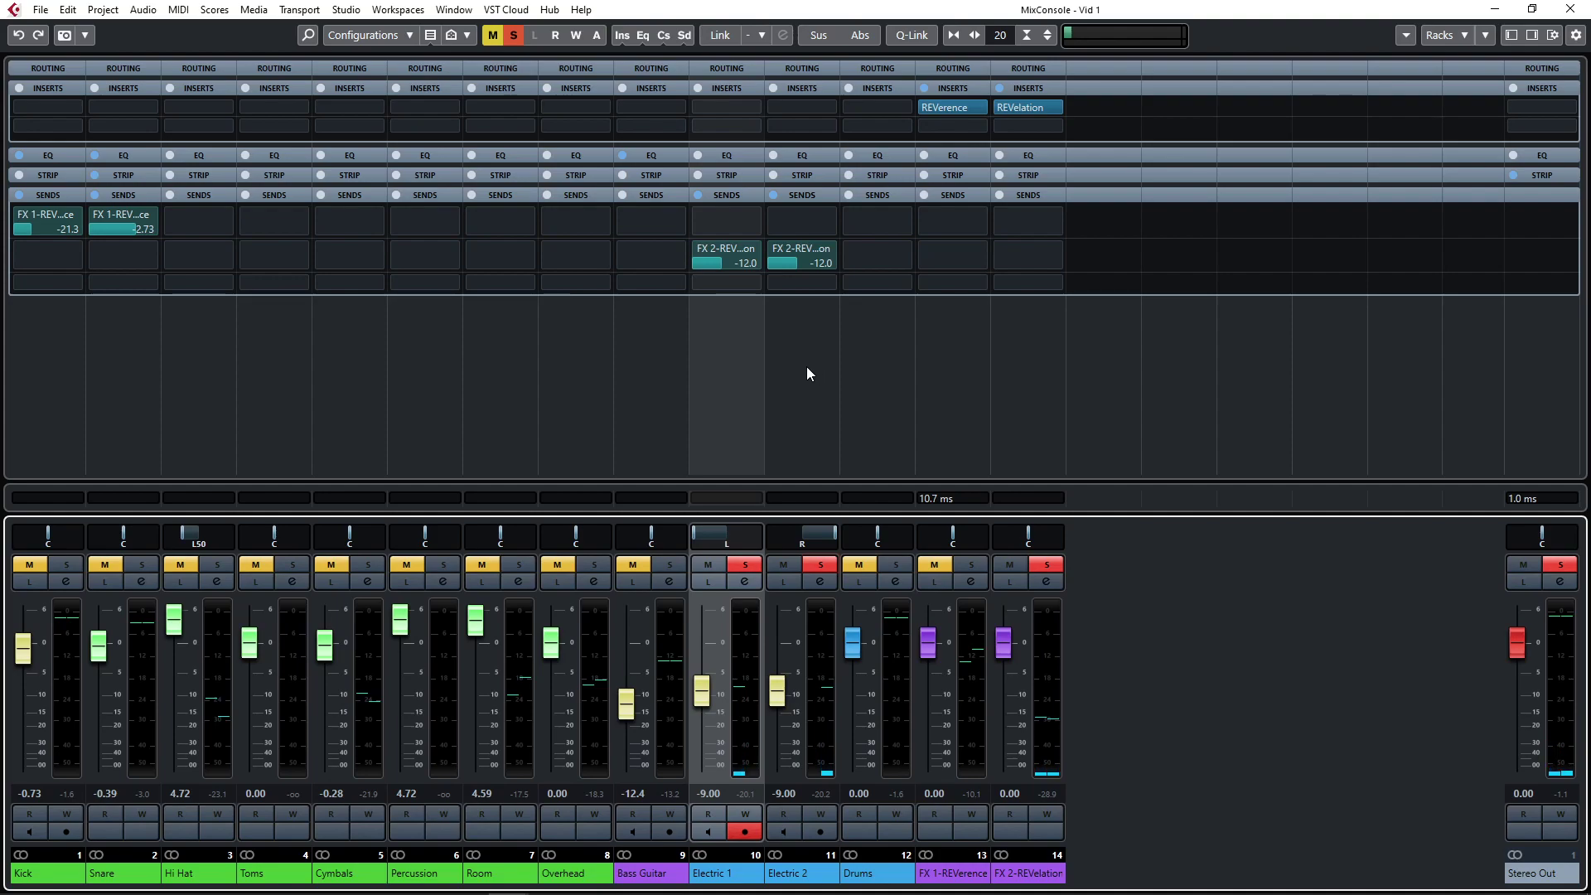
{"action": "left_click", "coordinate": [772, 195]}
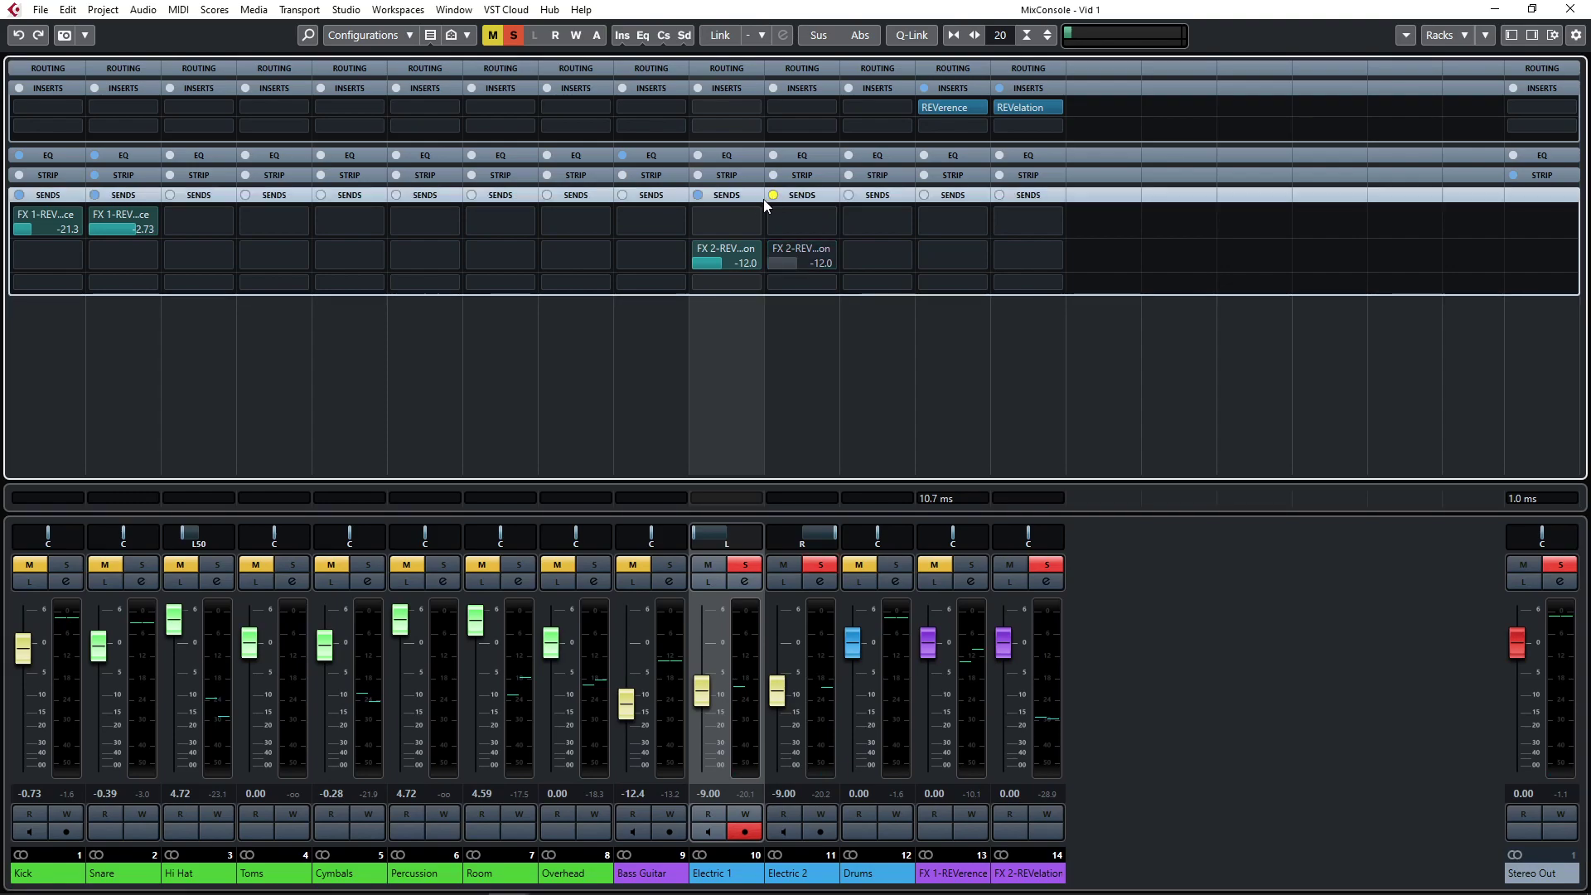
{"action": "left_click", "coordinate": [699, 196]}
{"action": "left_click", "coordinate": [774, 196]}
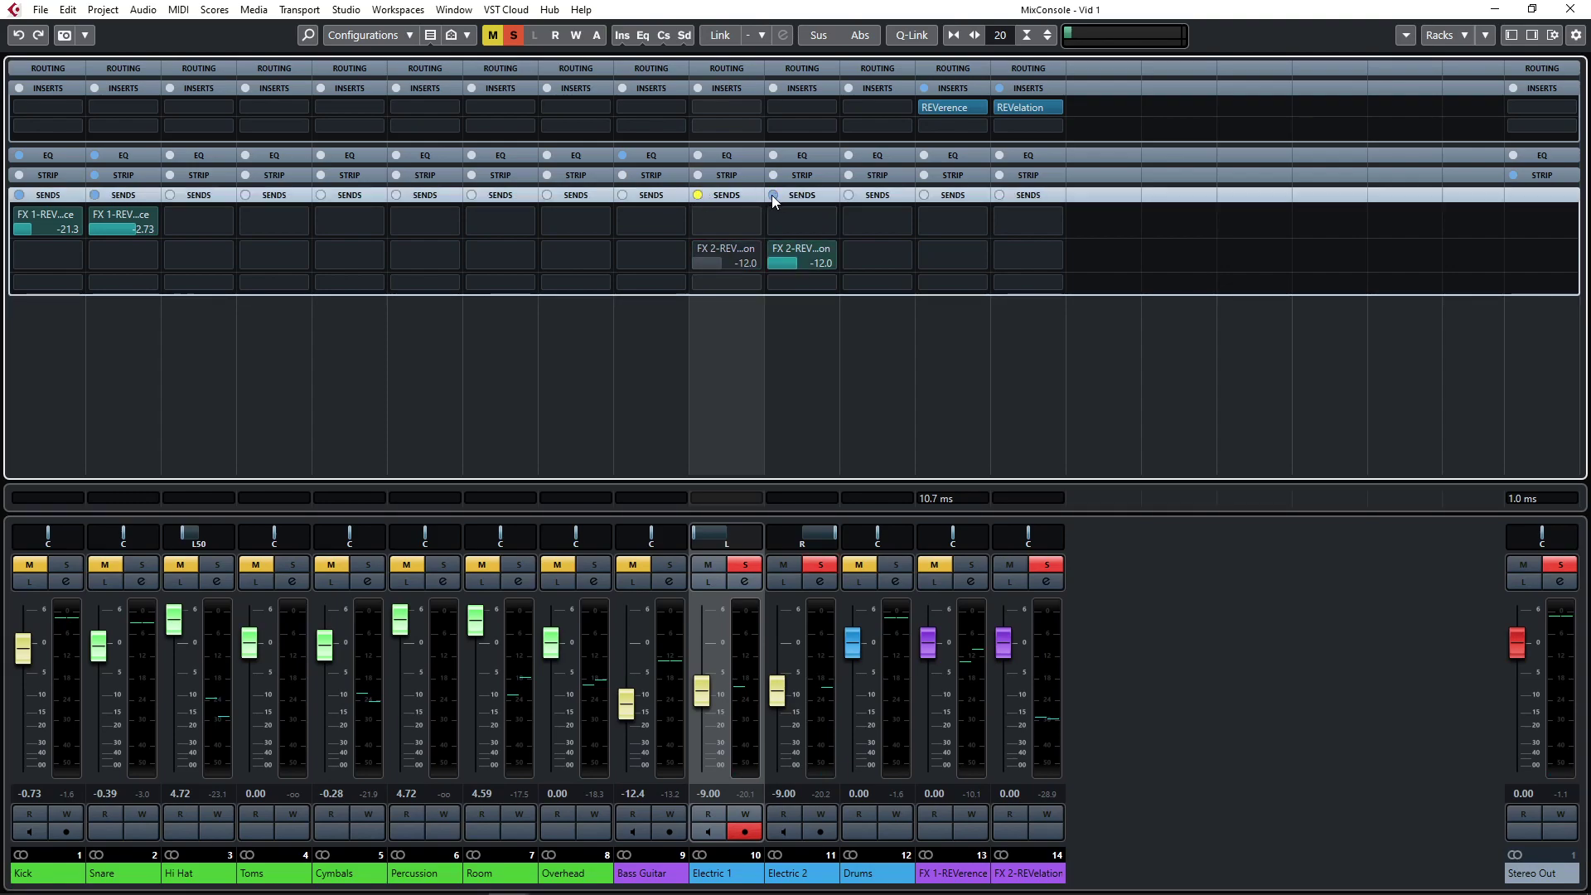
{"action": "left_click", "coordinate": [699, 195]}
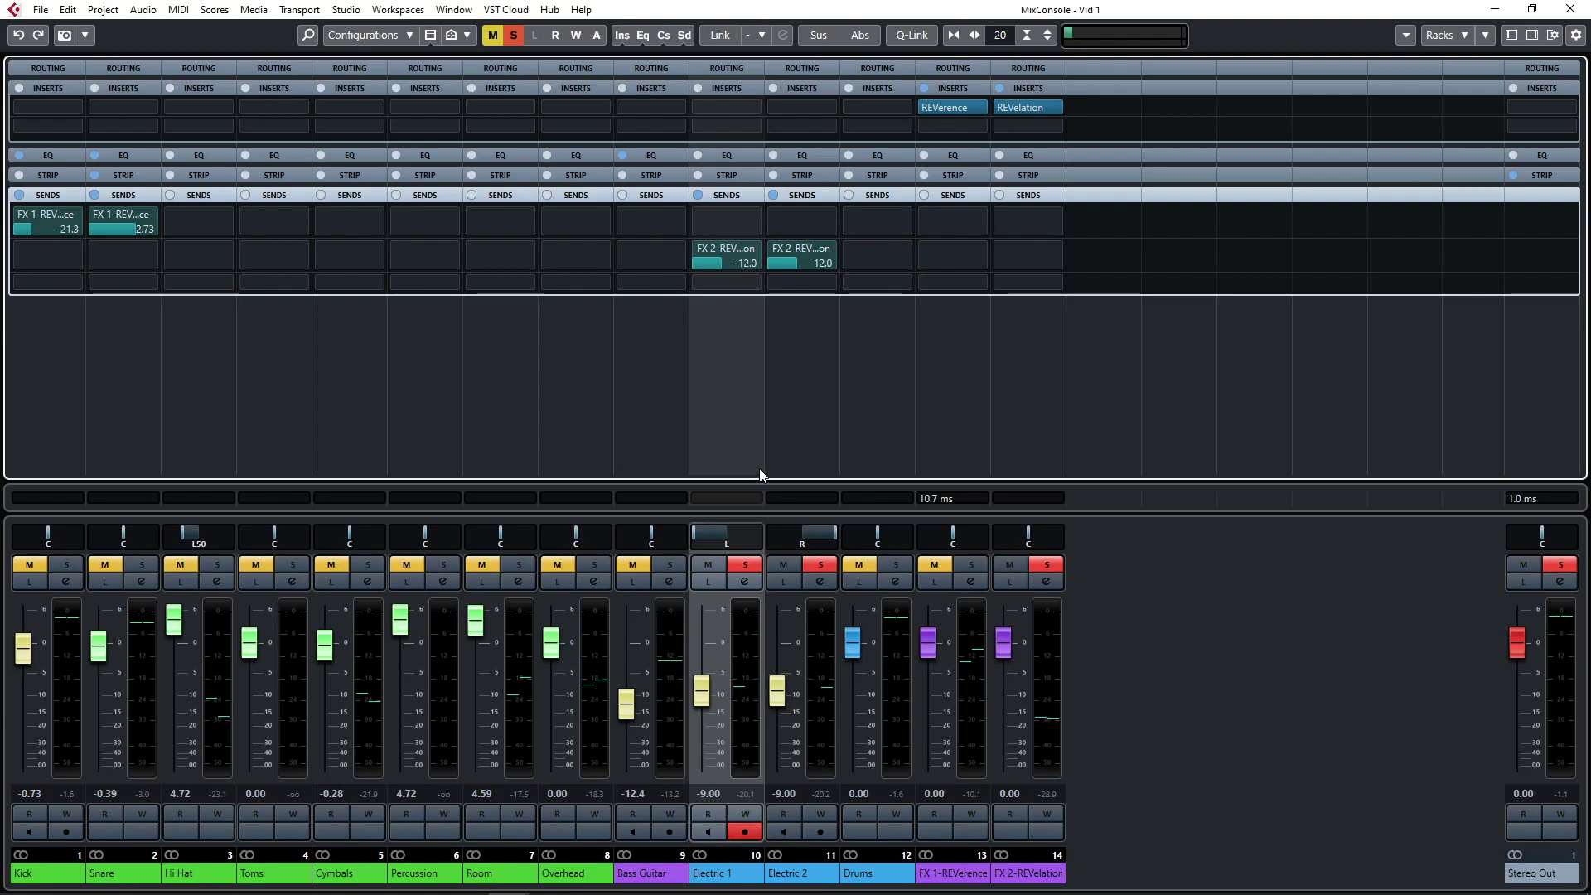
Compare the two electric guitars with their sends bypassed and active during playback, and clear their solos.
{"action": "left_click", "coordinate": [773, 194]}
{"action": "left_click", "coordinate": [700, 194]}
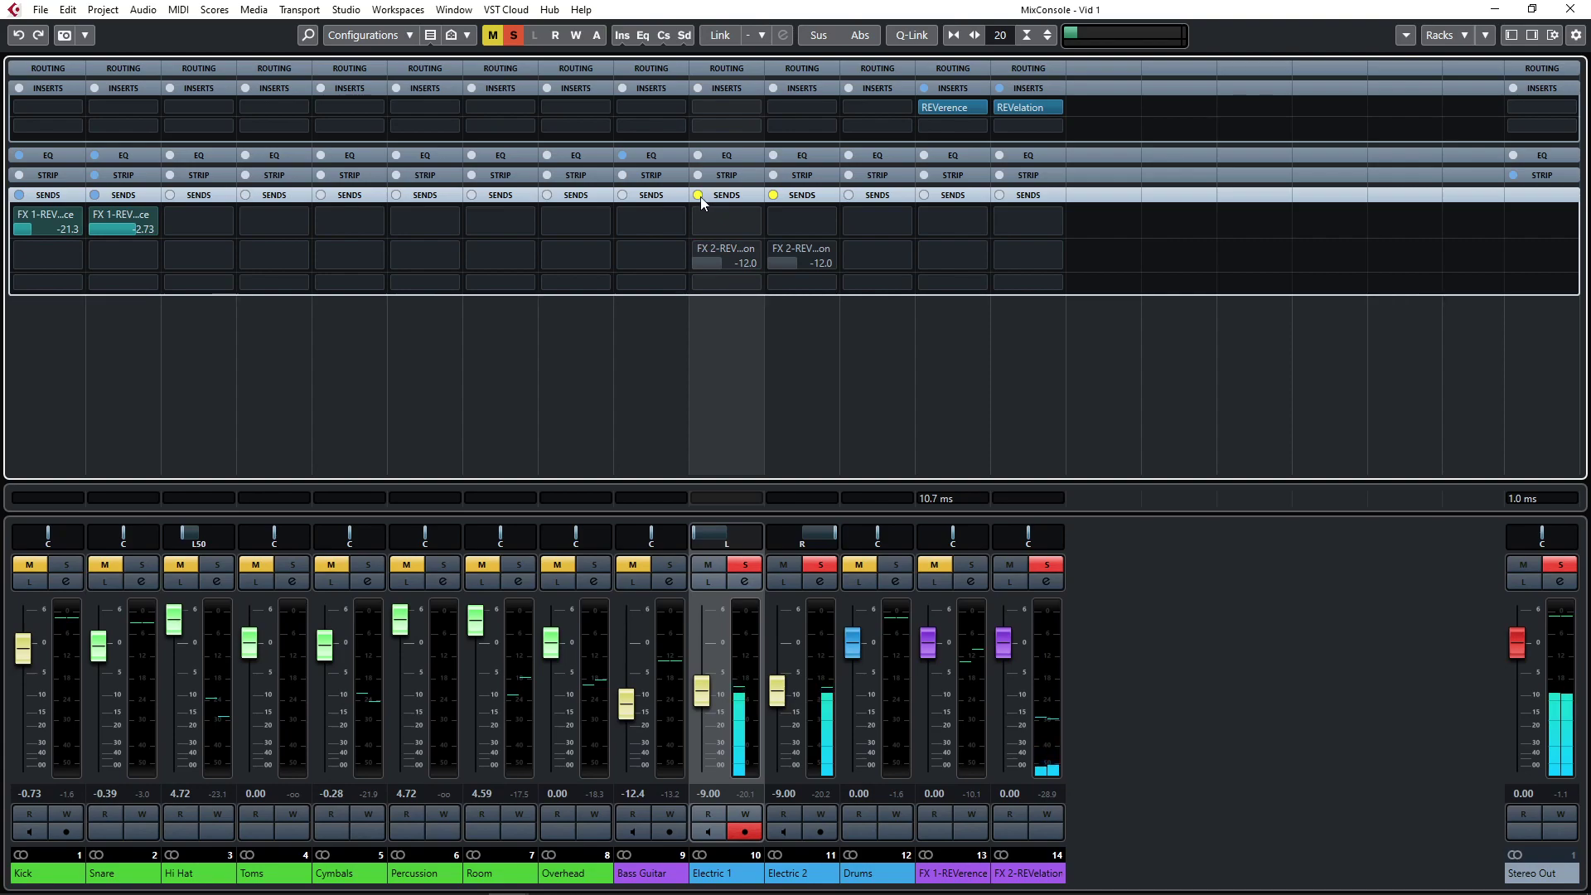
{"action": "left_click", "coordinate": [698, 195]}
{"action": "left_click", "coordinate": [772, 194]}
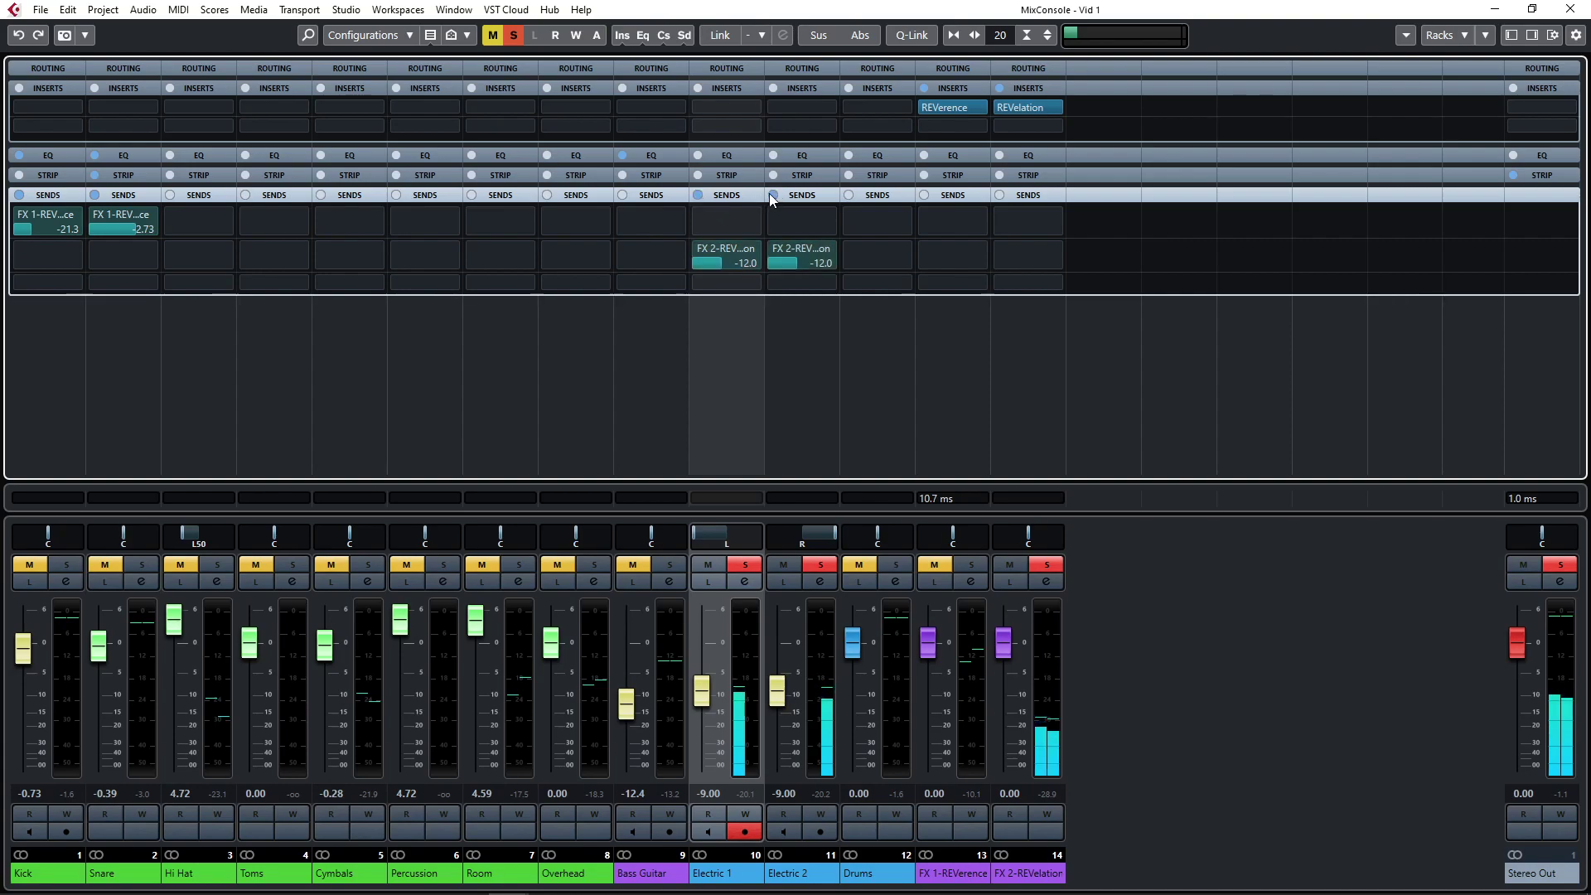
{"action": "left_click", "coordinate": [815, 565]}
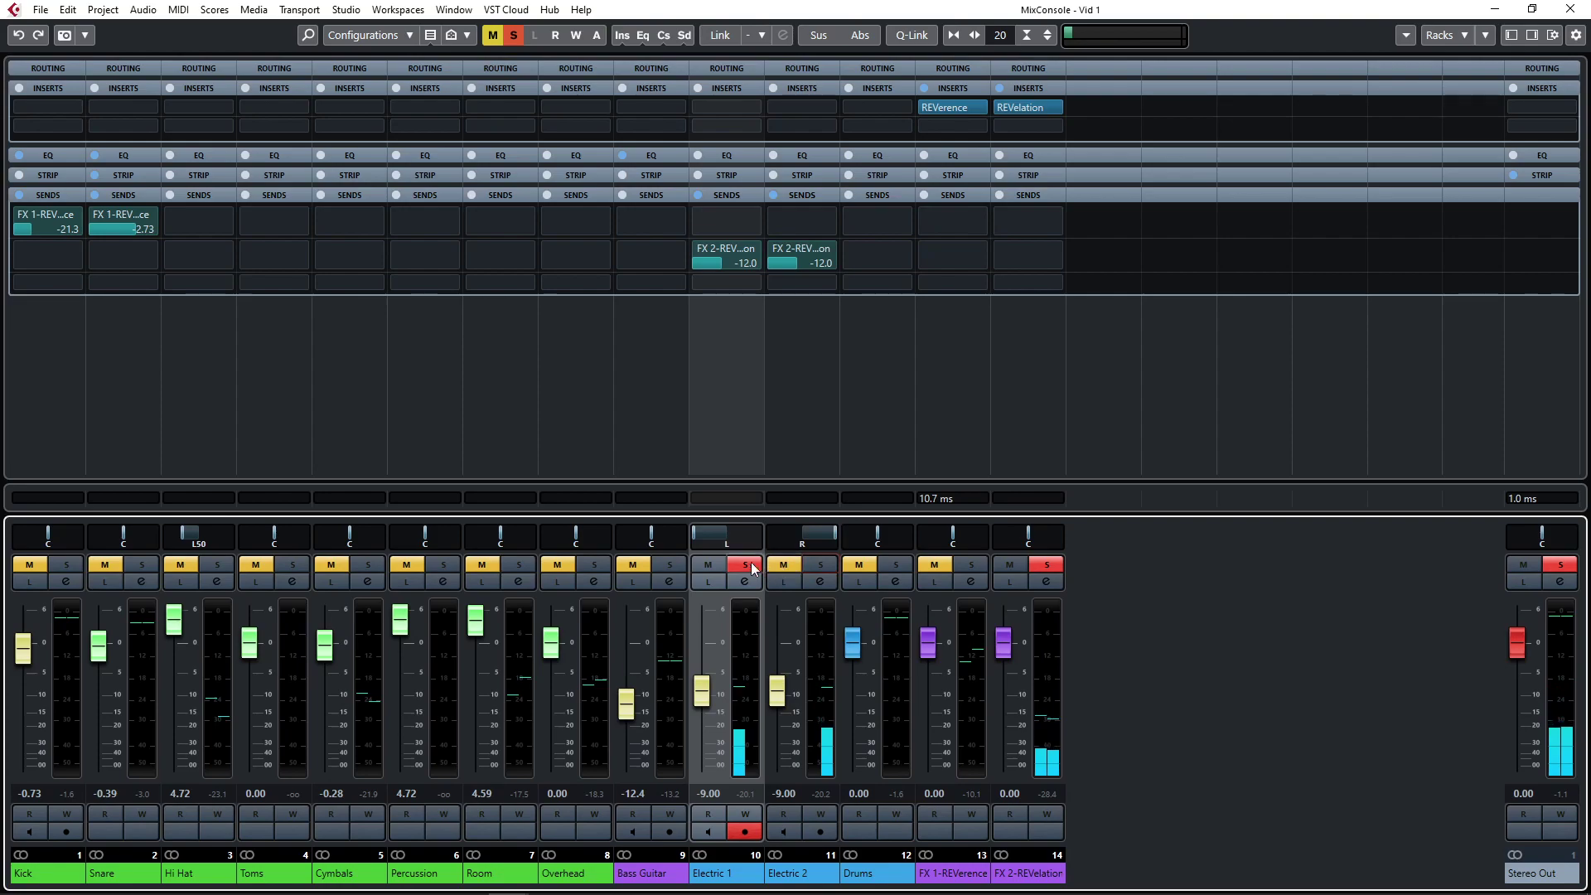
{"action": "left_click", "coordinate": [753, 564]}
Review the REVelation insert on the second effect channel and the Electric, Snare and Kick channels that feed the two reverbs.
{"action": "left_click", "coordinate": [803, 409]}
{"action": "left_click", "coordinate": [1028, 108]}
{"action": "left_click", "coordinate": [1024, 138]}
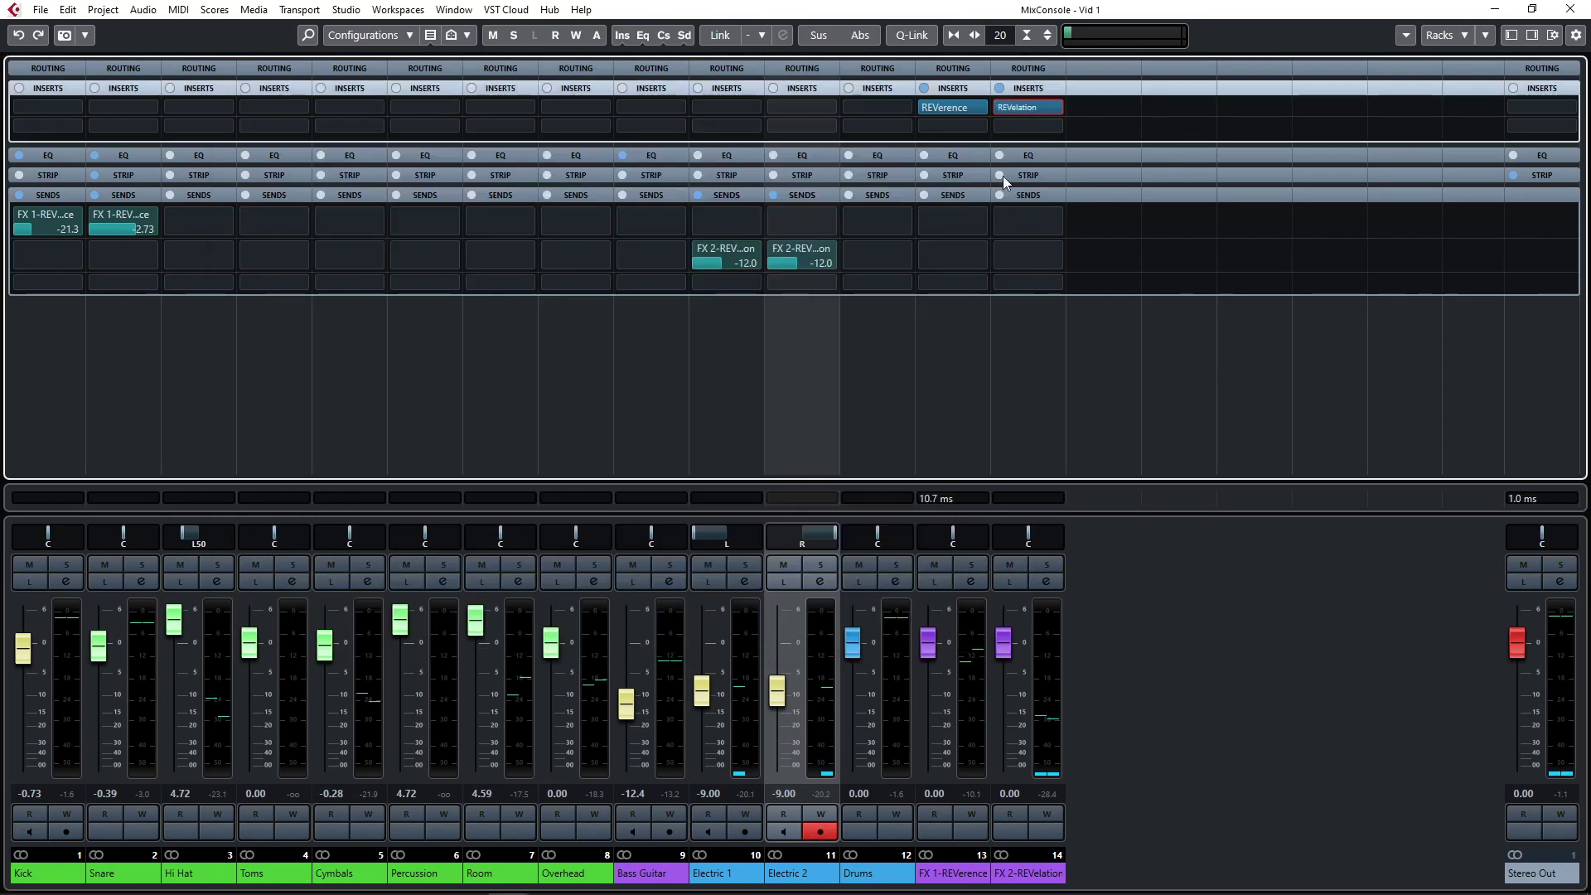
{"action": "left_click", "coordinate": [729, 364]}
{"action": "left_click", "coordinate": [125, 352]}
{"action": "left_click", "coordinate": [40, 358]}
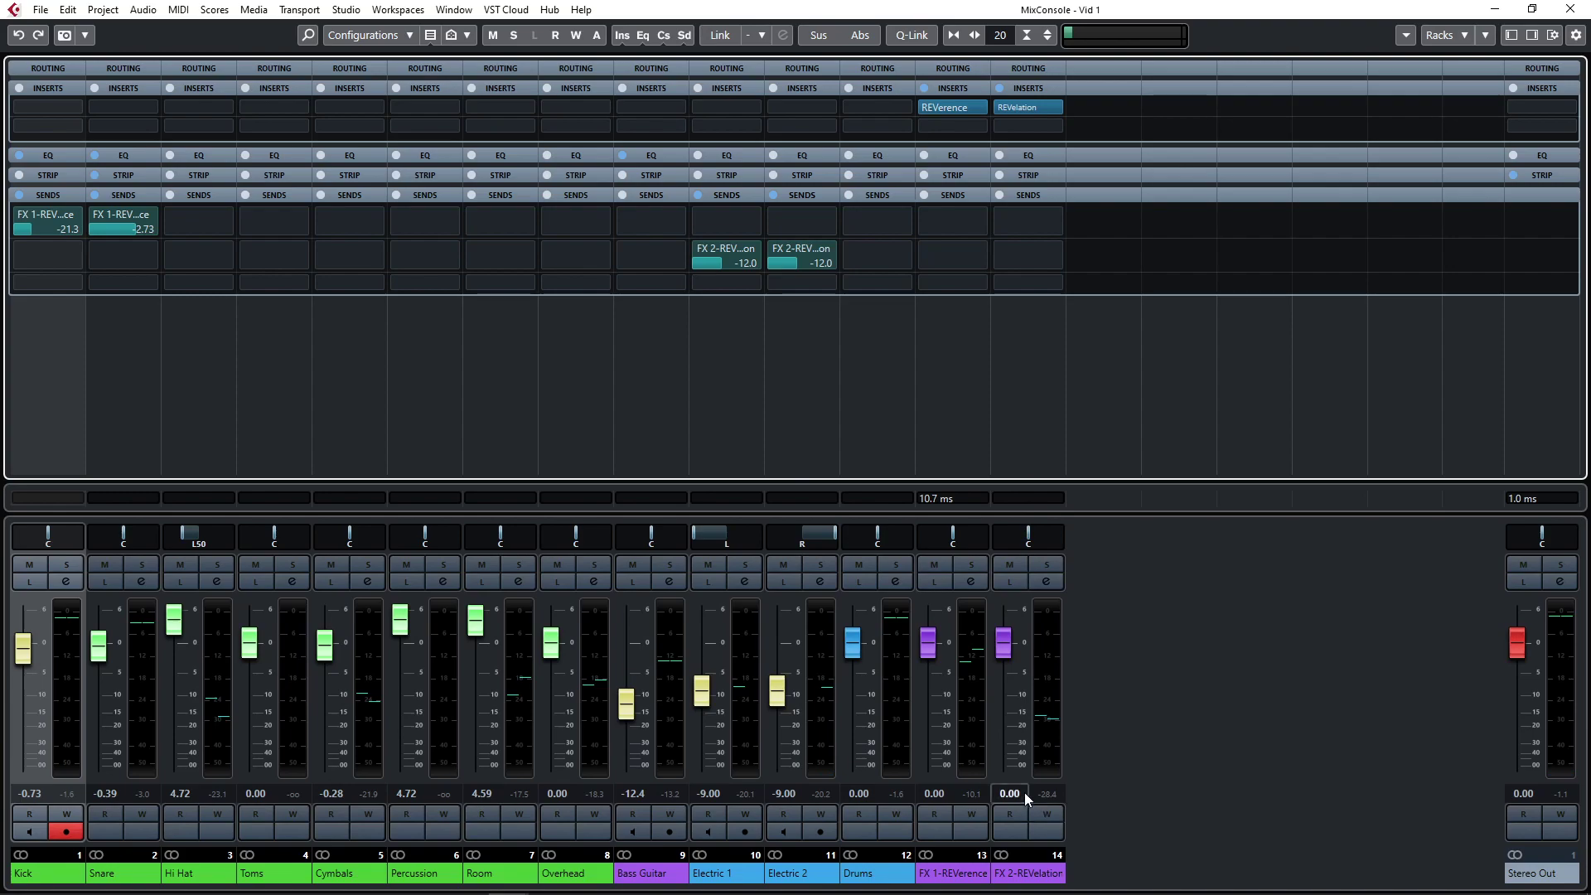
Play the full mix with the Electric 1 and Electric 2 reverb sends lowered to -14.3 dB, and return to the project window.
{"action": "key", "text": "space"}
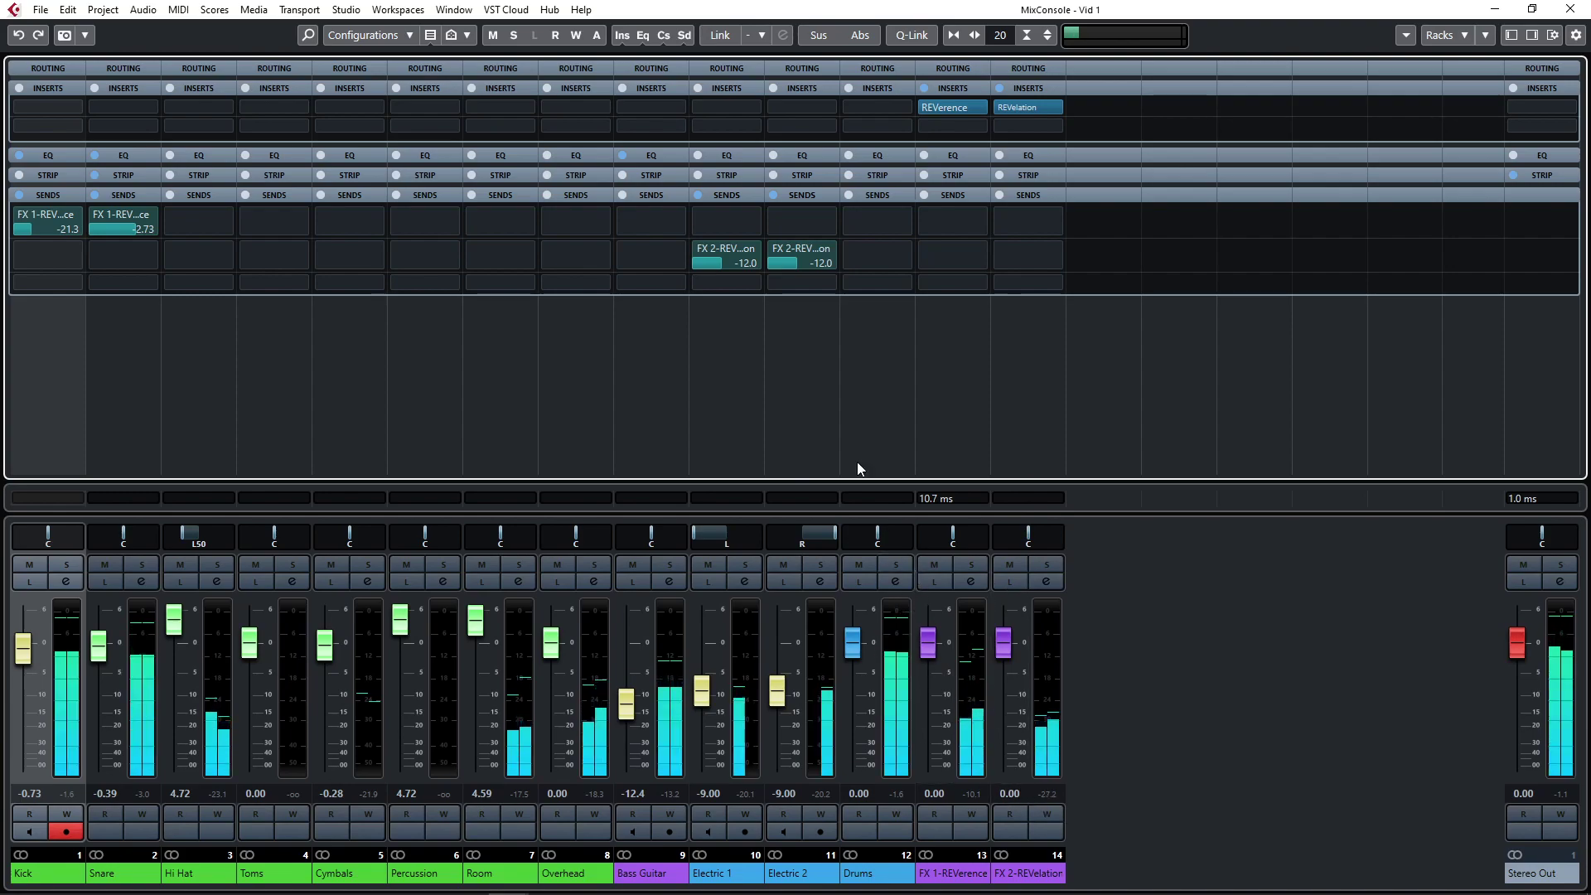
{"action": "scroll", "coordinate": [797, 262], "scroll_direction": "down", "scroll_amount": 3}
{"action": "scroll", "coordinate": [738, 261], "scroll_direction": "down", "scroll_amount": 3}
{"action": "scroll", "coordinate": [738, 261], "scroll_direction": "down", "scroll_amount": 1}
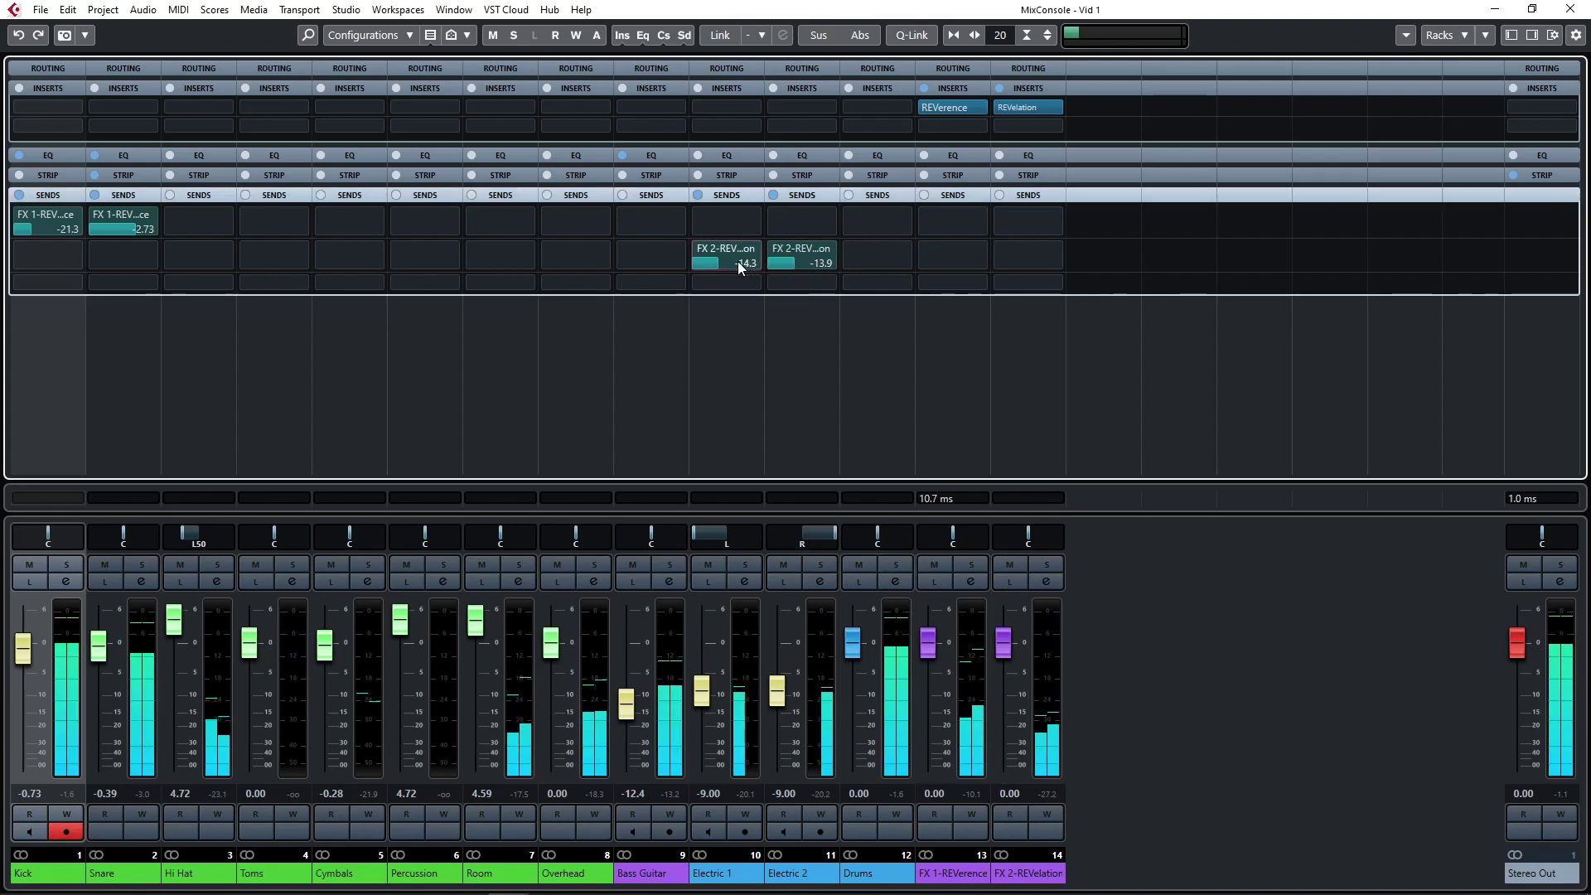
{"action": "scroll", "coordinate": [814, 266], "scroll_direction": "down", "scroll_amount": 1}
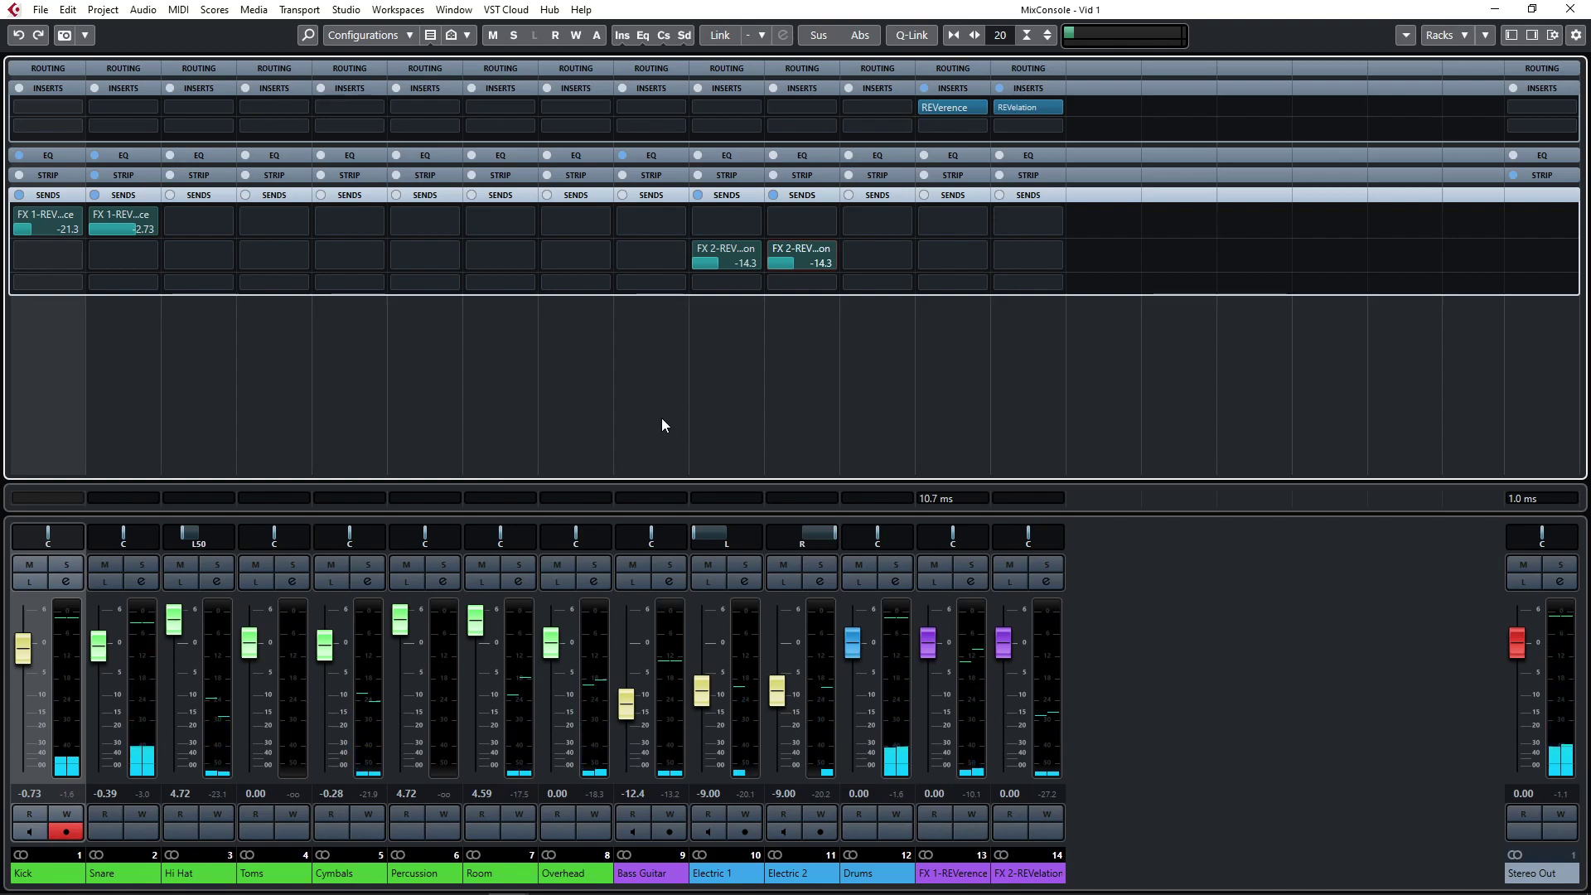
{"action": "key", "text": "F3"}
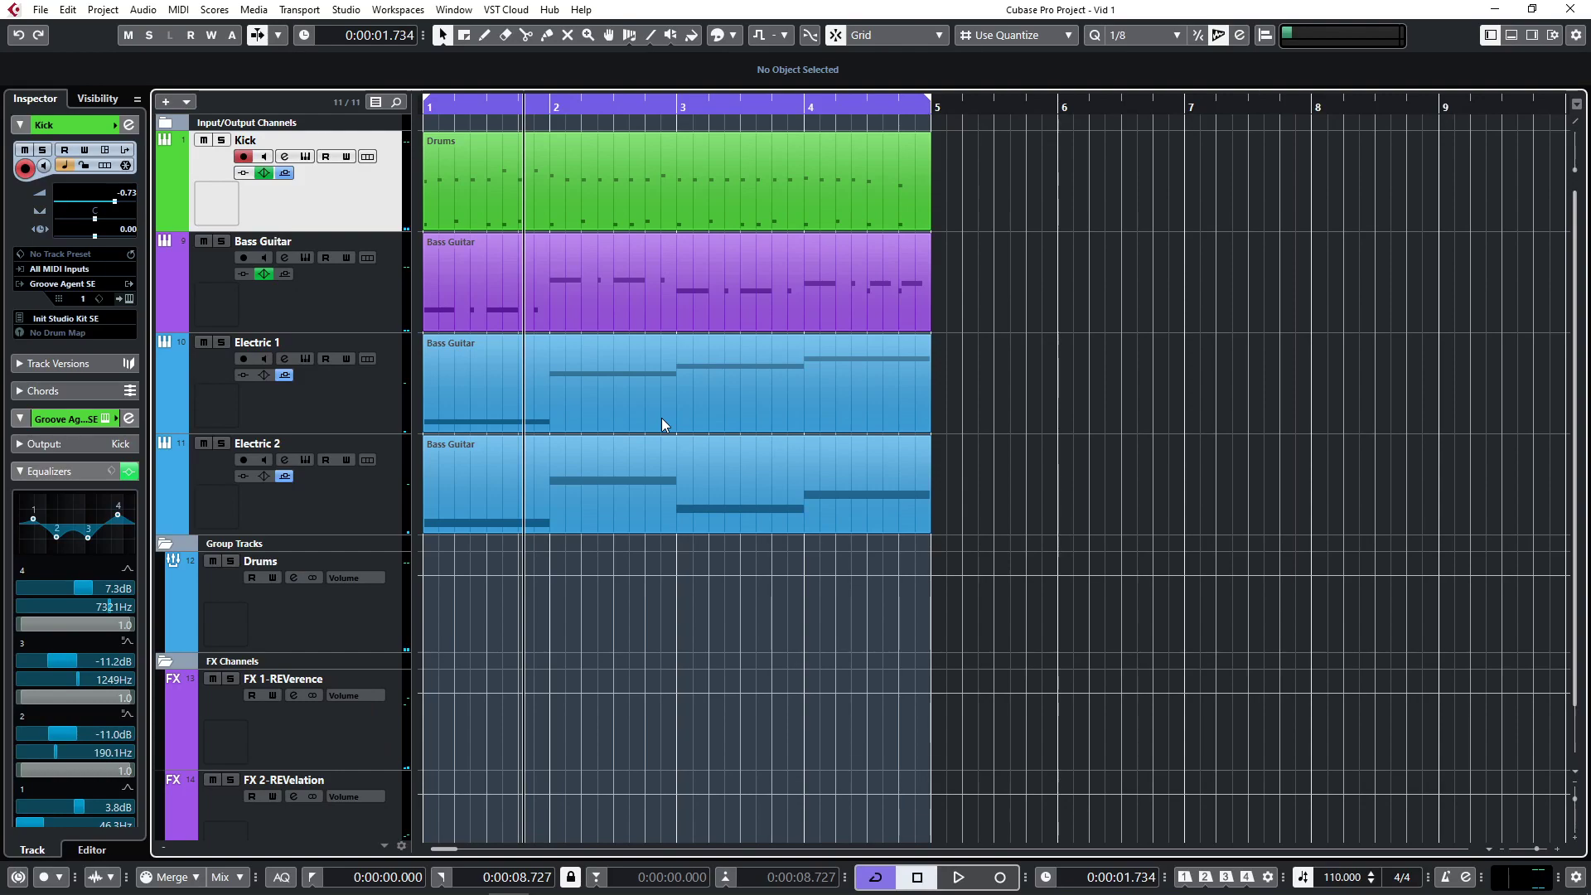